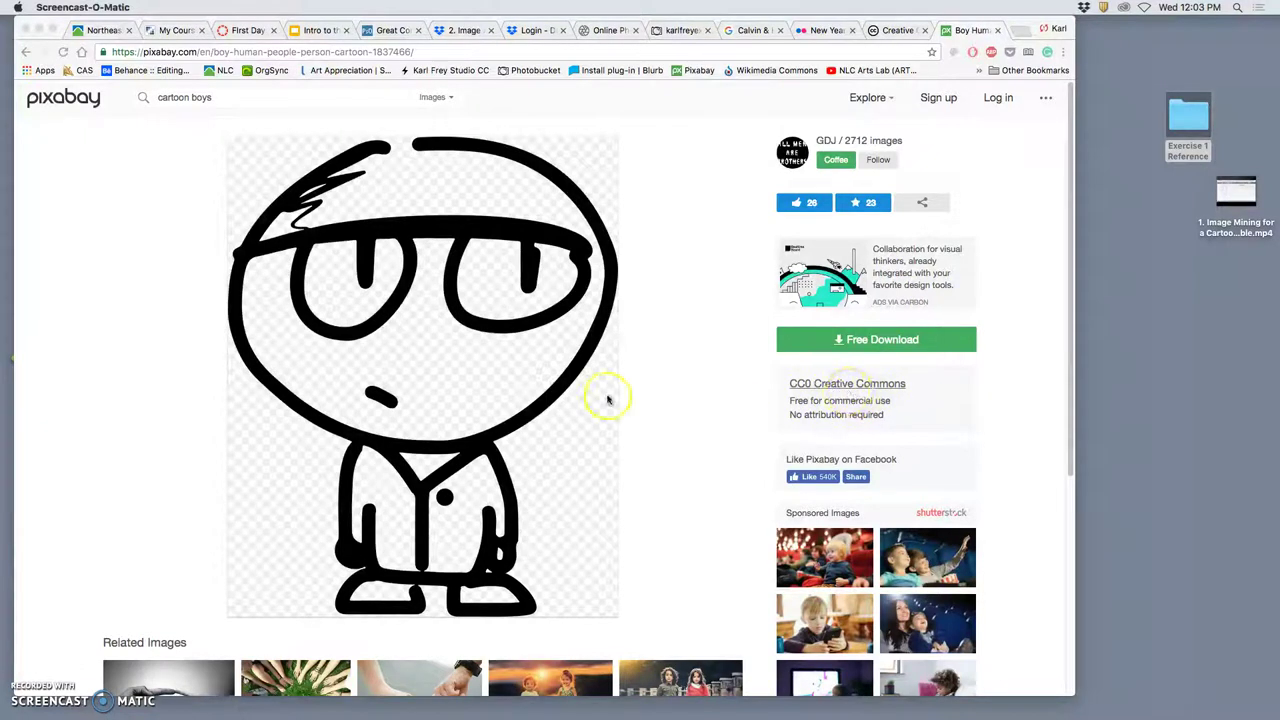
- Go back to Pixabay's grayscale 'cartoon boys' results (28 images) and scroll through them
click(23, 52)
click(24, 52)
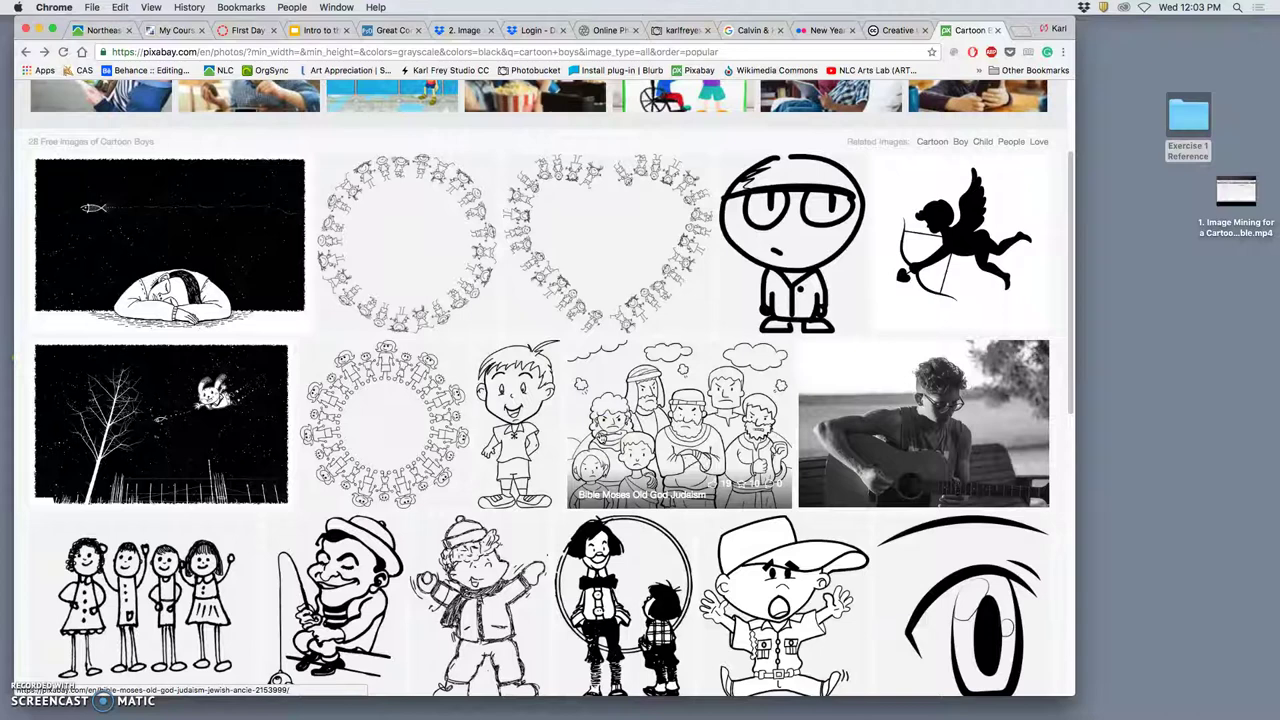
scroll(616, 540, down, 5)
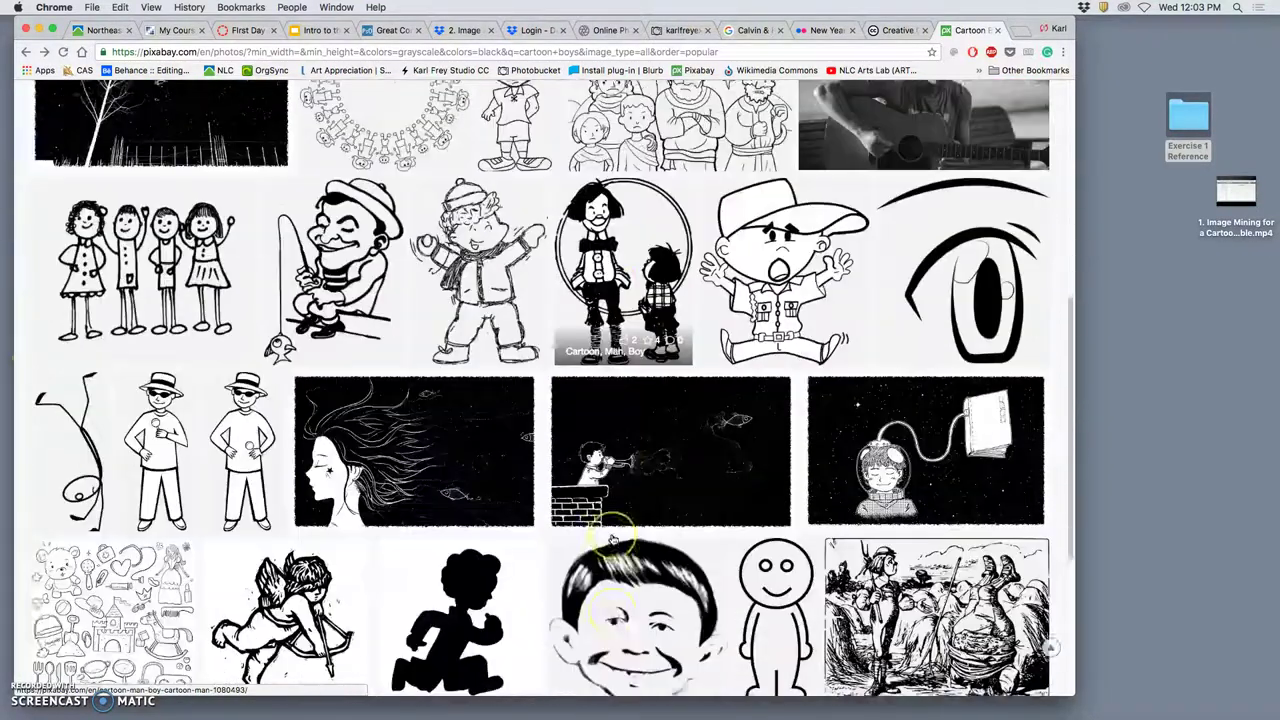
scroll(697, 546, down, 3)
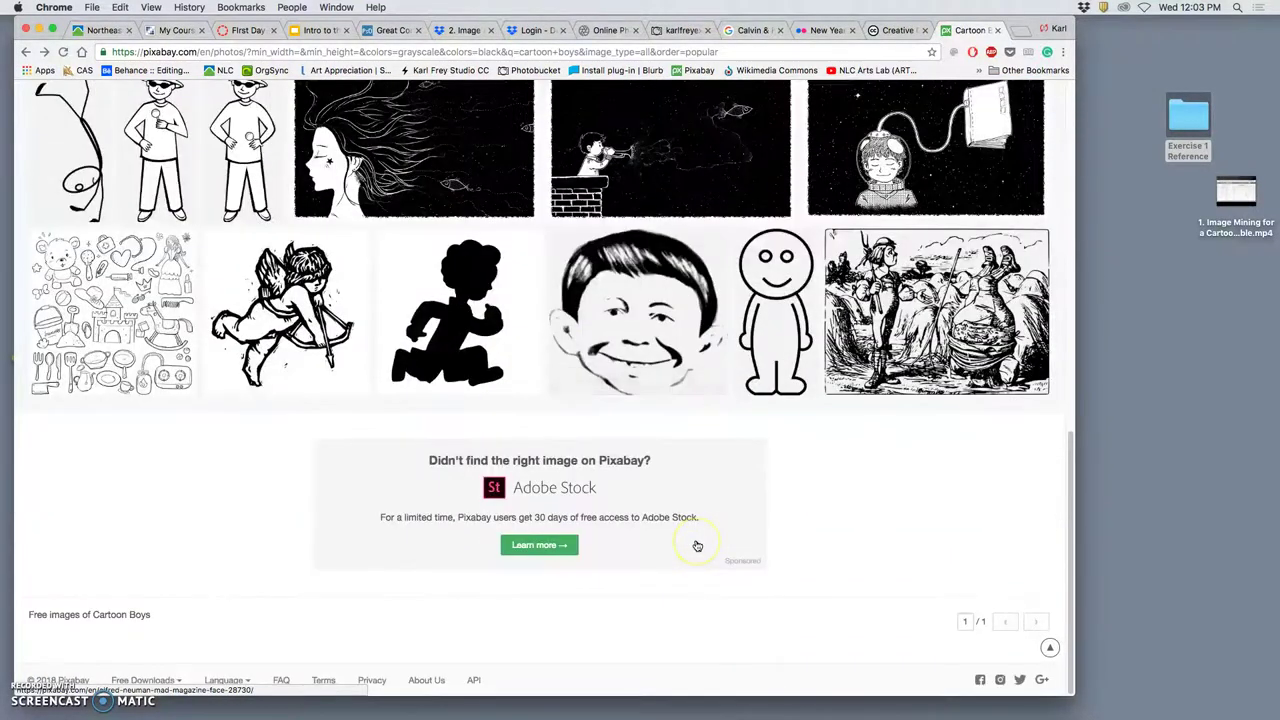
scroll(697, 546, up, 10)
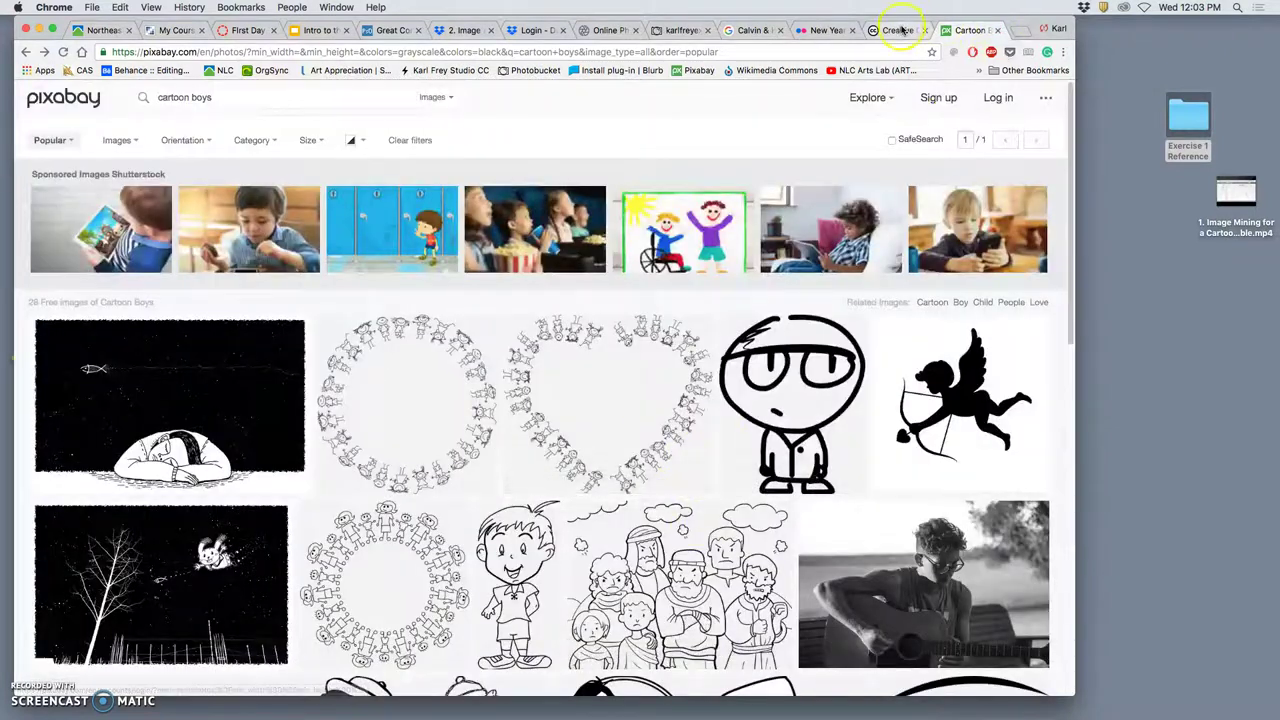
- Set the Calvin & Hobbes Google Images search to Not filtered by license, then view Photobucket
click(753, 28)
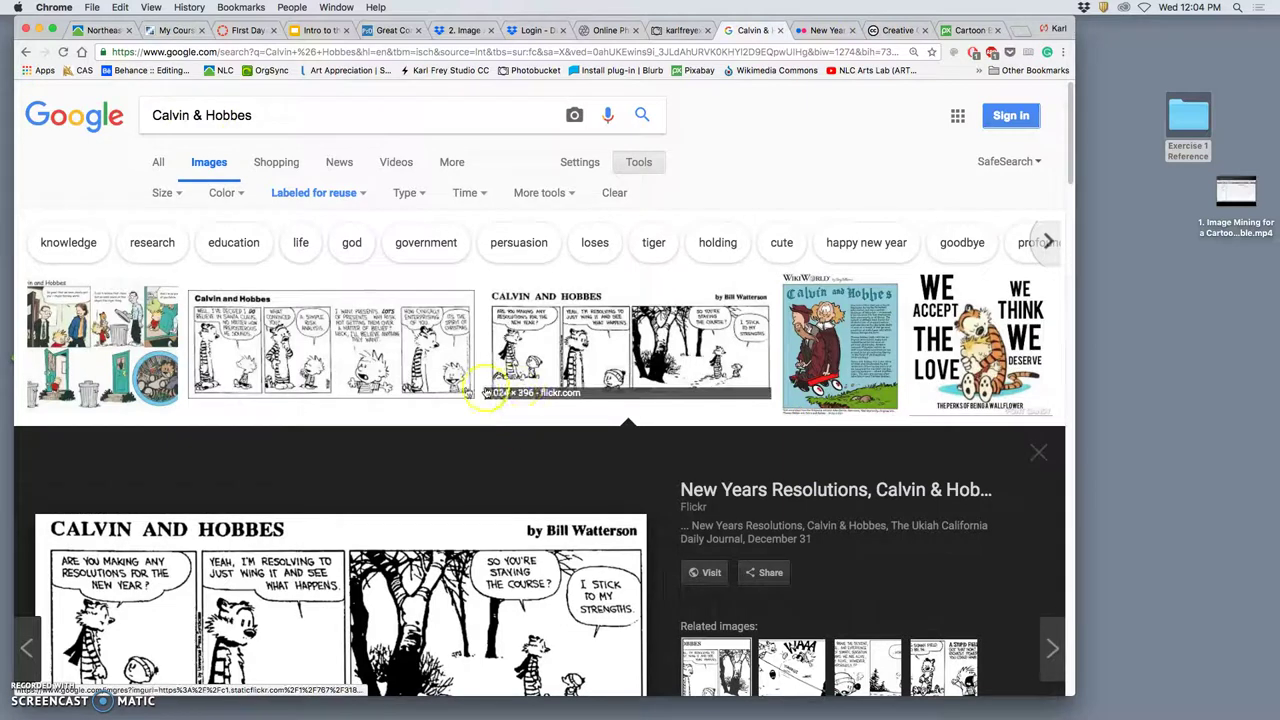
click(357, 193)
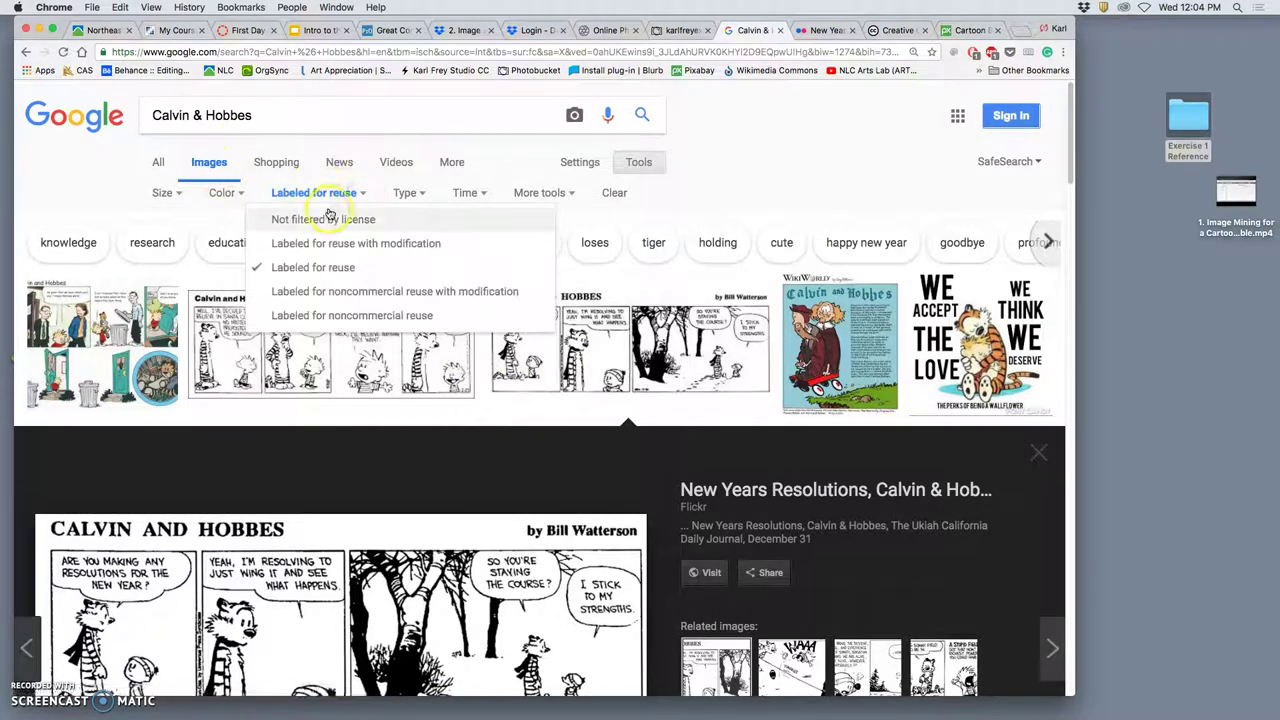
click(327, 218)
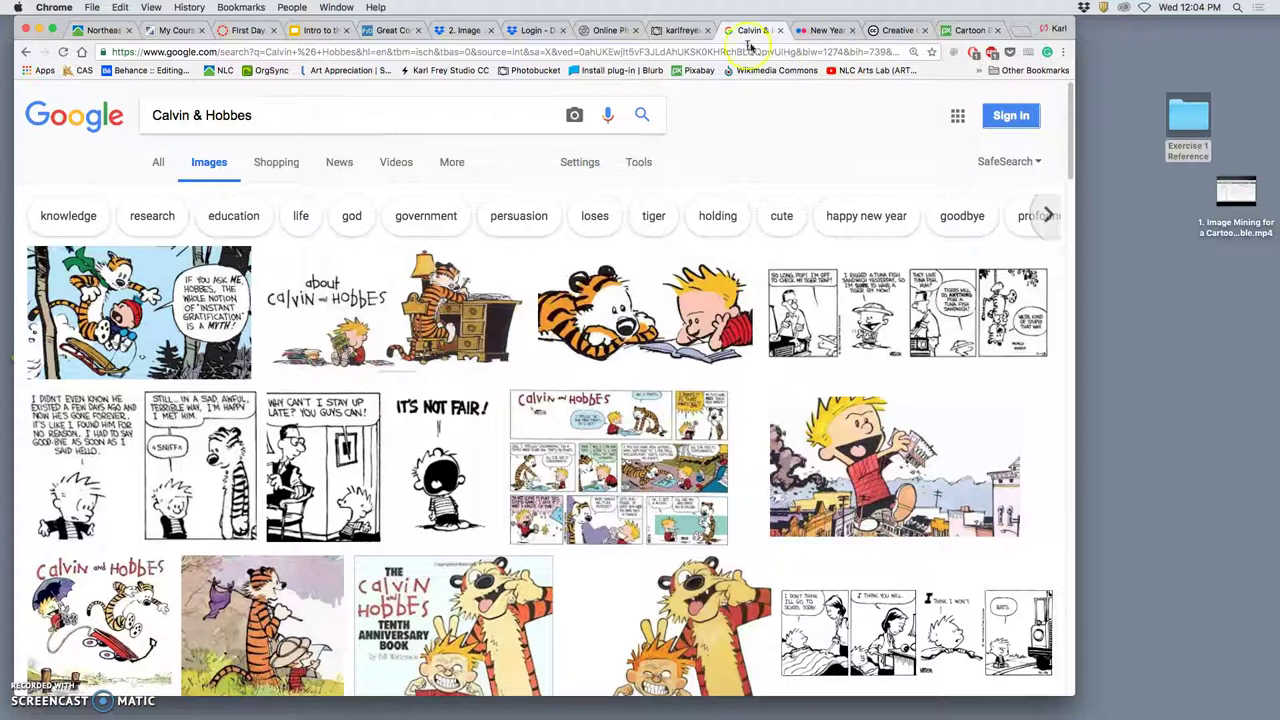
click(684, 36)
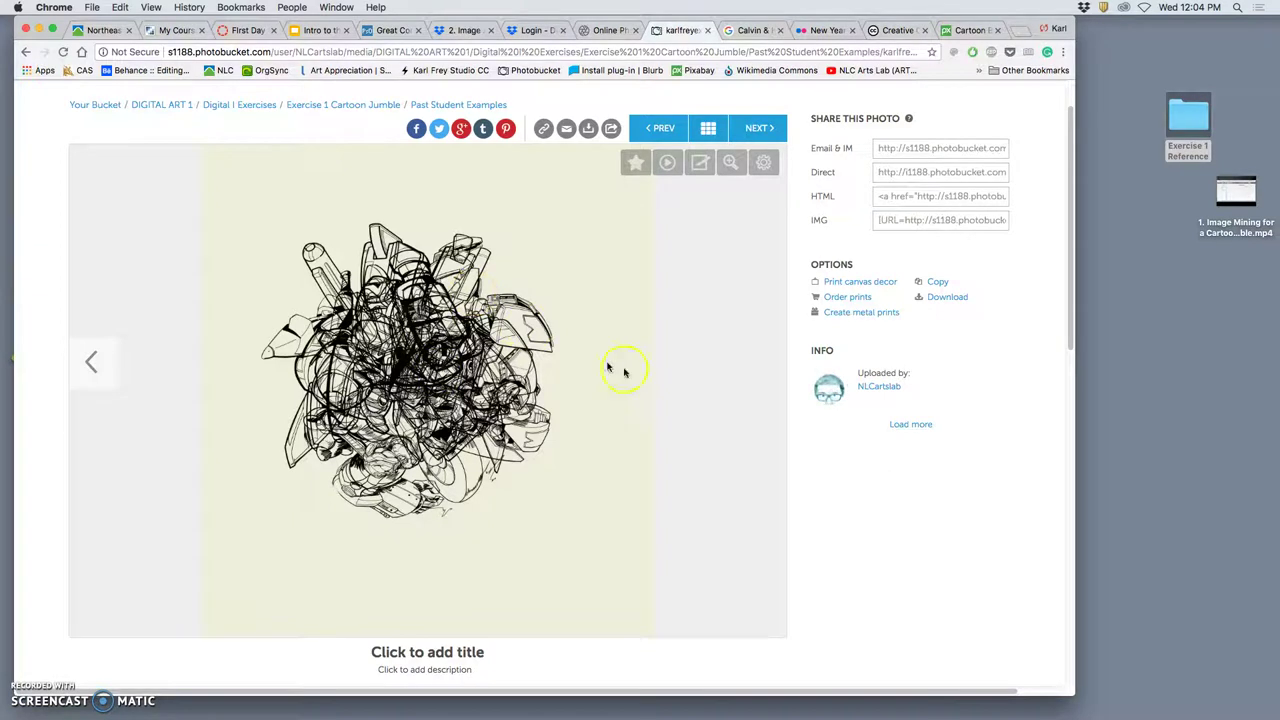
- Step back through sixteen earlier student jumbles to the red-to-yellow tangled line drawing
click(96, 365)
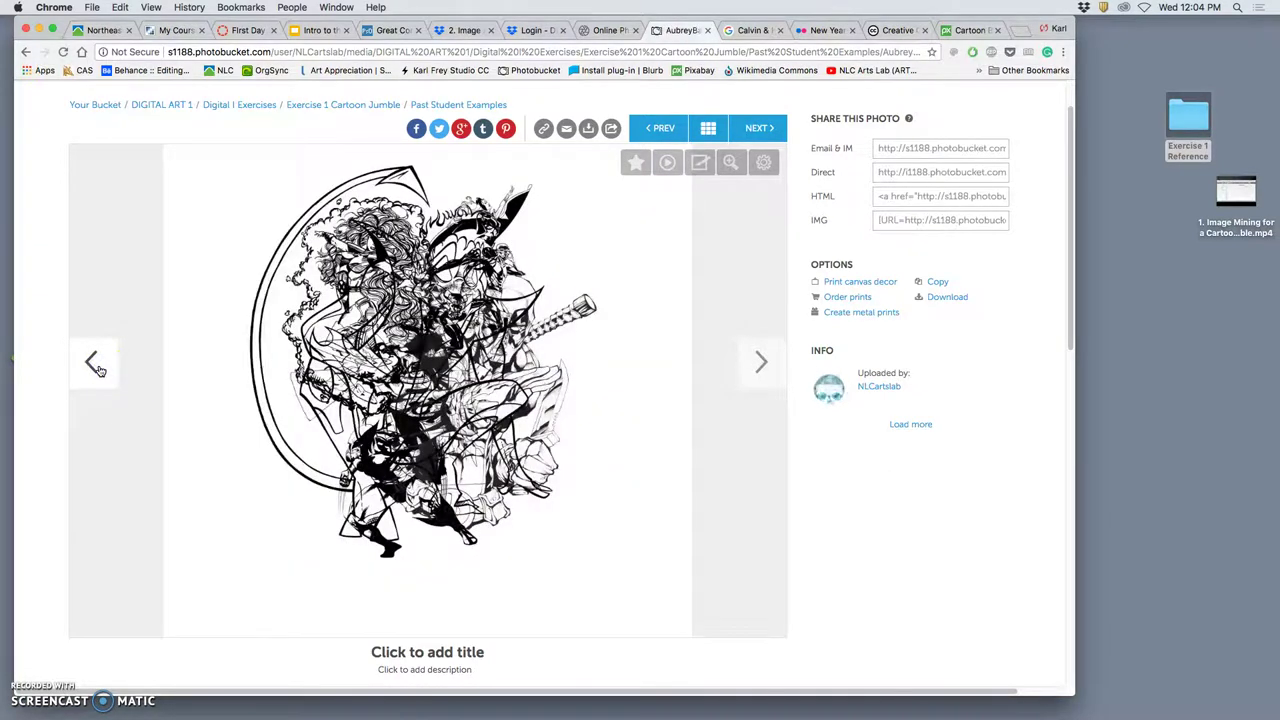
click(96, 365)
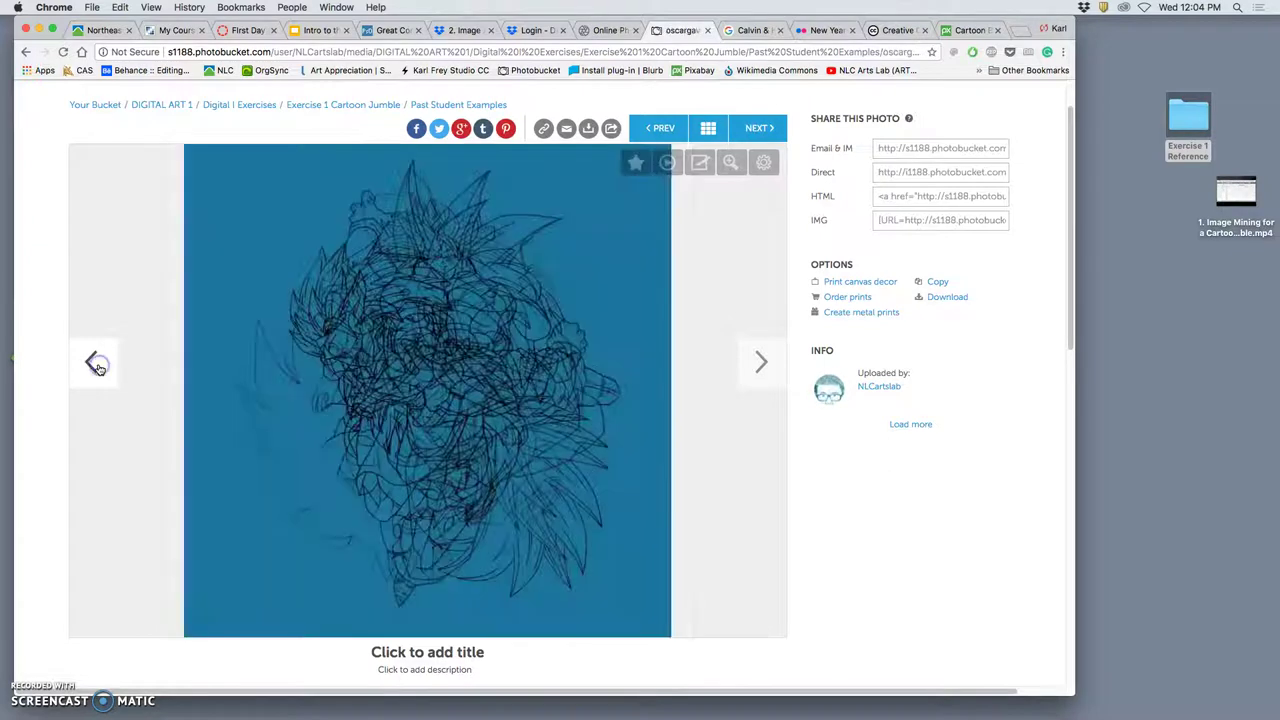
click(96, 365)
click(96, 365)
click(96, 366)
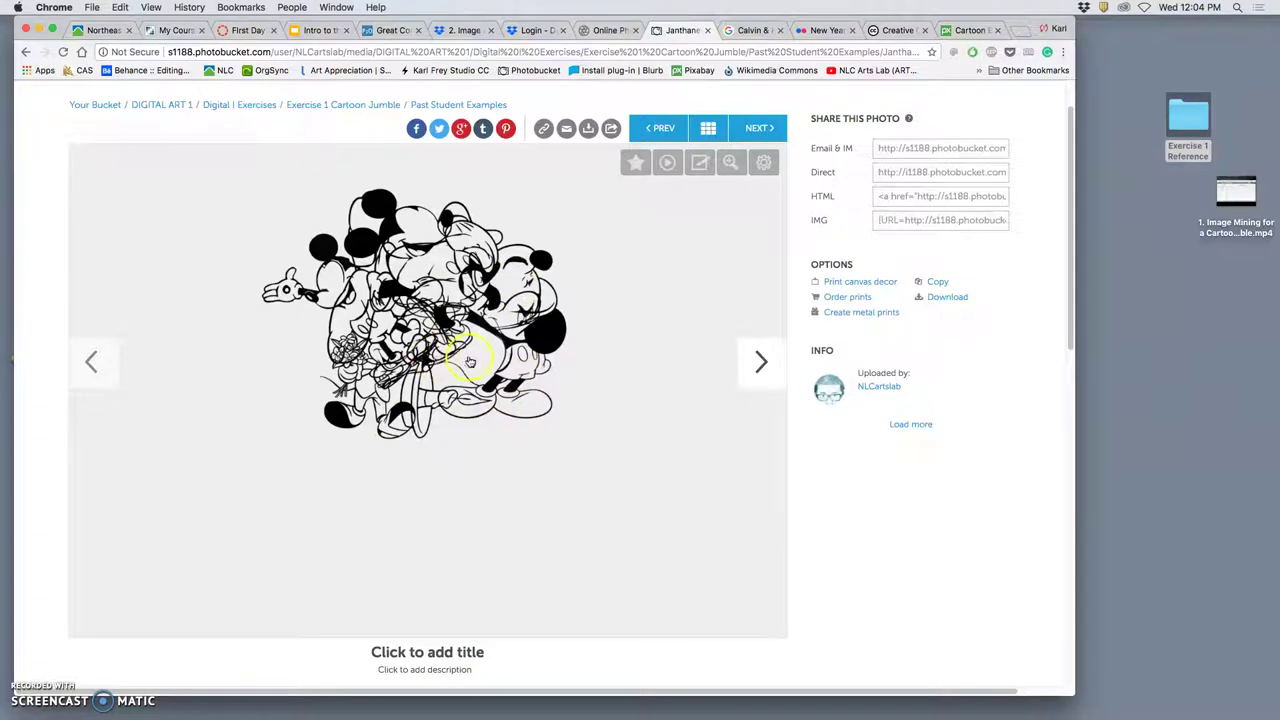
click(95, 363)
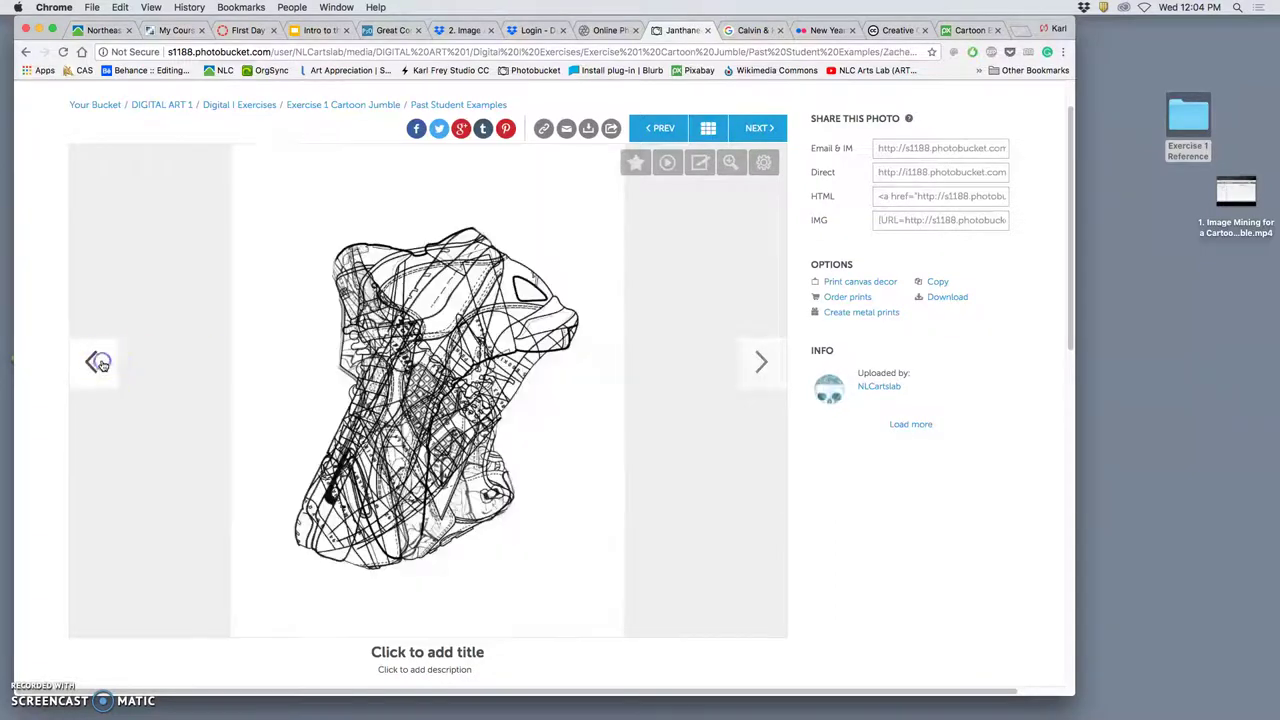
click(95, 358)
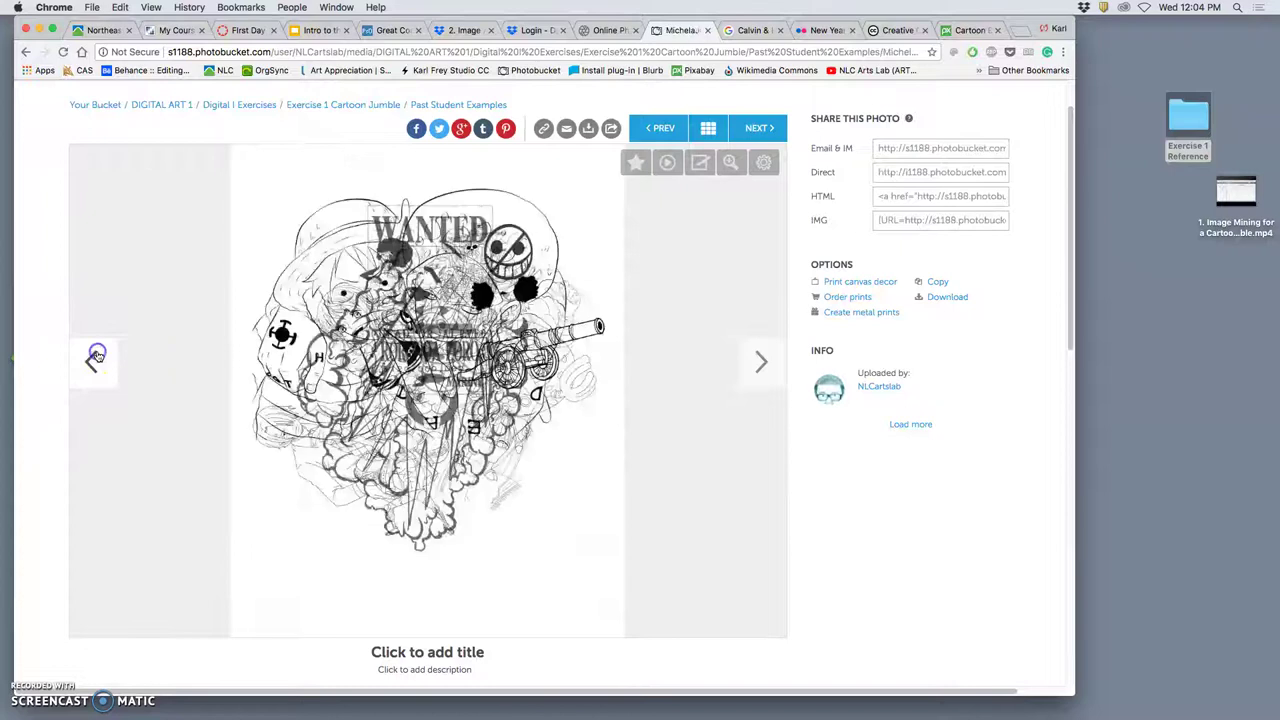
click(96, 357)
click(96, 357)
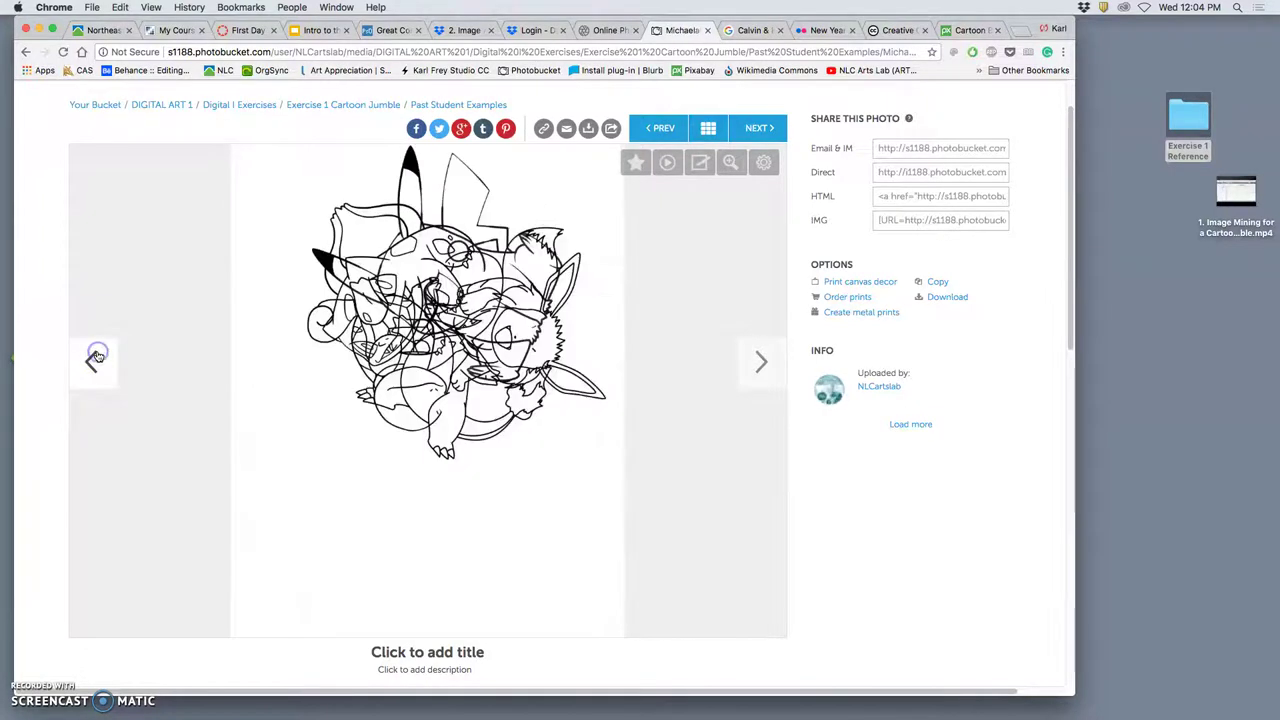
click(96, 357)
click(96, 357)
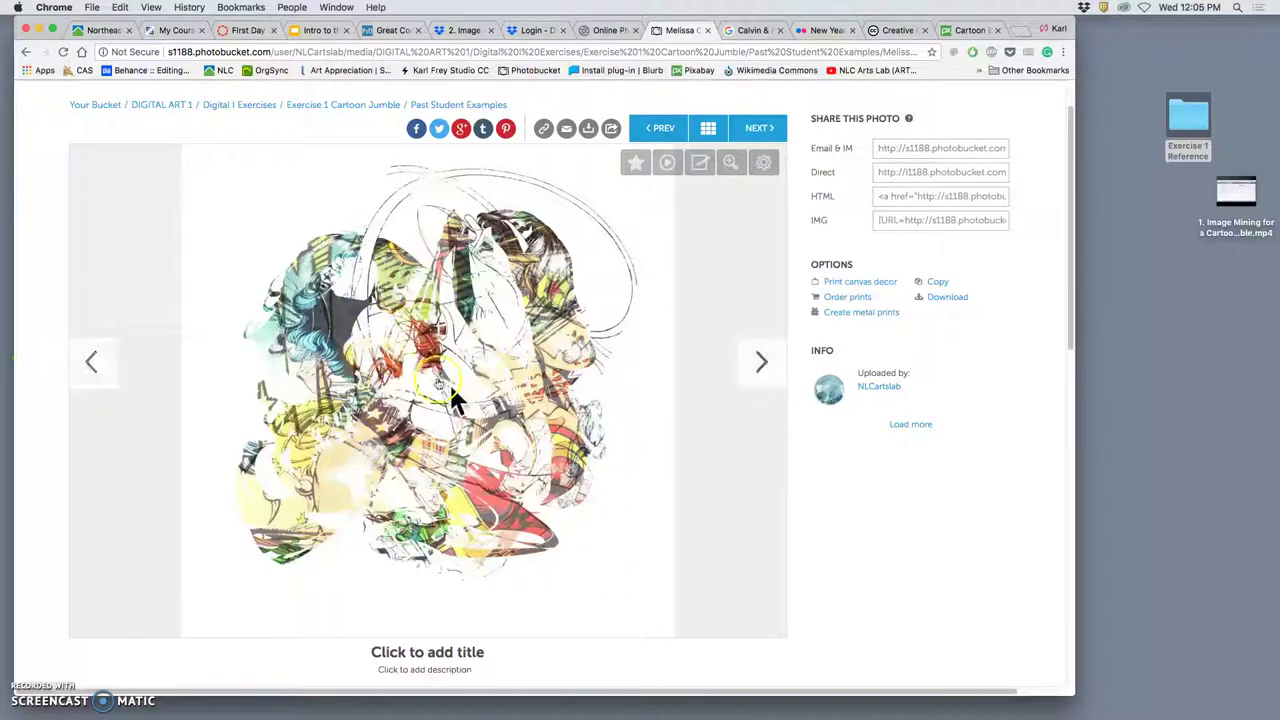
click(92, 362)
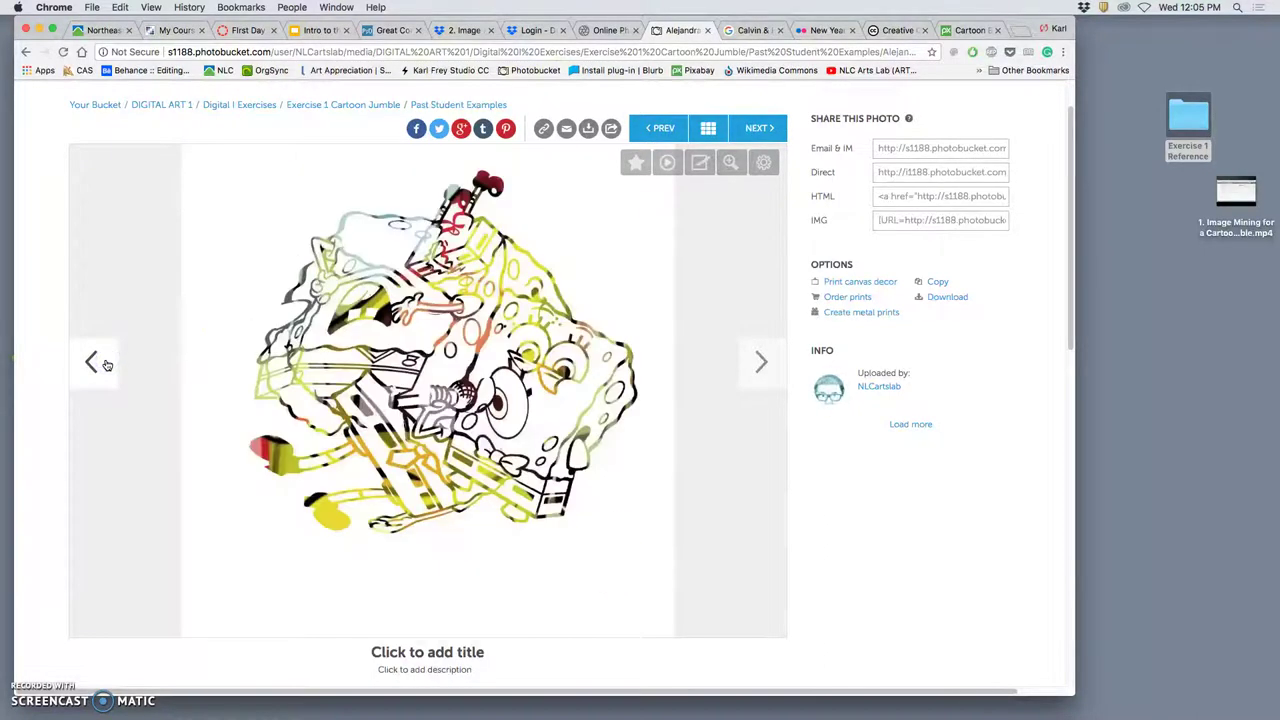
click(106, 362)
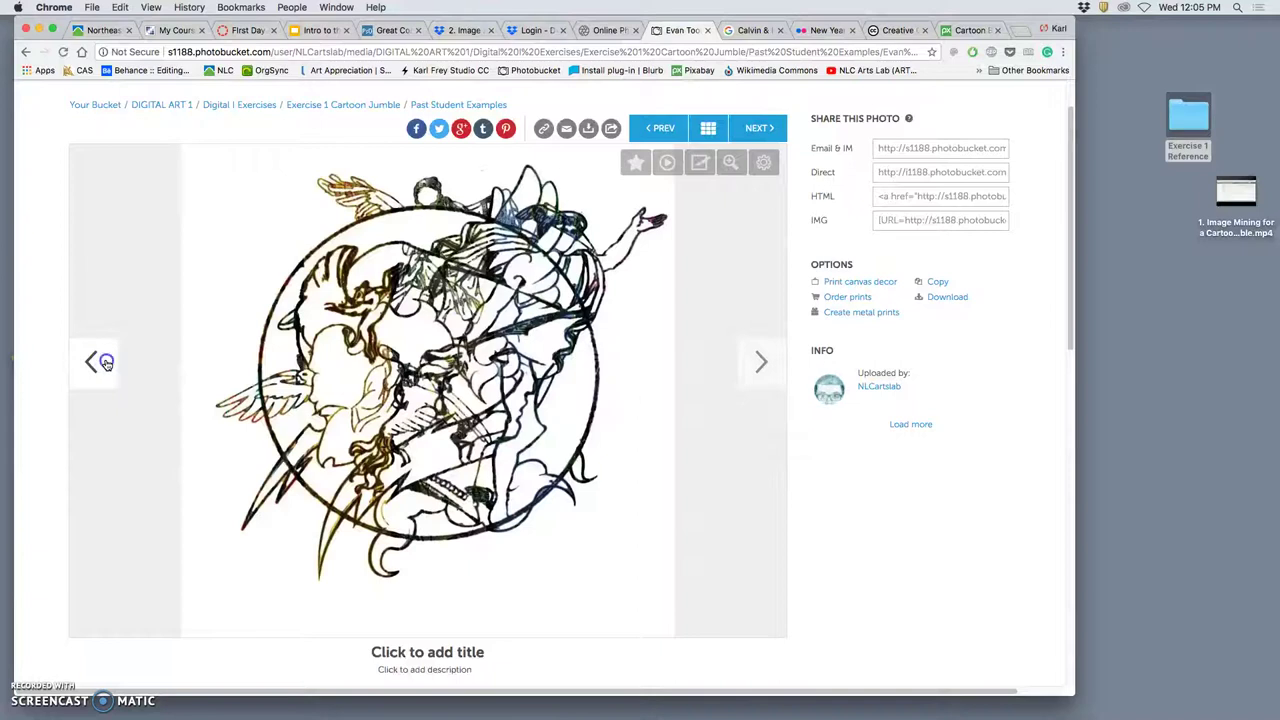
click(106, 362)
click(106, 362)
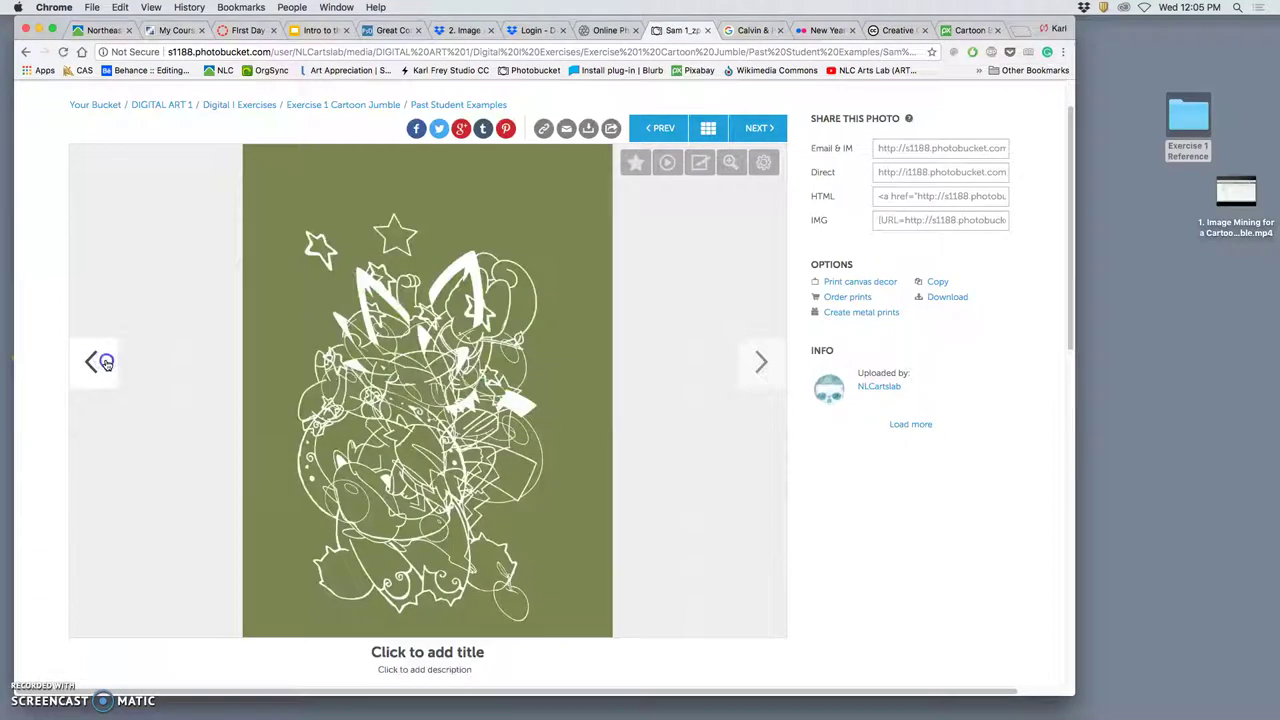
click(106, 362)
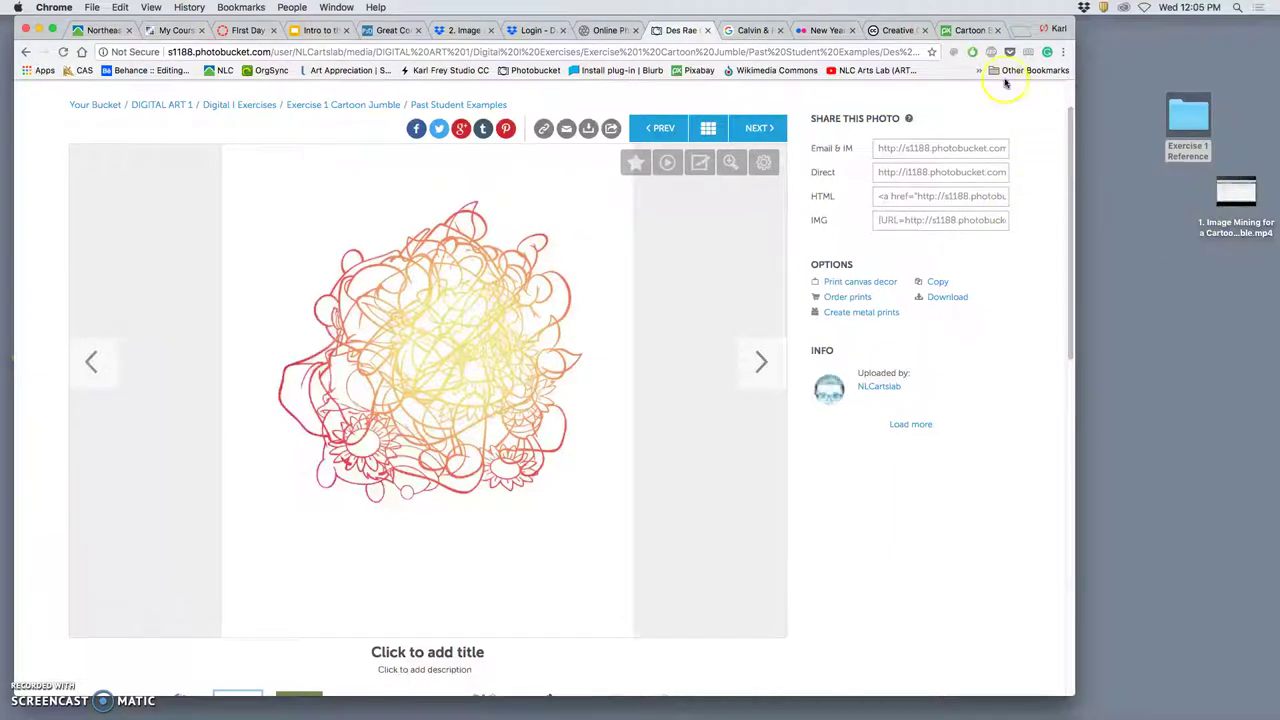
click(1165, 112)
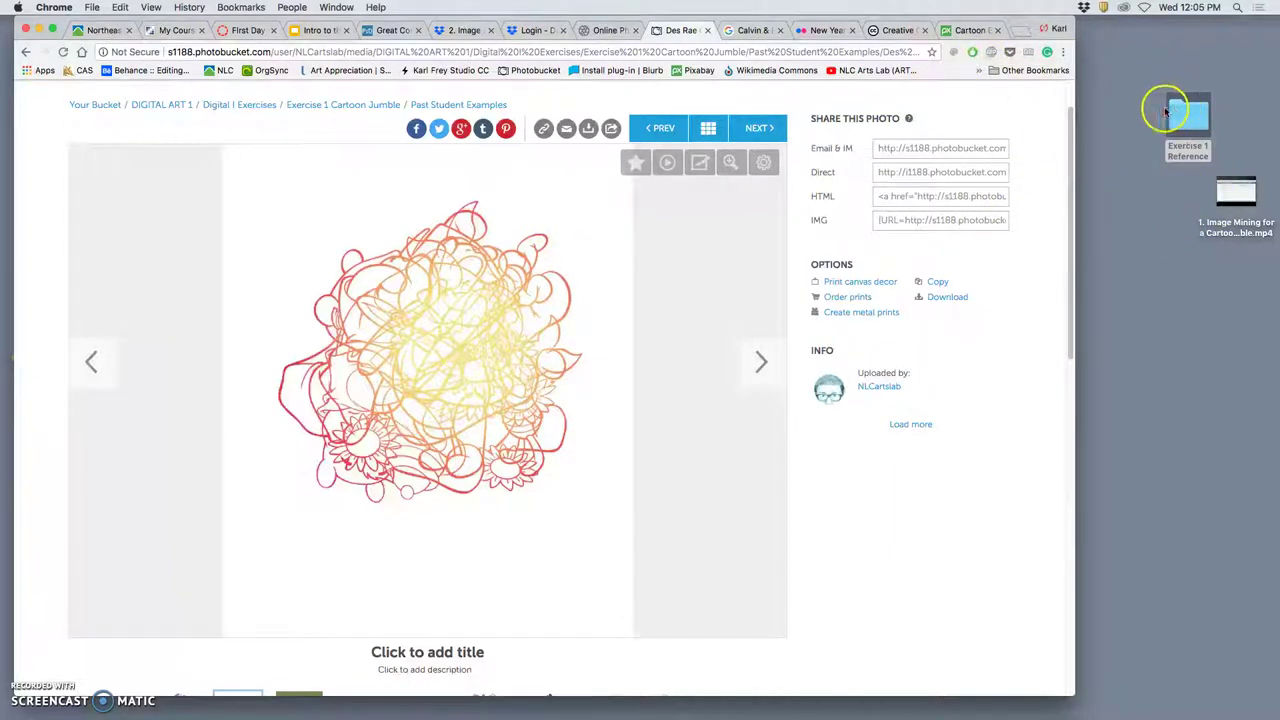
- Minimize Chrome, then reposition and enlarge the Exercise 1 Reference Finder window
click(38, 30)
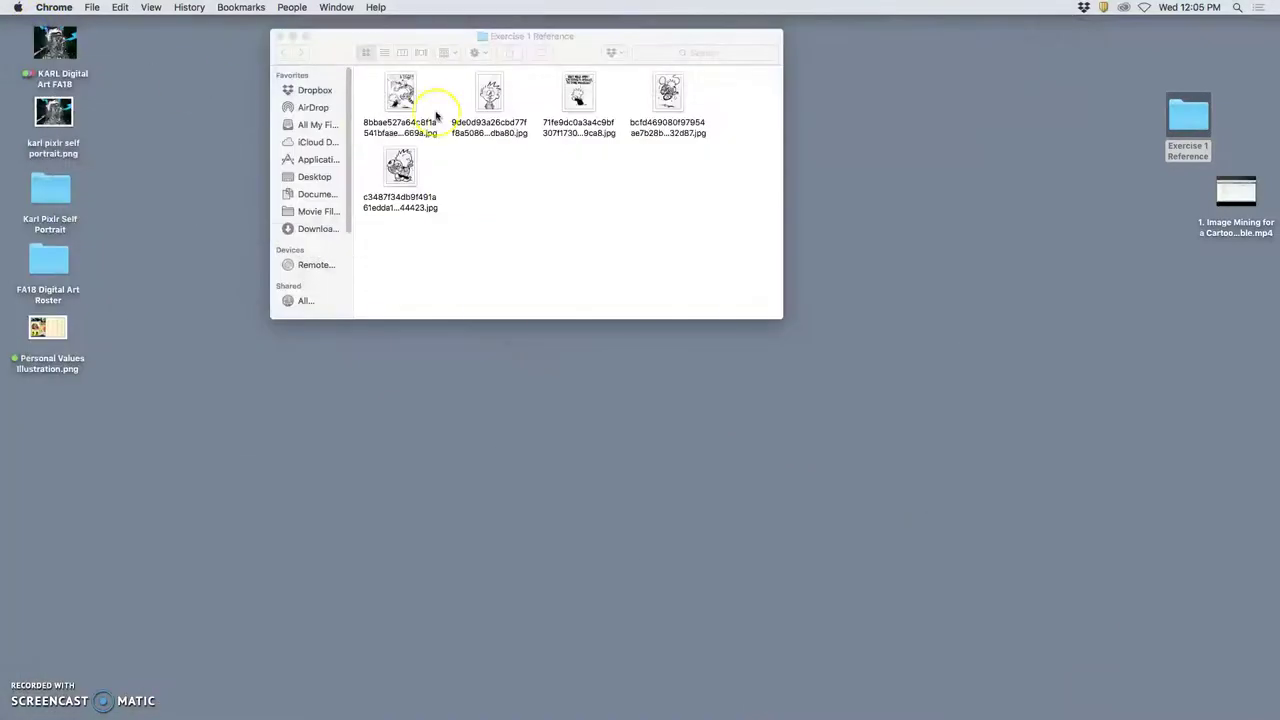
drag(452, 38, 708, 157)
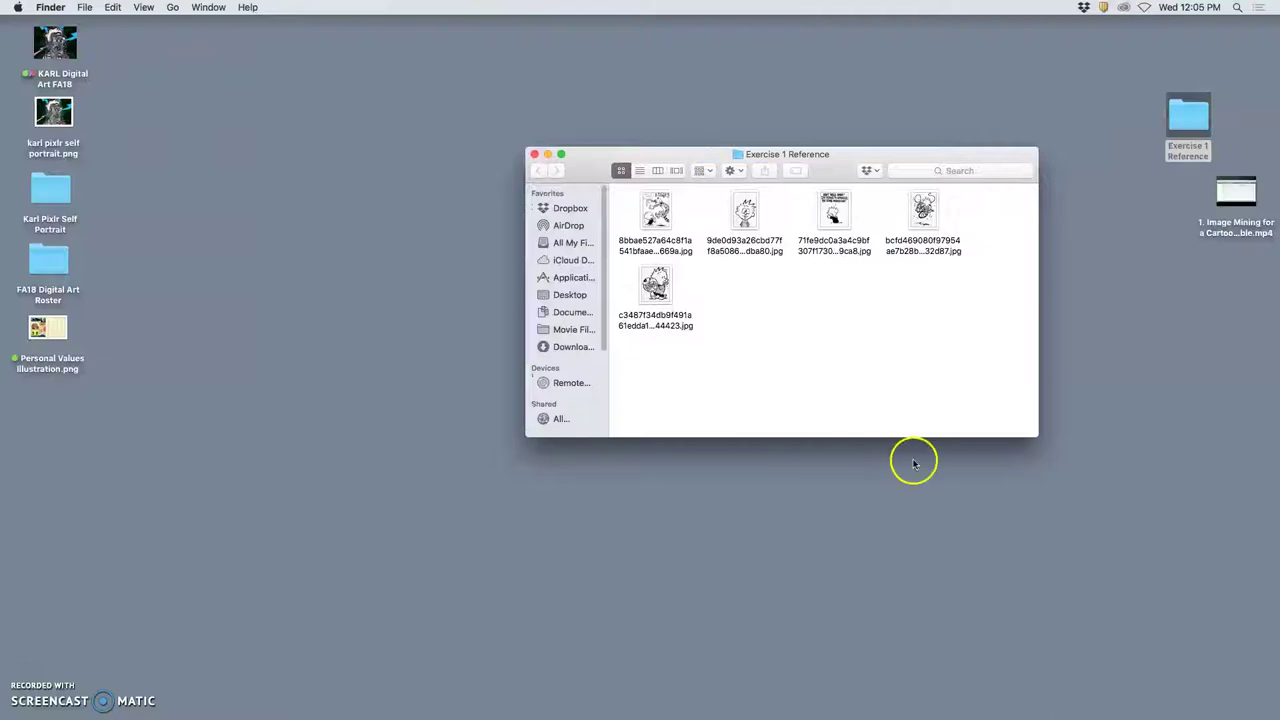
drag(1036, 436, 981, 384)
drag(840, 165, 1103, 296)
click(1069, 477)
click(1061, 468)
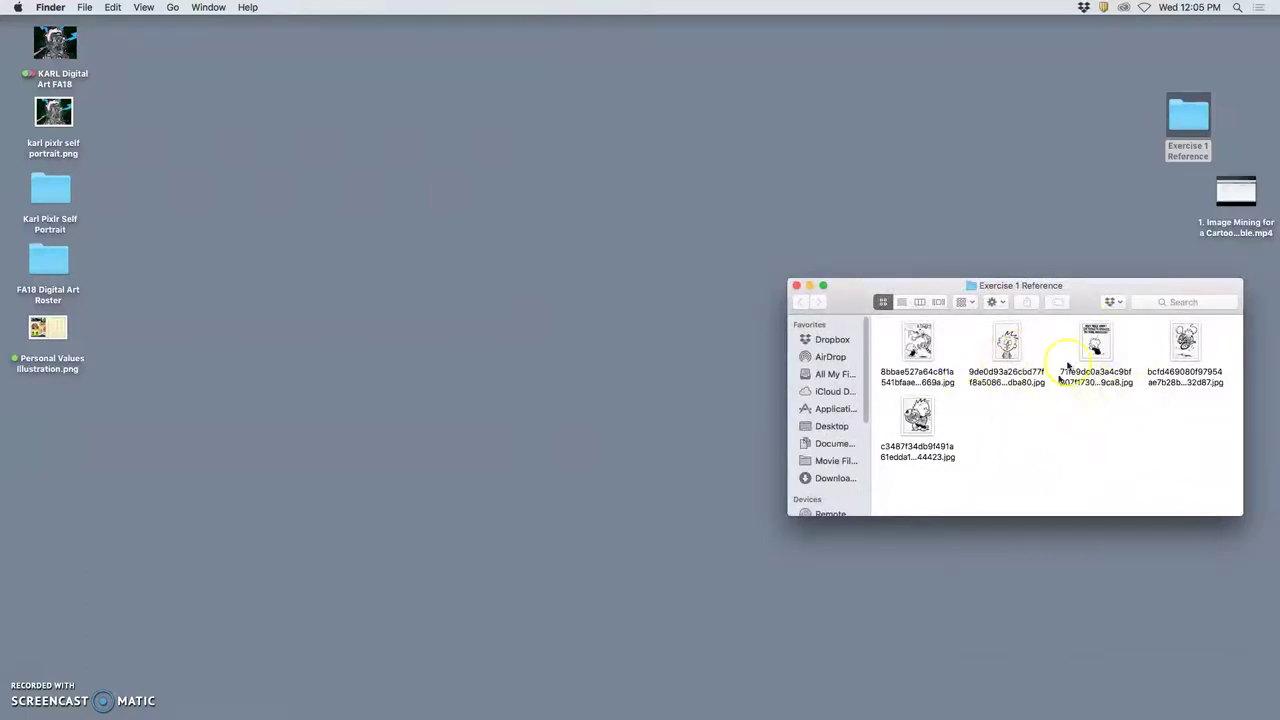
drag(1078, 299, 810, 64)
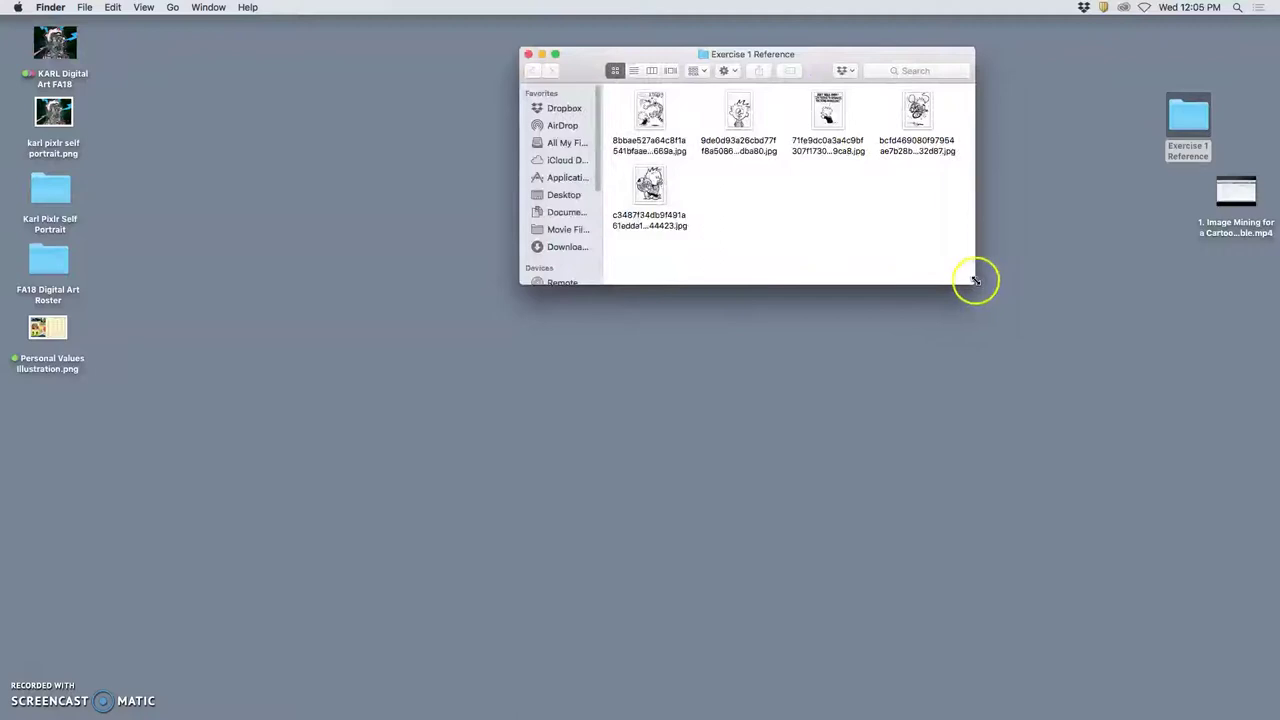
drag(985, 290, 1272, 672)
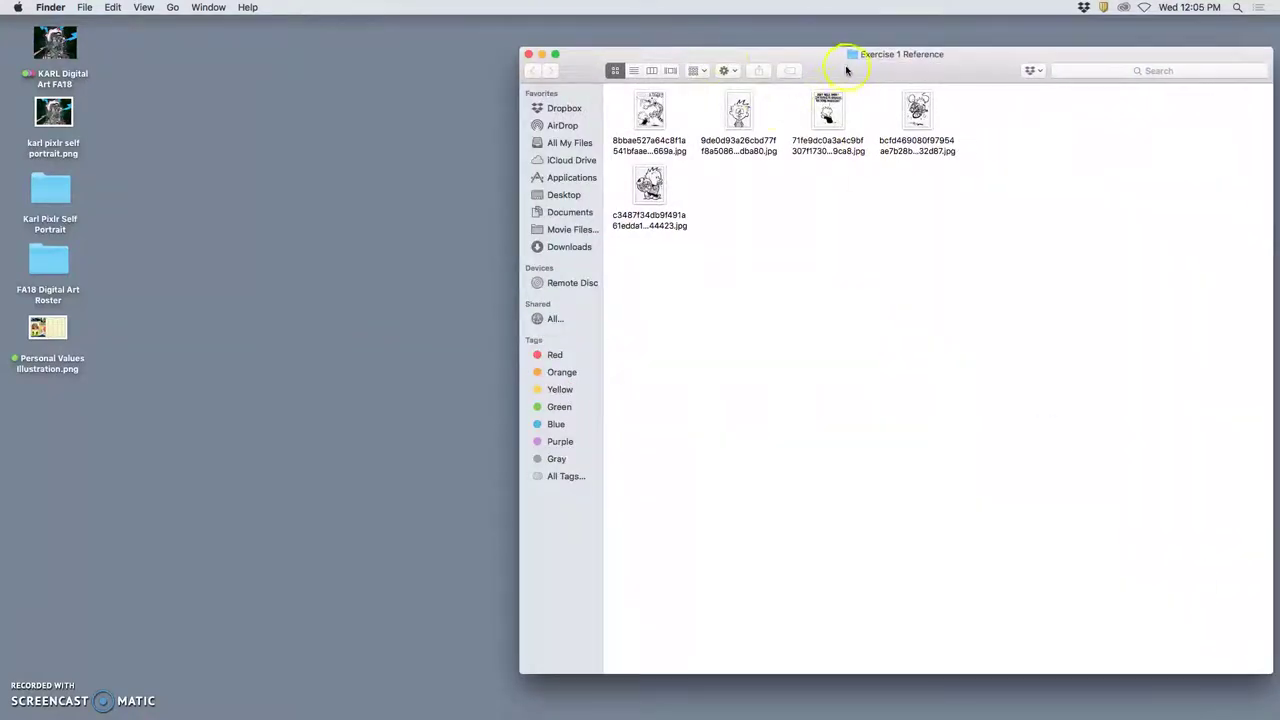
drag(846, 70, 828, 64)
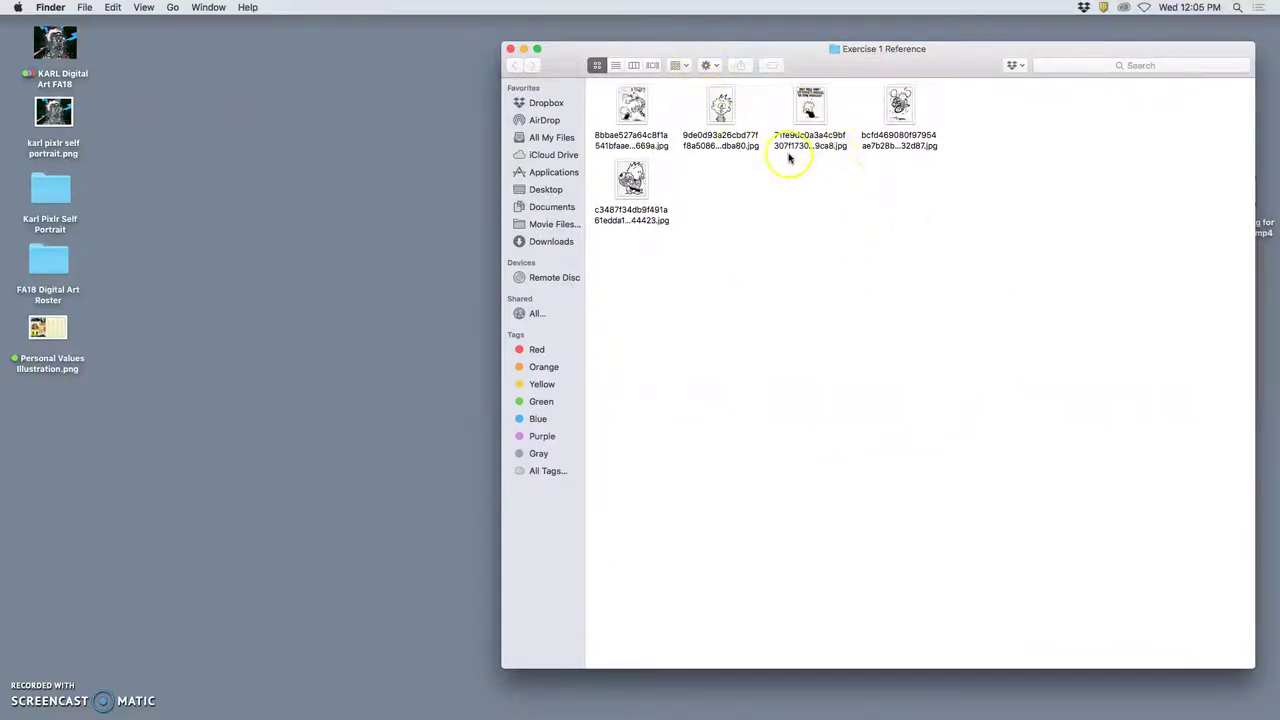
- Enlarge the folder's icon size to 324×324 in View Options
click(712, 66)
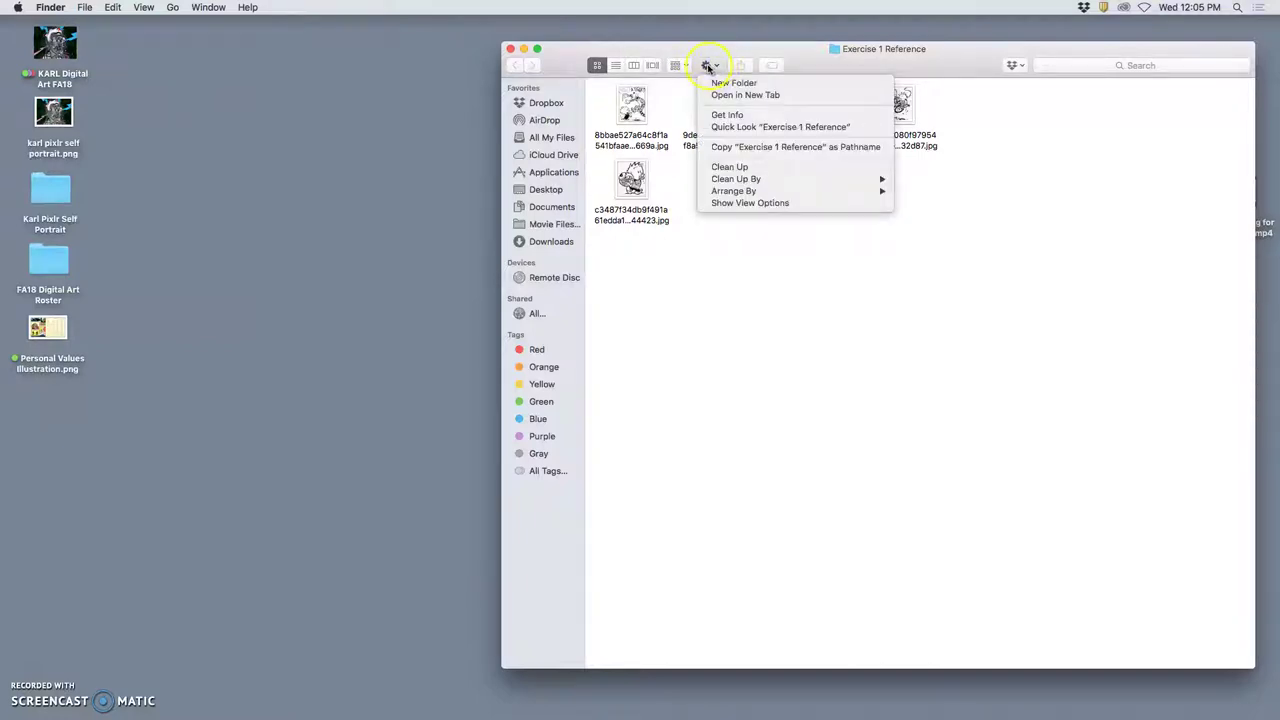
click(768, 204)
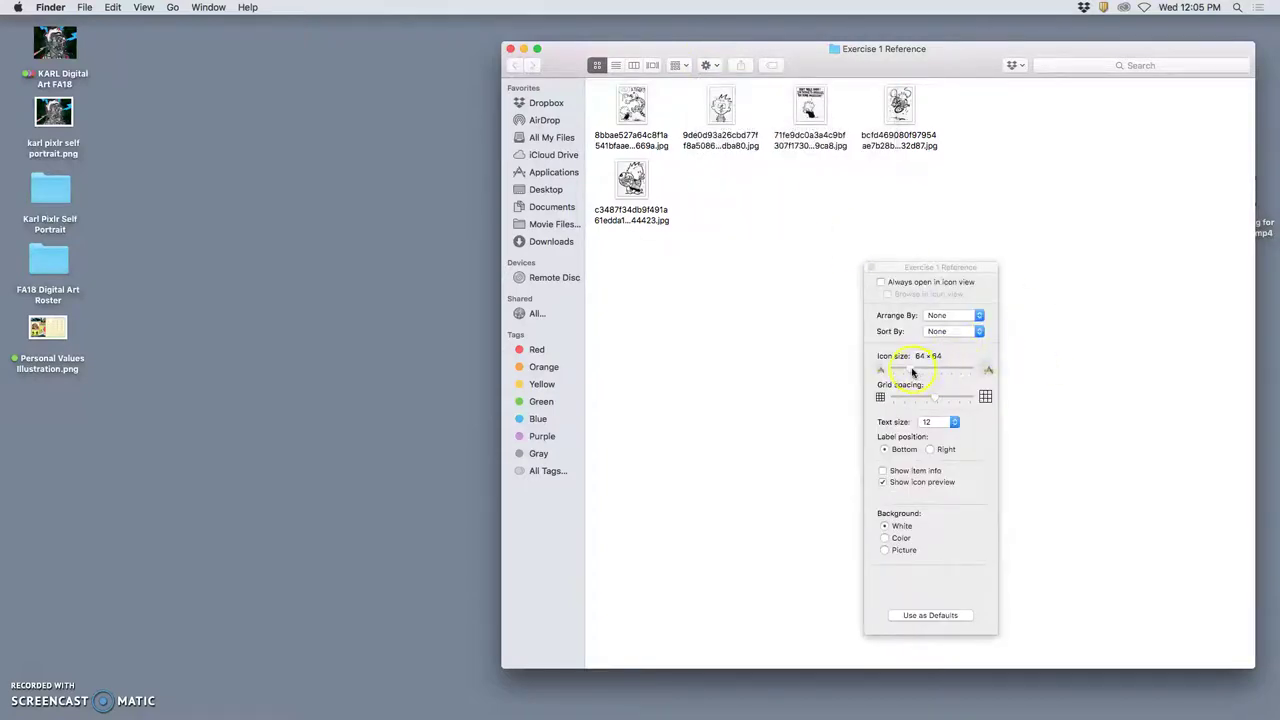
drag(912, 372, 887, 396)
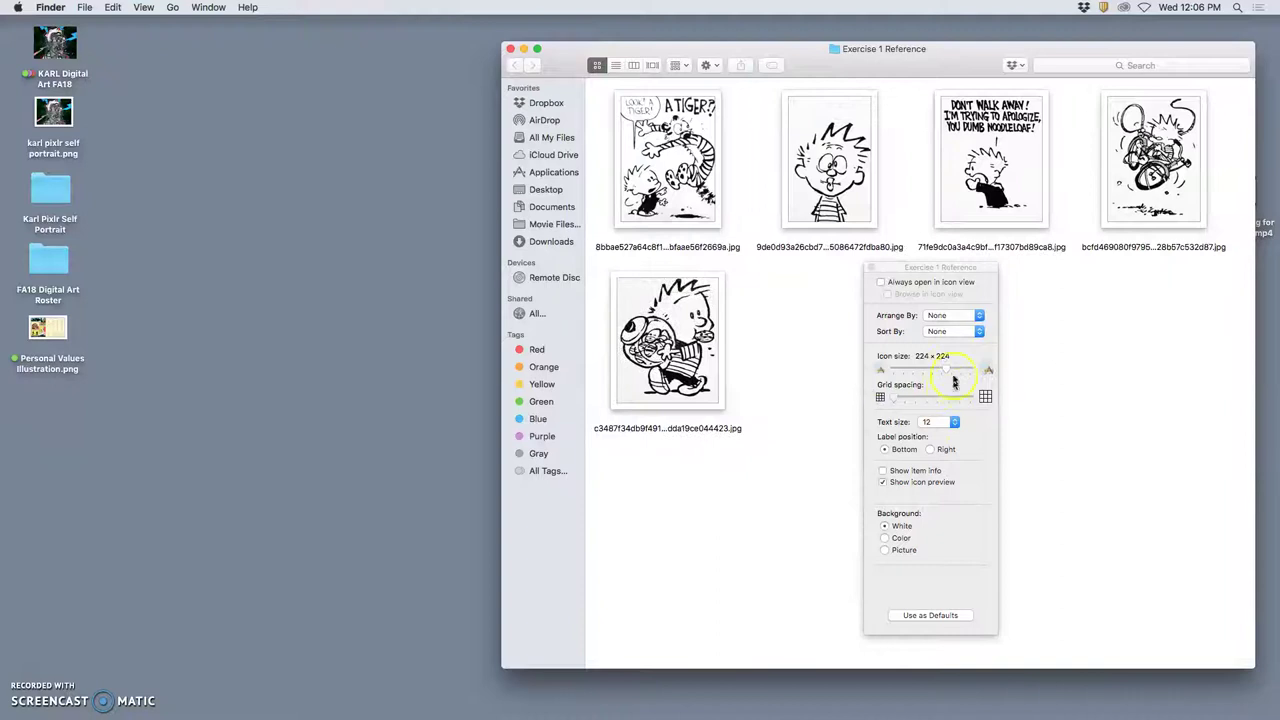
drag(960, 372, 957, 370)
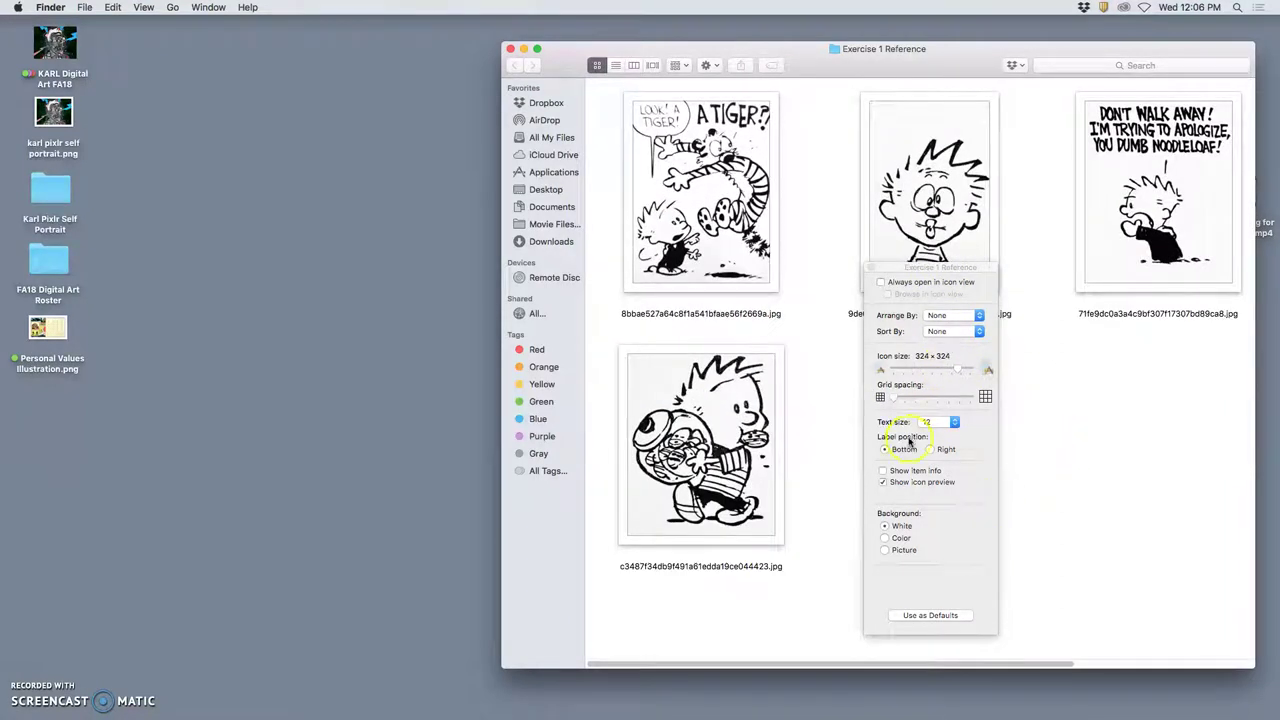
click(1041, 447)
click(872, 270)
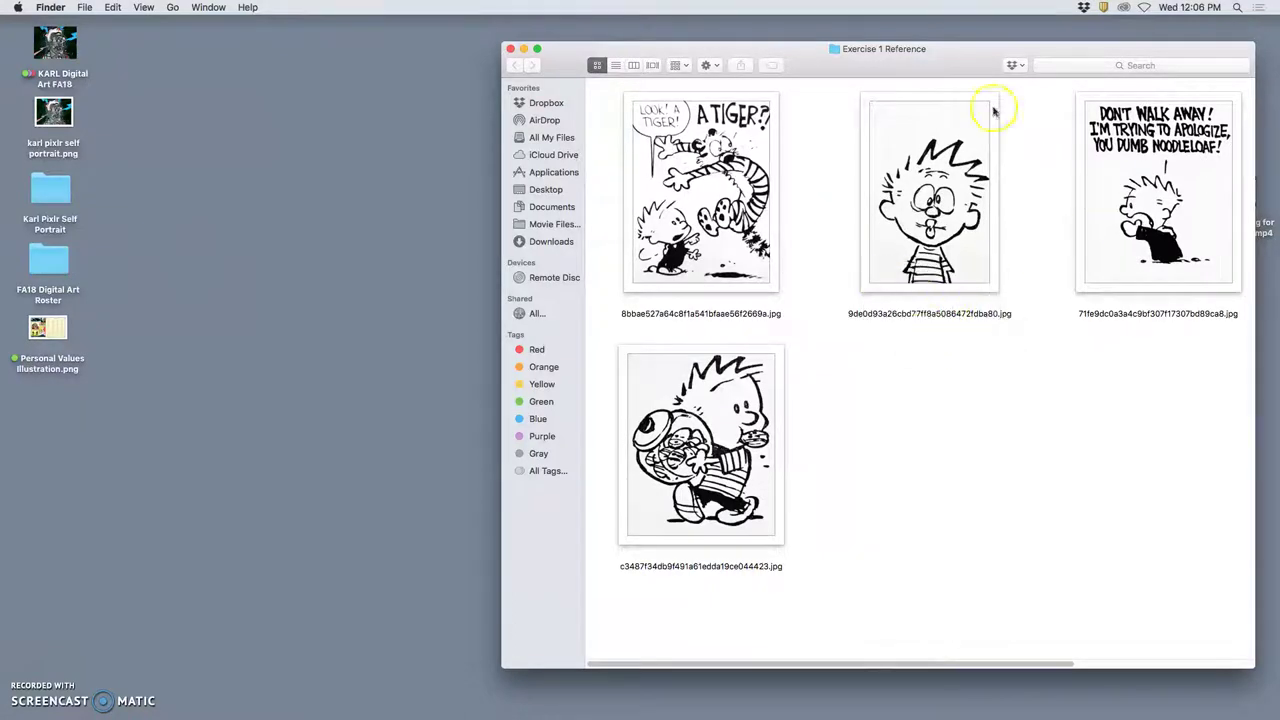
- Arrange the five thumbnails in three columns and resize the Finder window to fit
drag(962, 56, 637, 30)
drag(931, 637, 1152, 674)
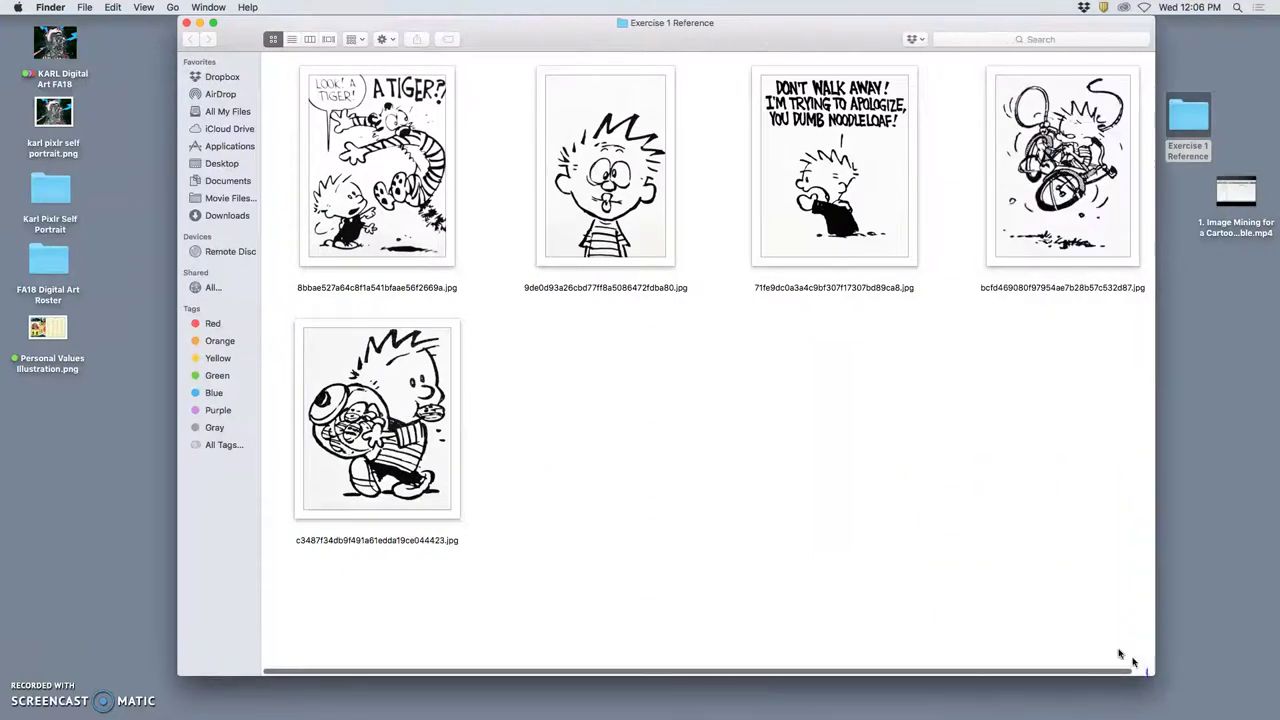
click(358, 40)
click(368, 55)
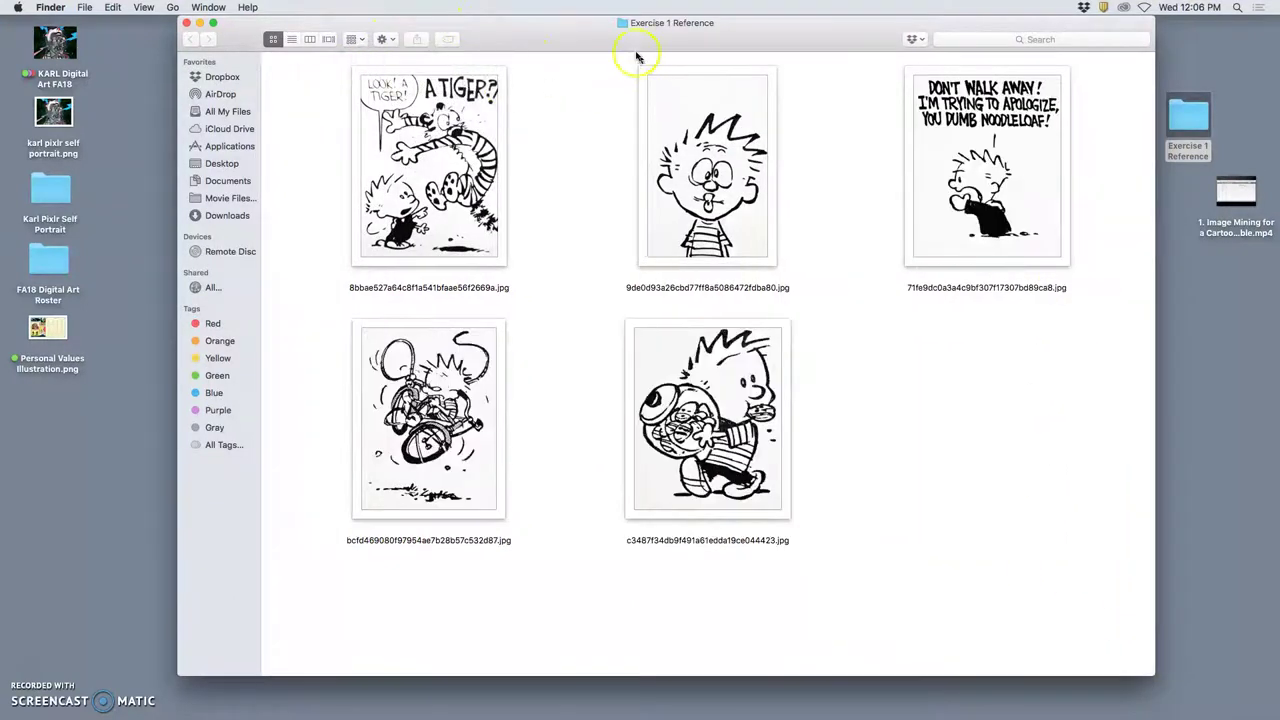
drag(633, 52, 768, 66)
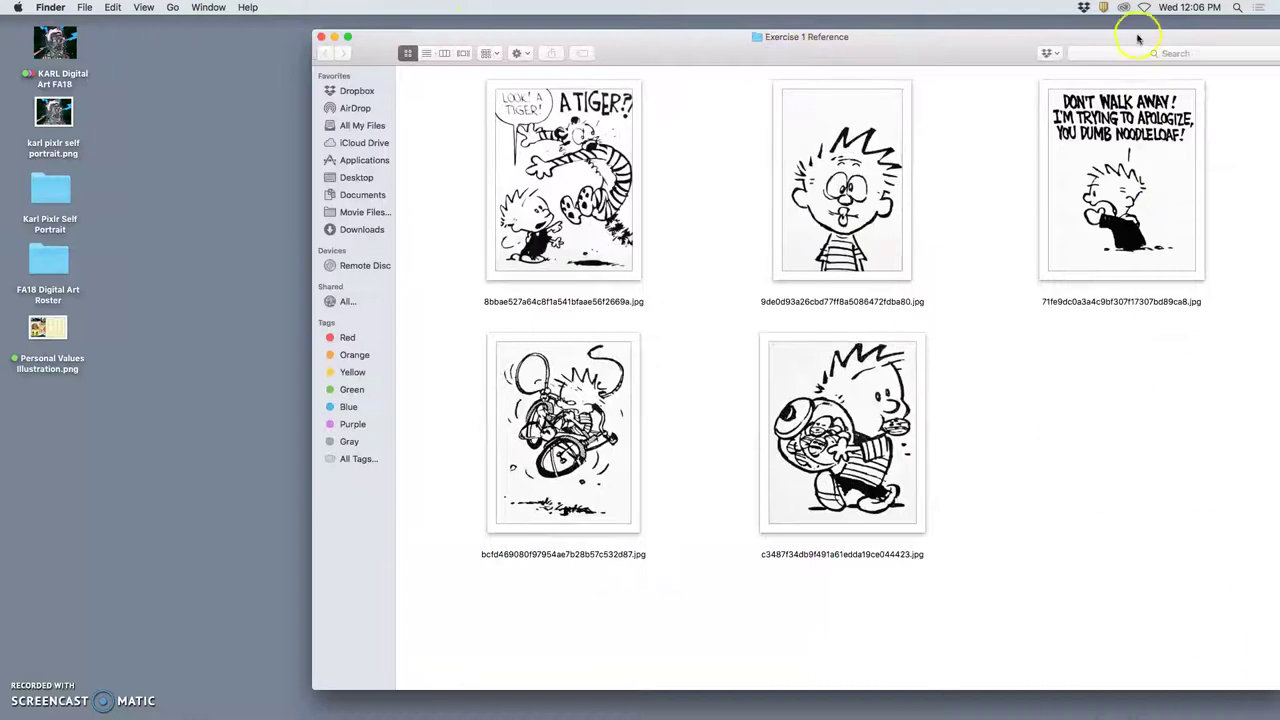
drag(1137, 37, 1065, 38)
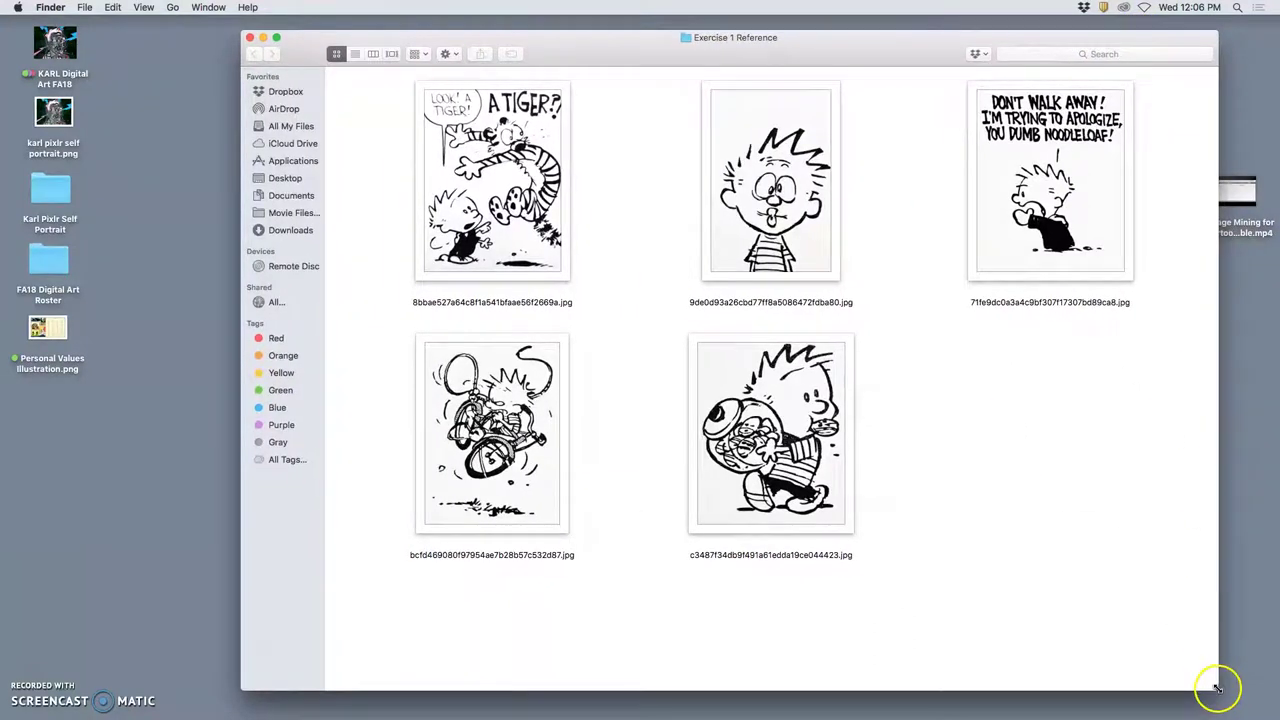
drag(1217, 688, 1030, 687)
click(738, 57)
drag(738, 57, 933, 70)
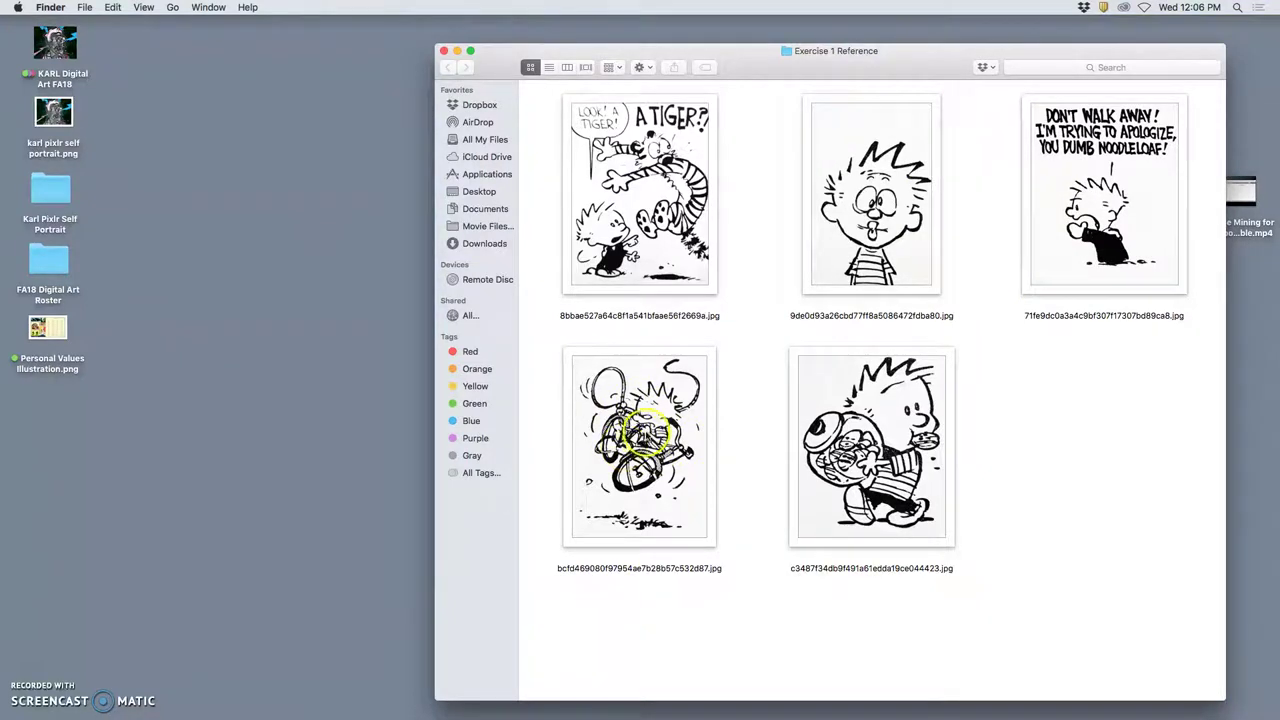
- Open the bike-crash comic JPG with Adobe Photoshop CC 2018
right_click(648, 410)
mouse_move(766, 430)
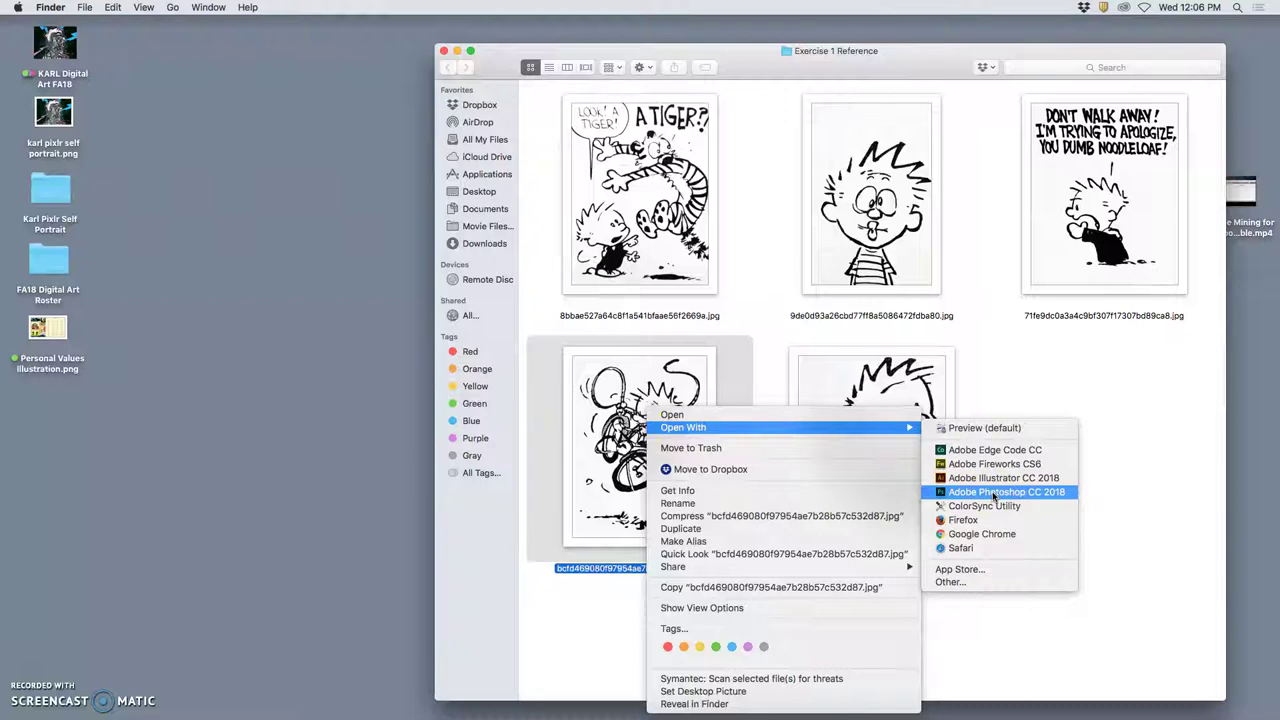
click(765, 350)
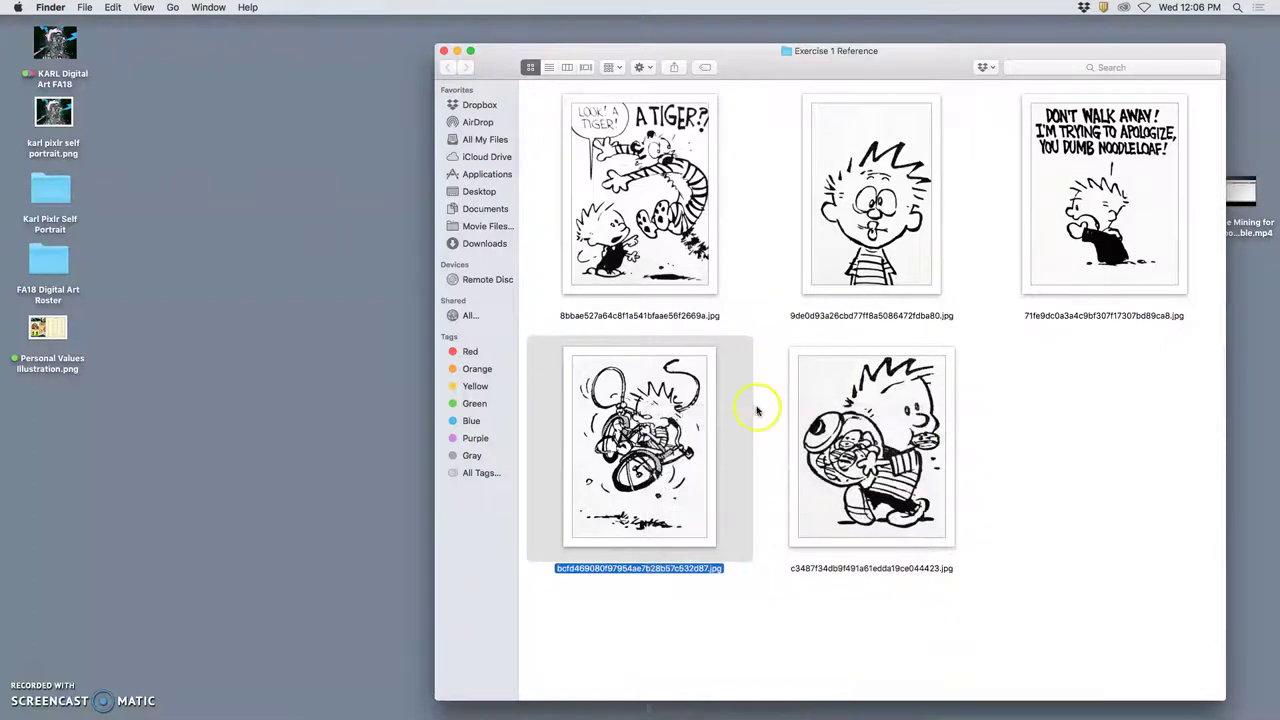
drag(632, 405, 688, 698)
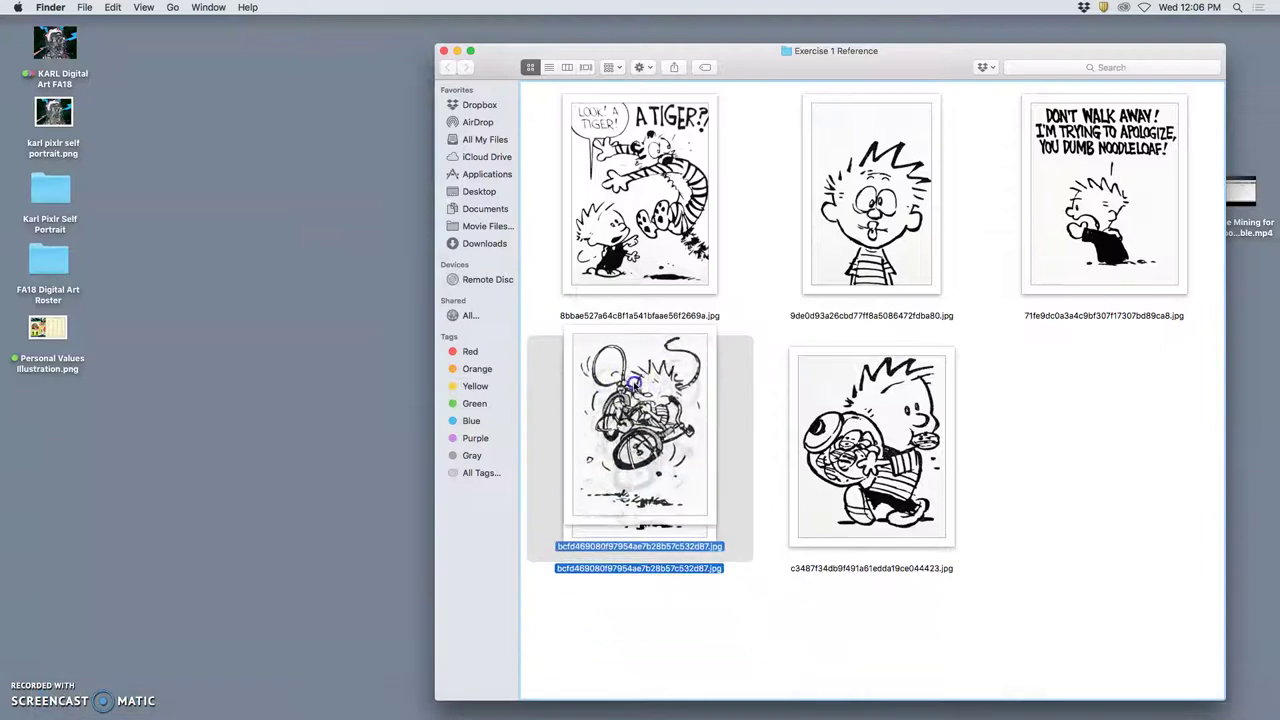
right_click(636, 410)
mouse_move(678, 427)
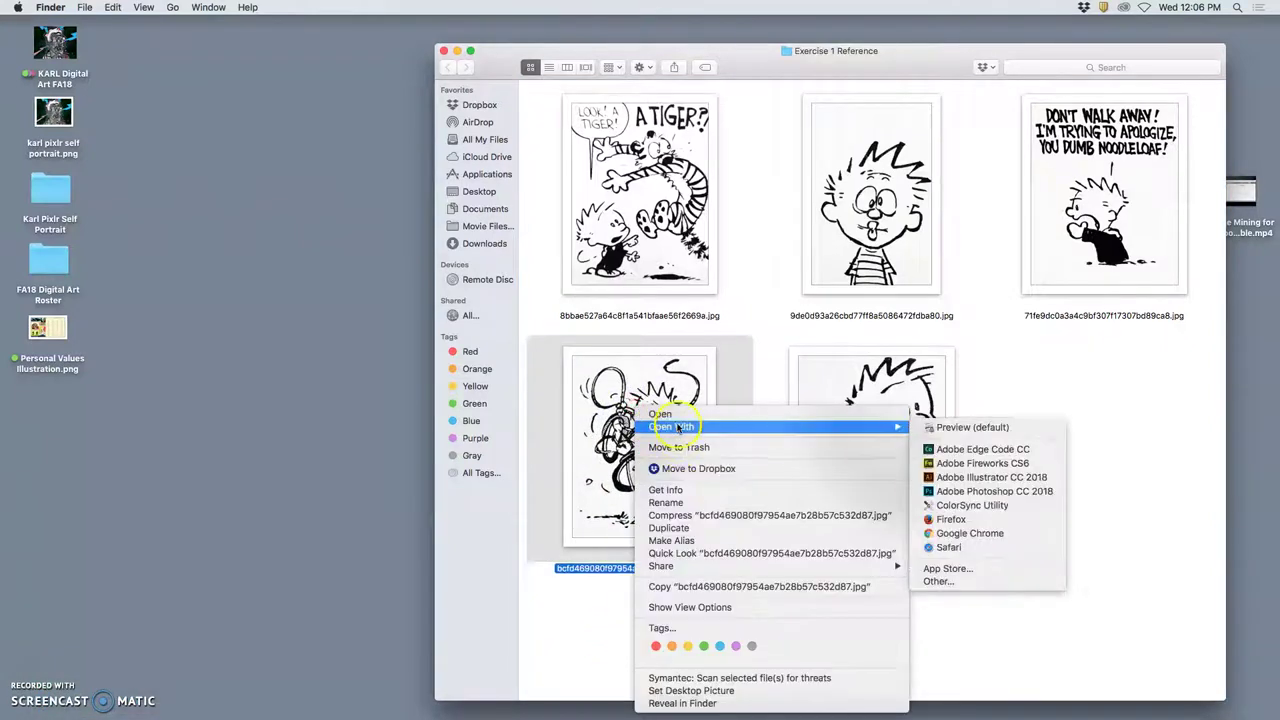
click(970, 492)
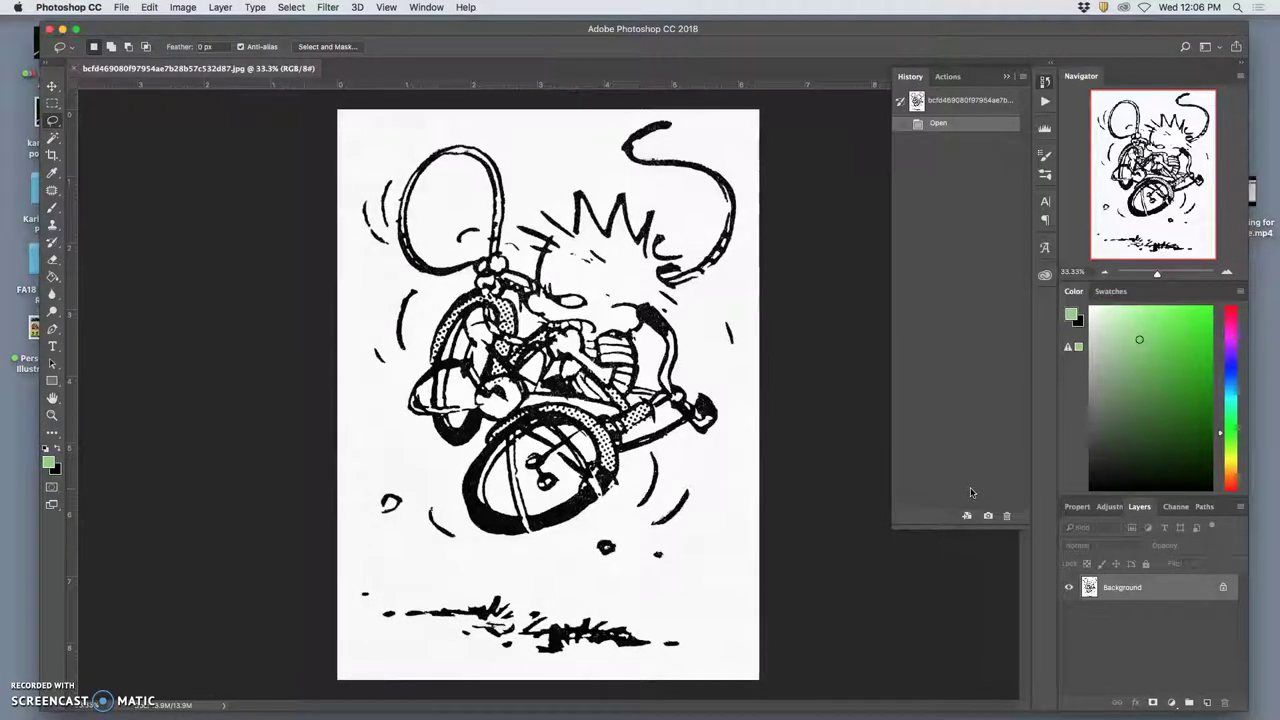
- Nudge the bike-crash document window and bring up the Image menu
click(730, 330)
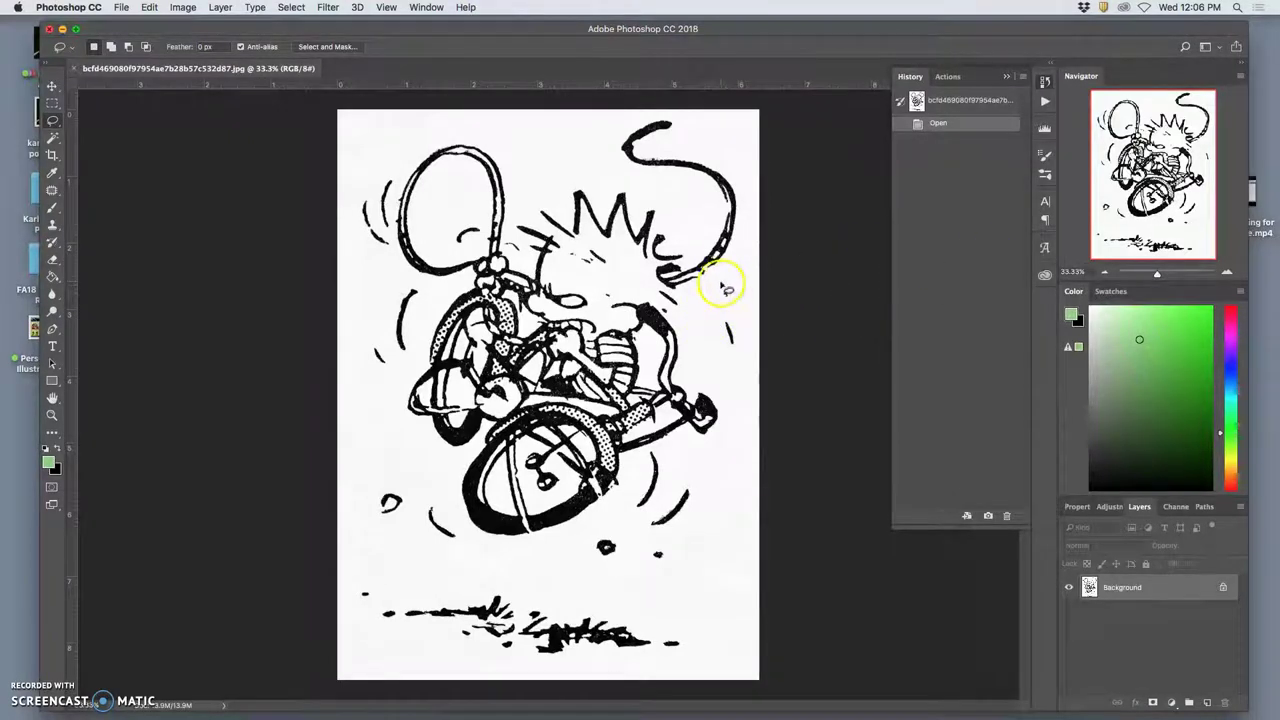
drag(737, 31, 726, 27)
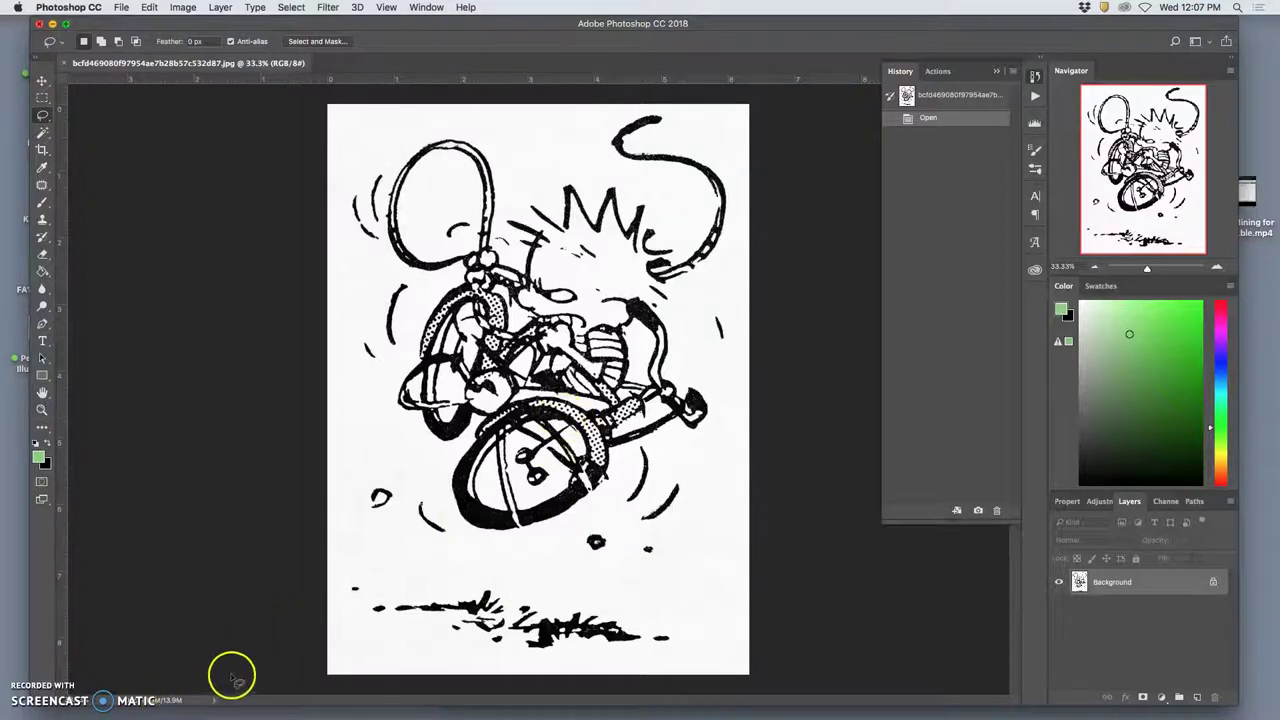
click(188, 10)
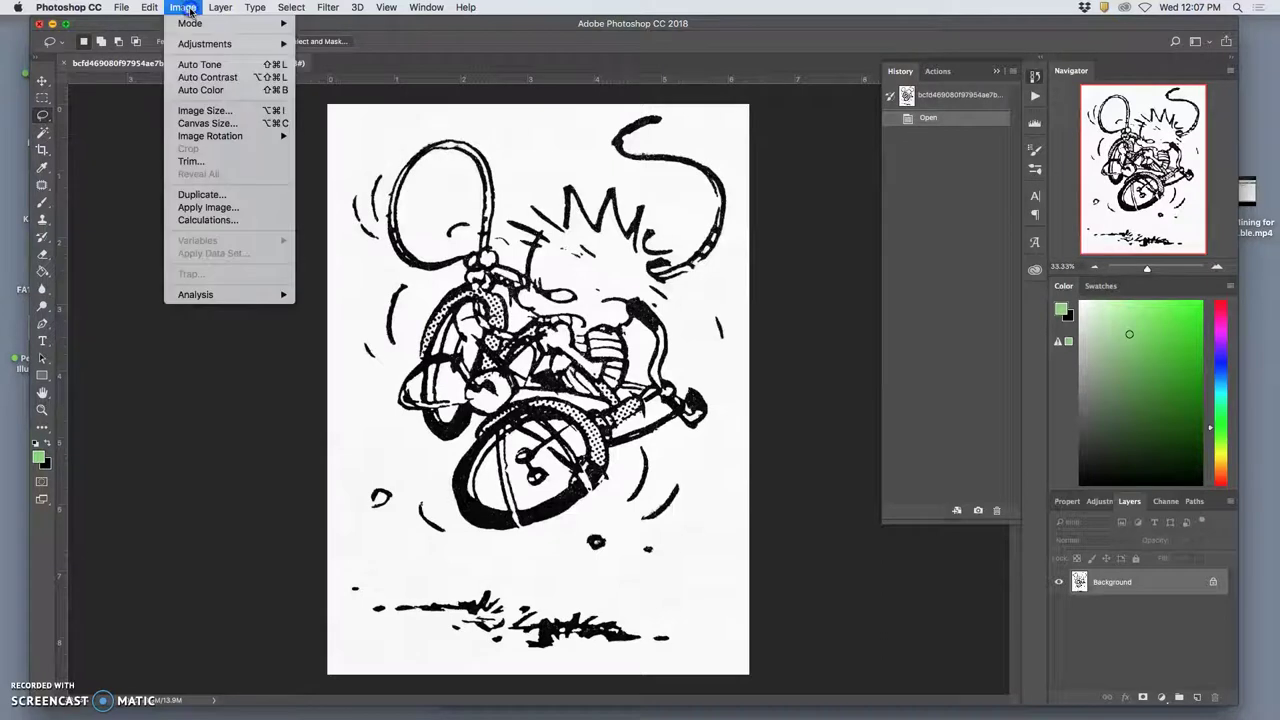
click(250, 114)
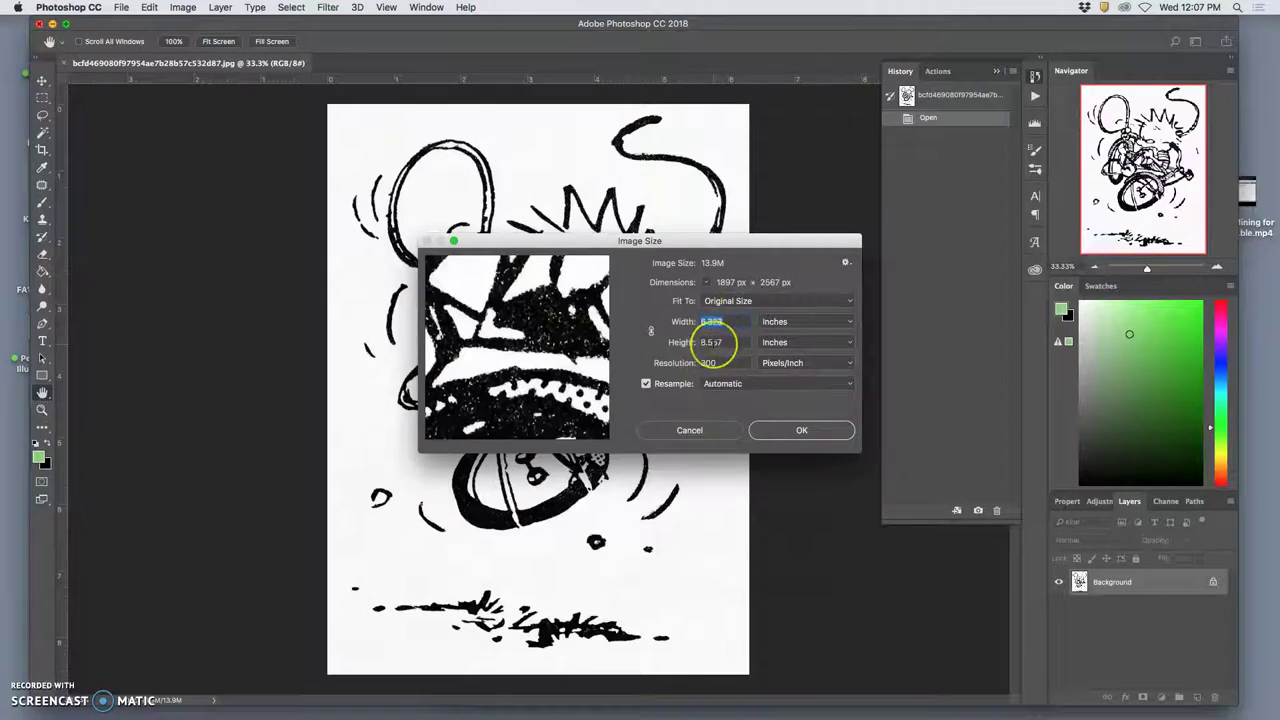
click(651, 330)
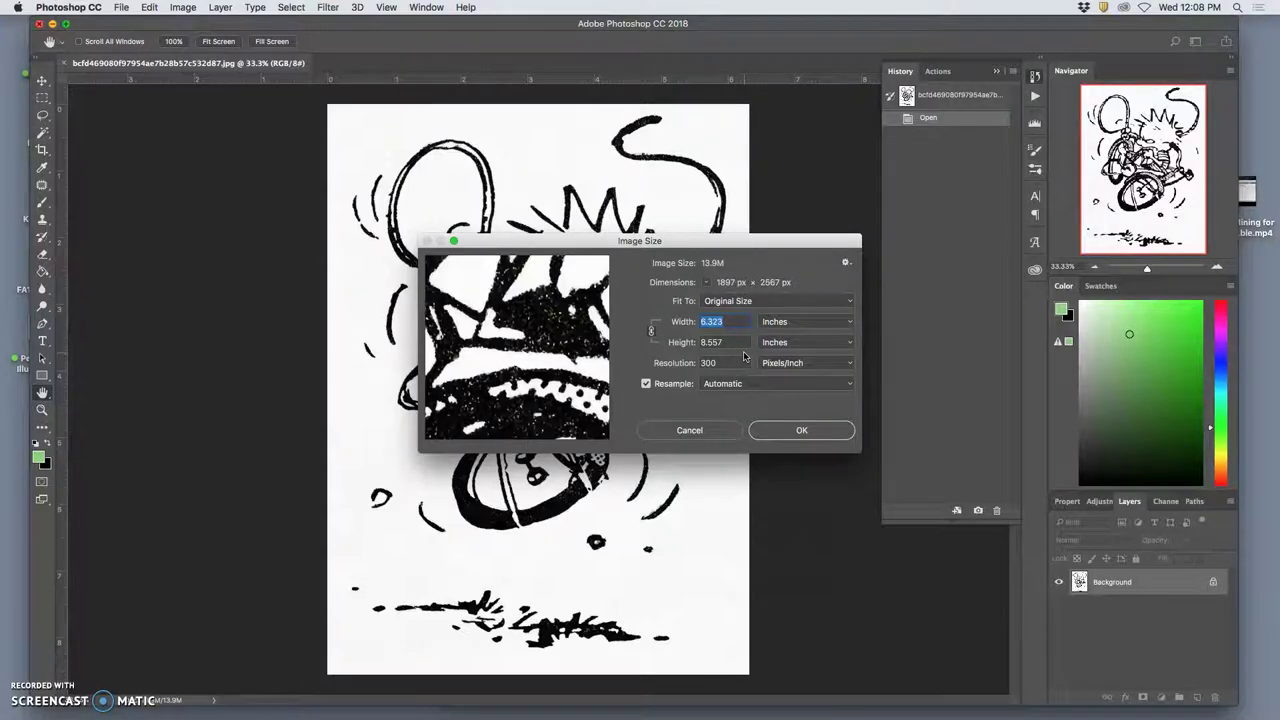
click(825, 430)
click(806, 432)
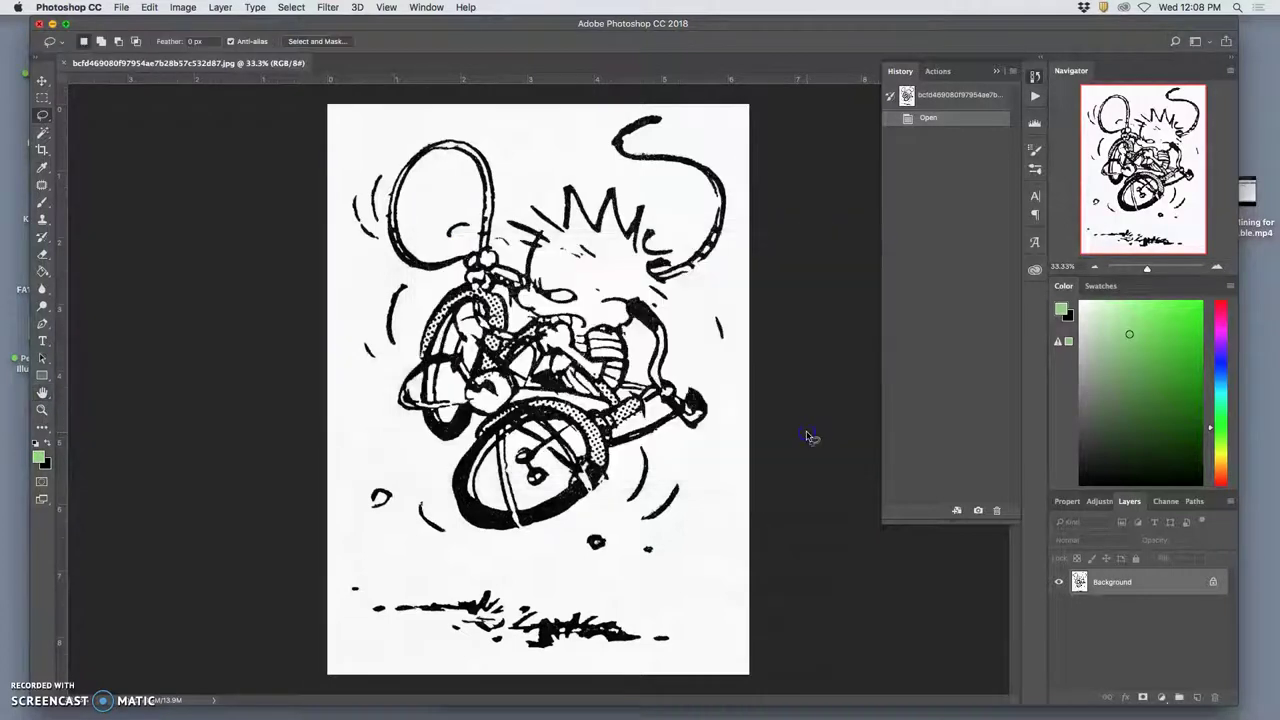
- Set the canvas to 8 × 10 inches with white extension, then zoom out to see it
click(183, 8)
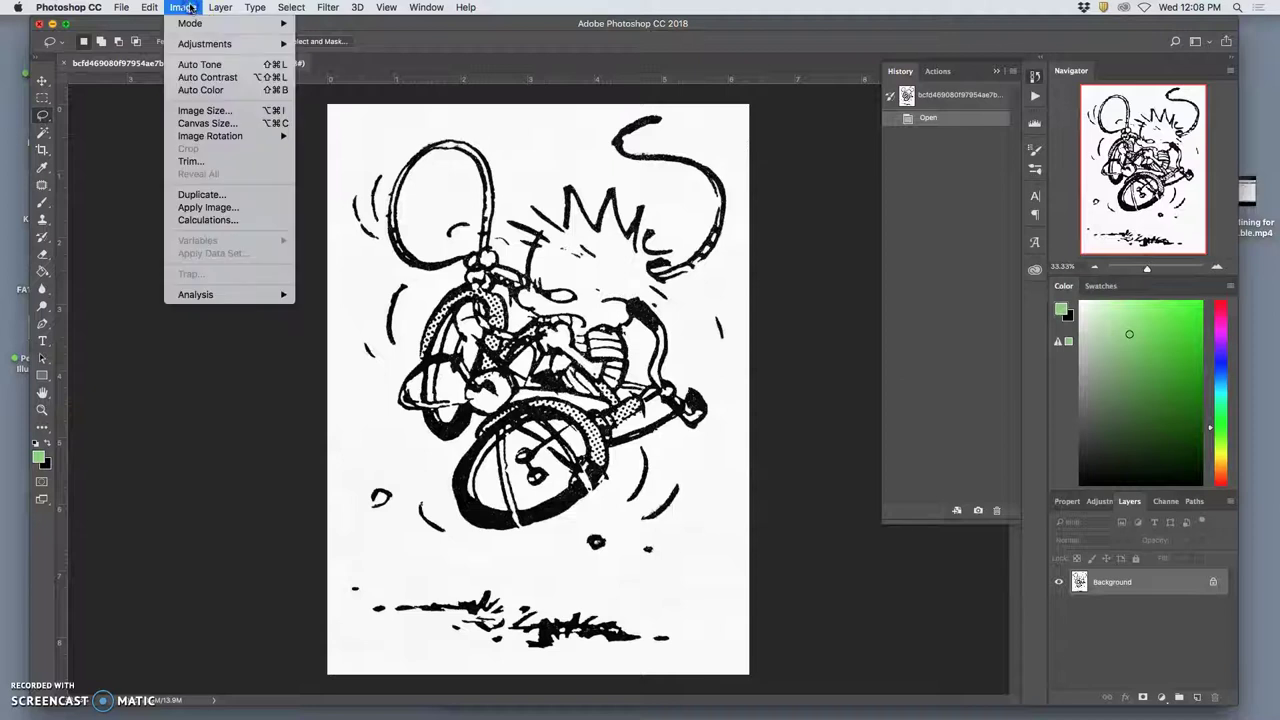
click(214, 126)
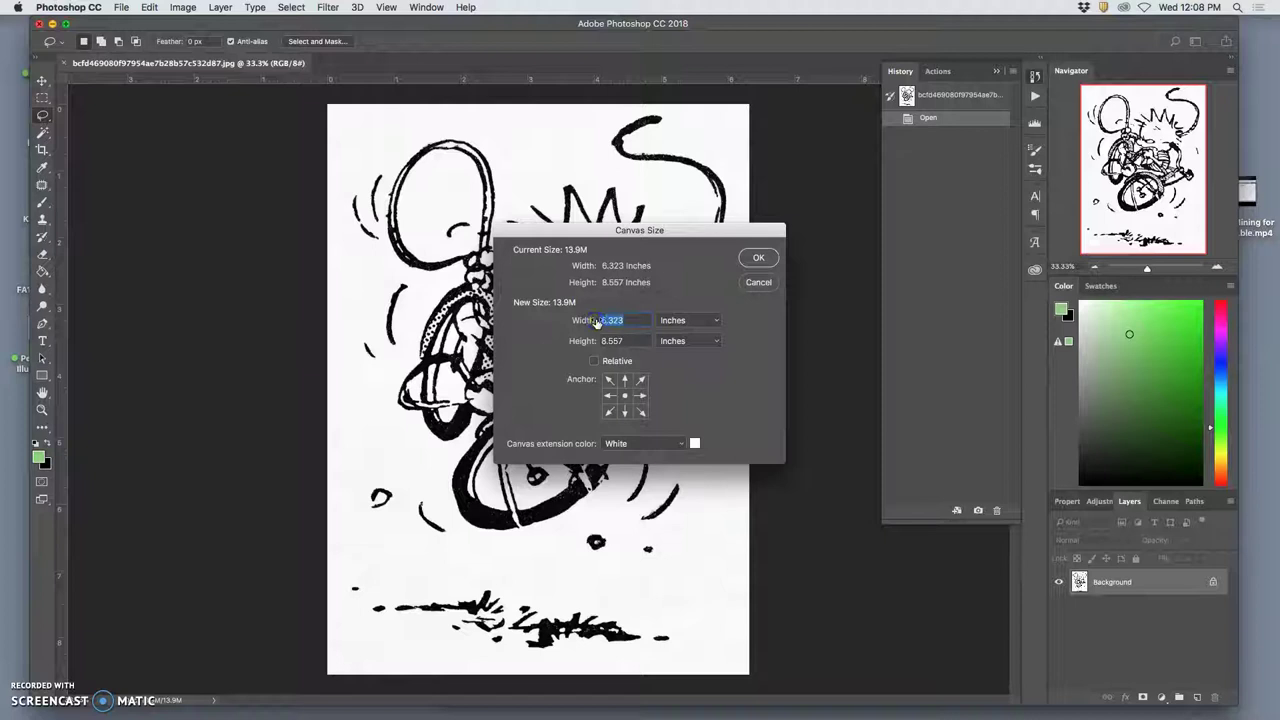
text(8)
key(Tab)
click(758, 259)
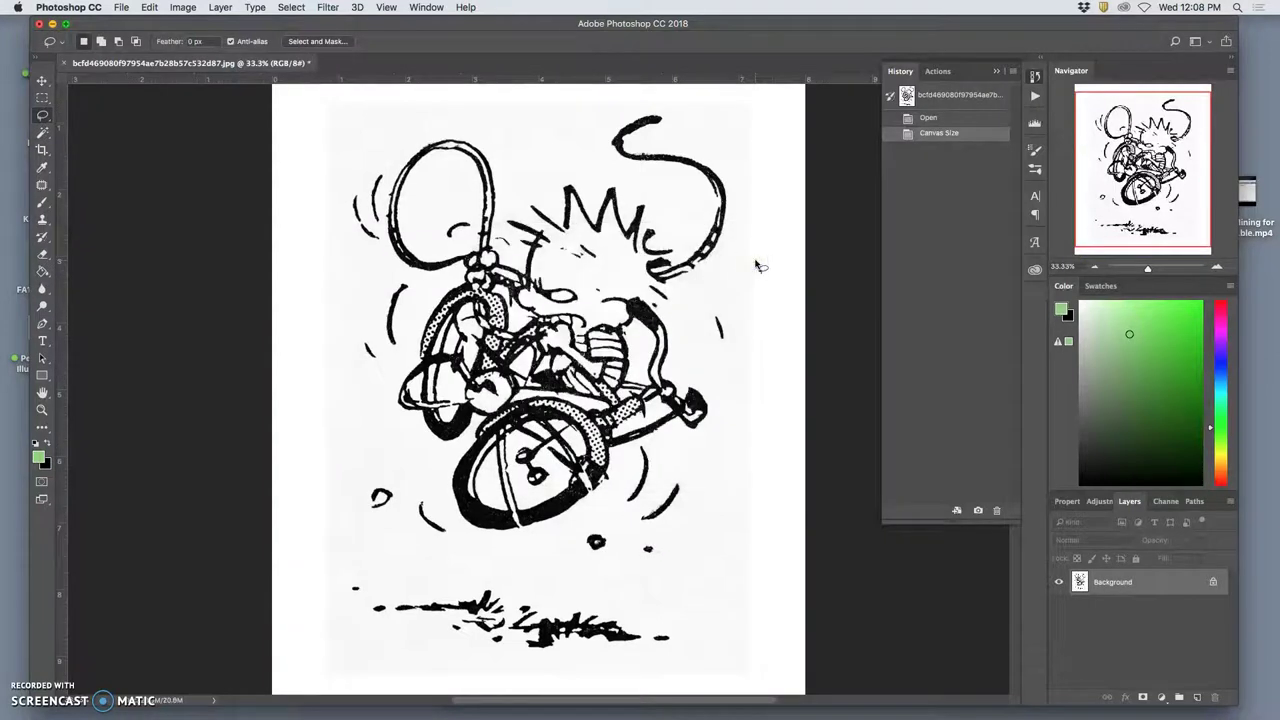
key(super+minus)
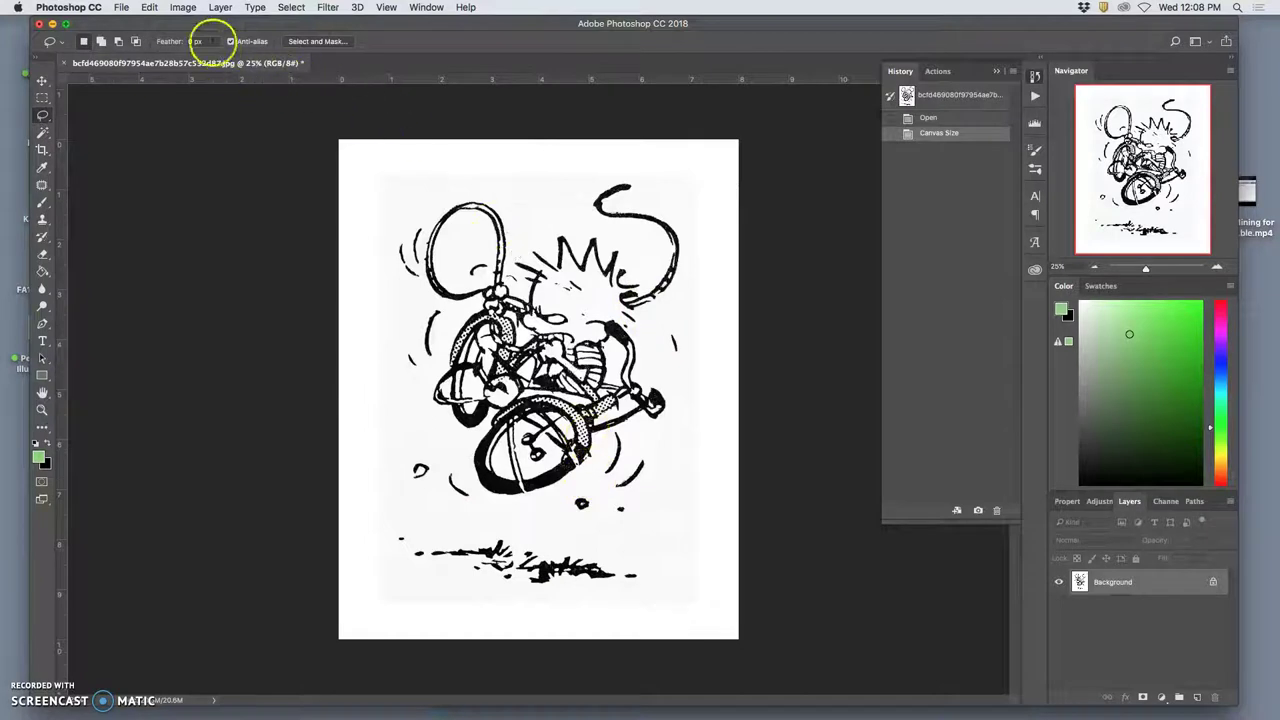
- Resample the image to 350 pixels/inch, making it 2800 × 3500 px
click(187, 9)
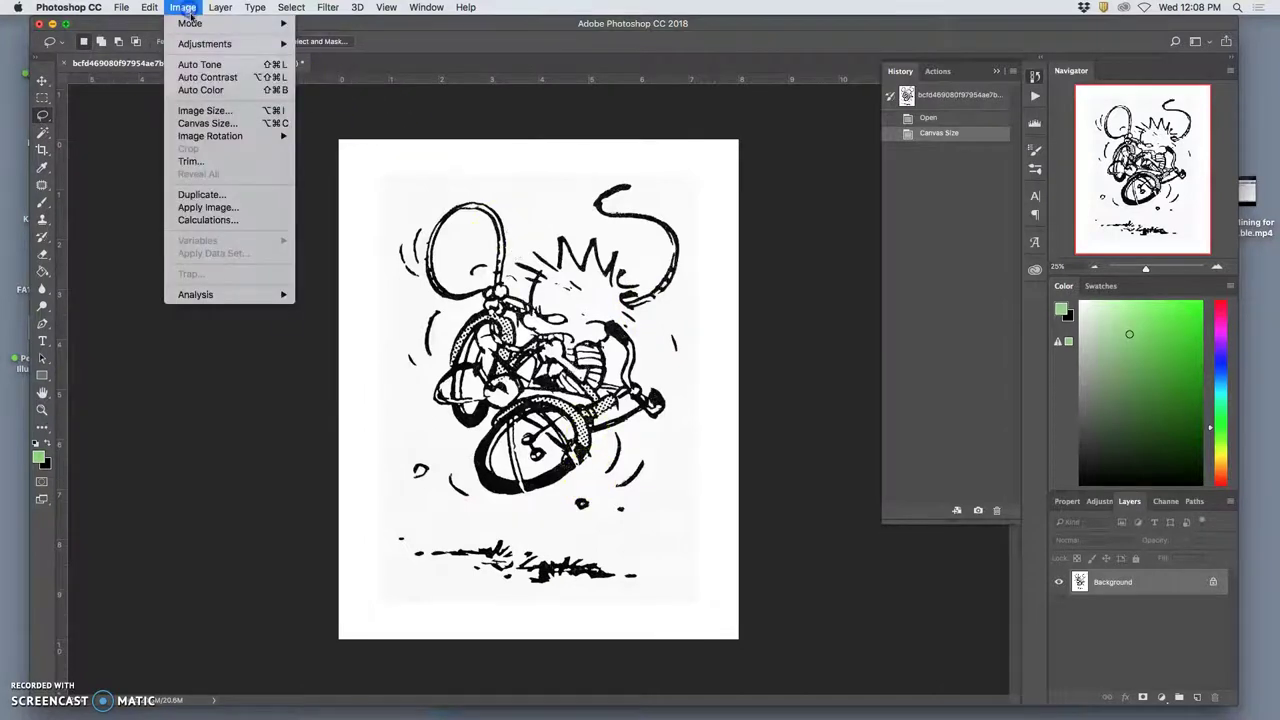
click(203, 110)
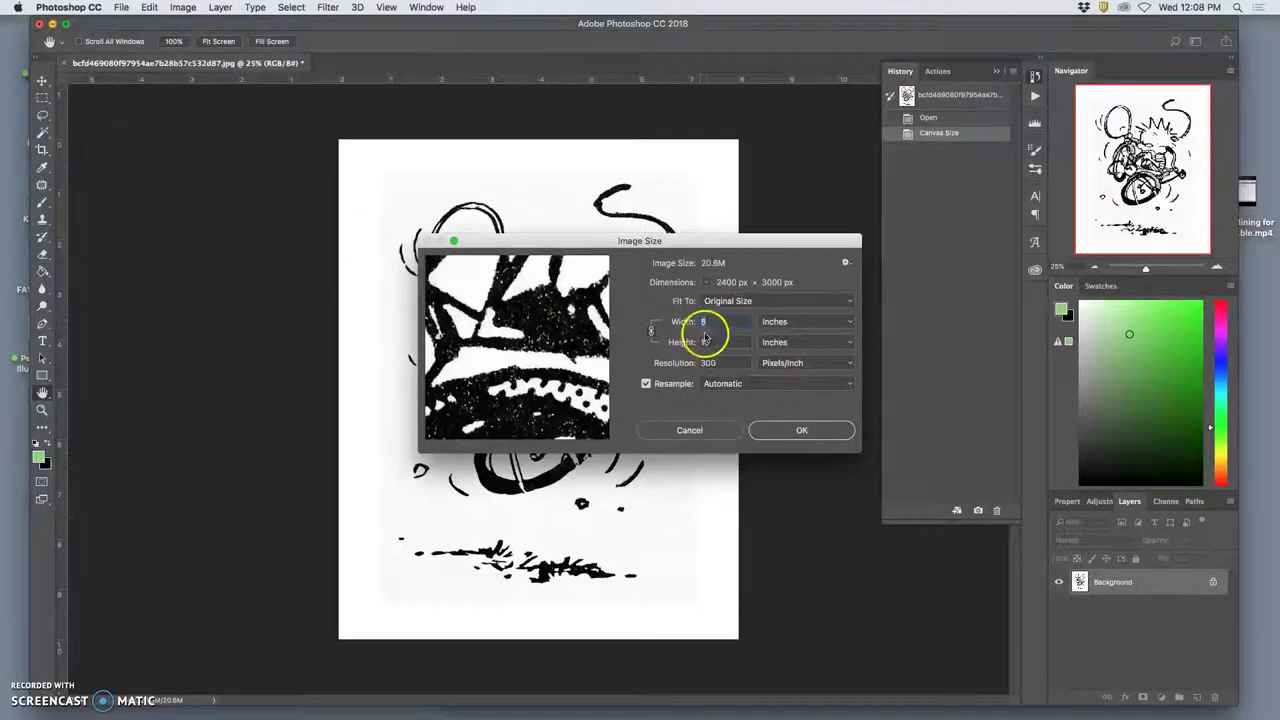
click(646, 384)
click(646, 384)
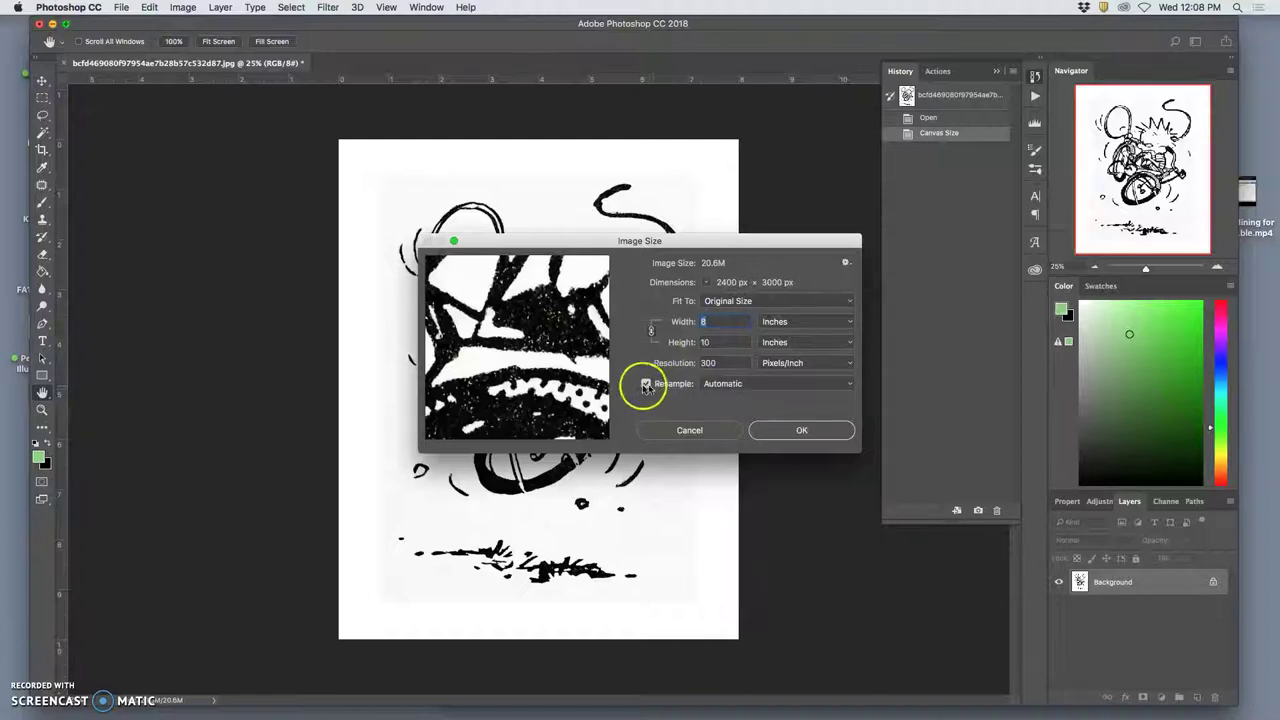
click(707, 363)
text(35)
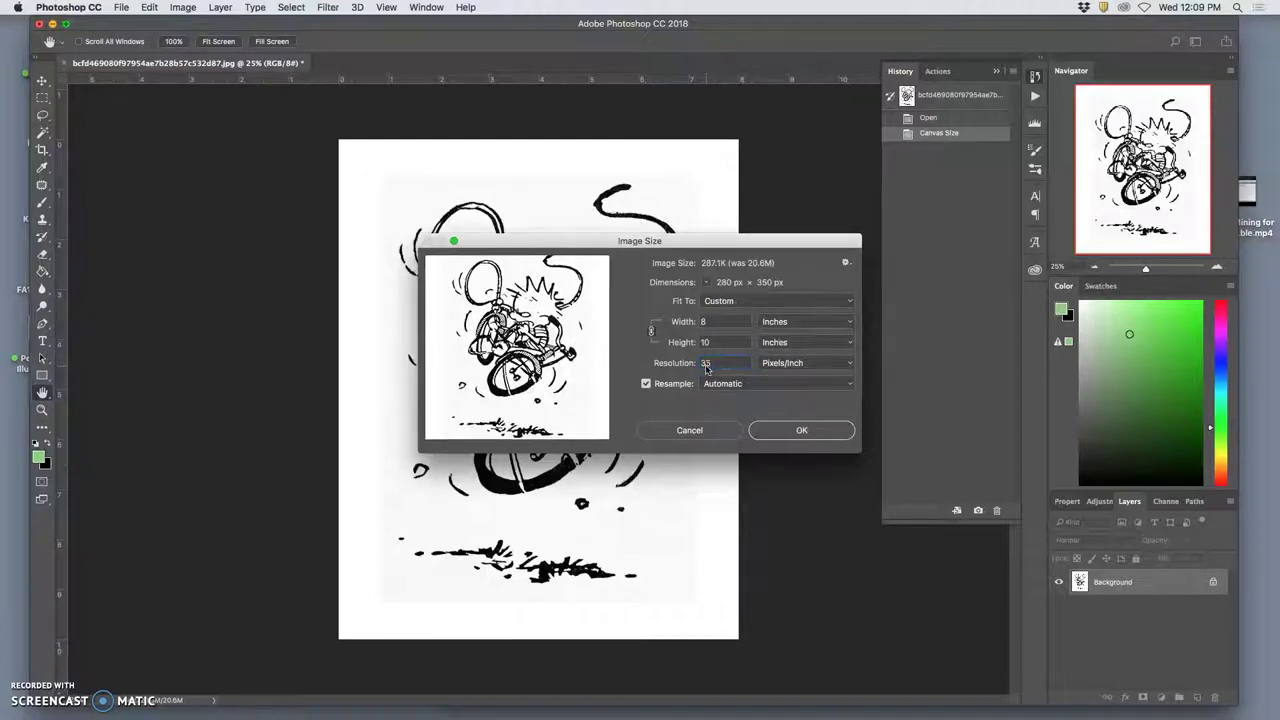
text(0)
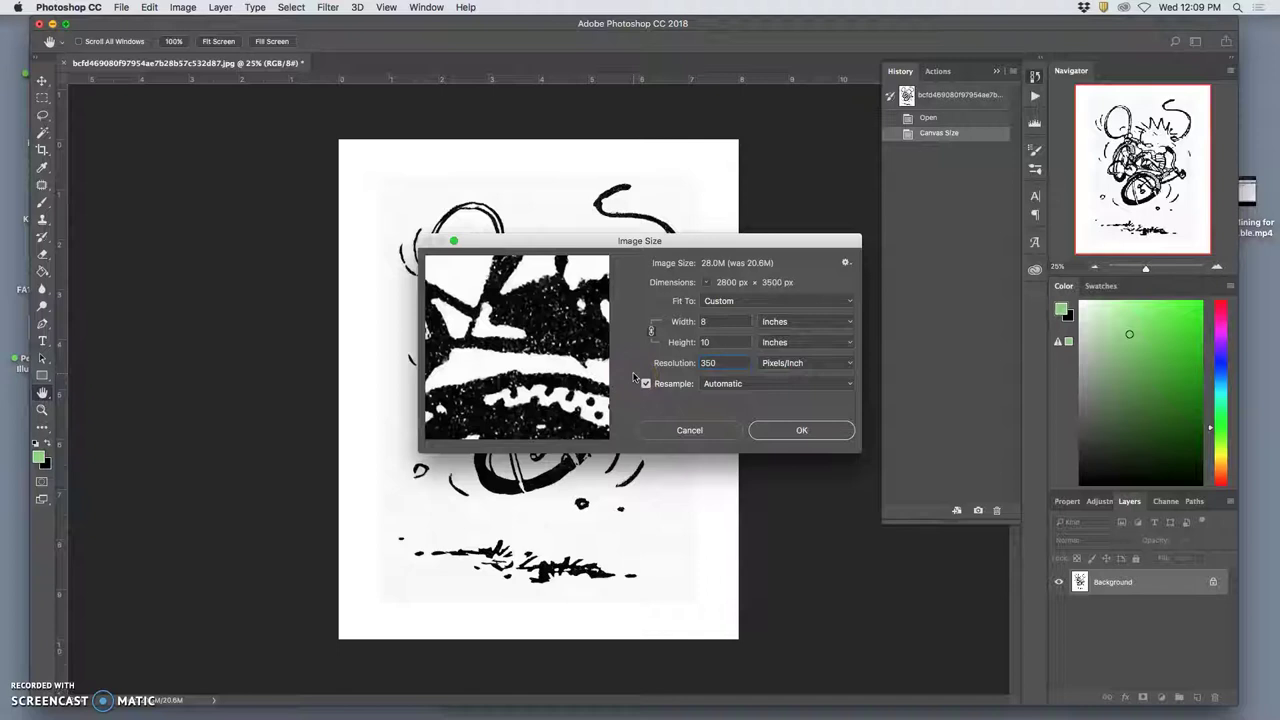
click(787, 432)
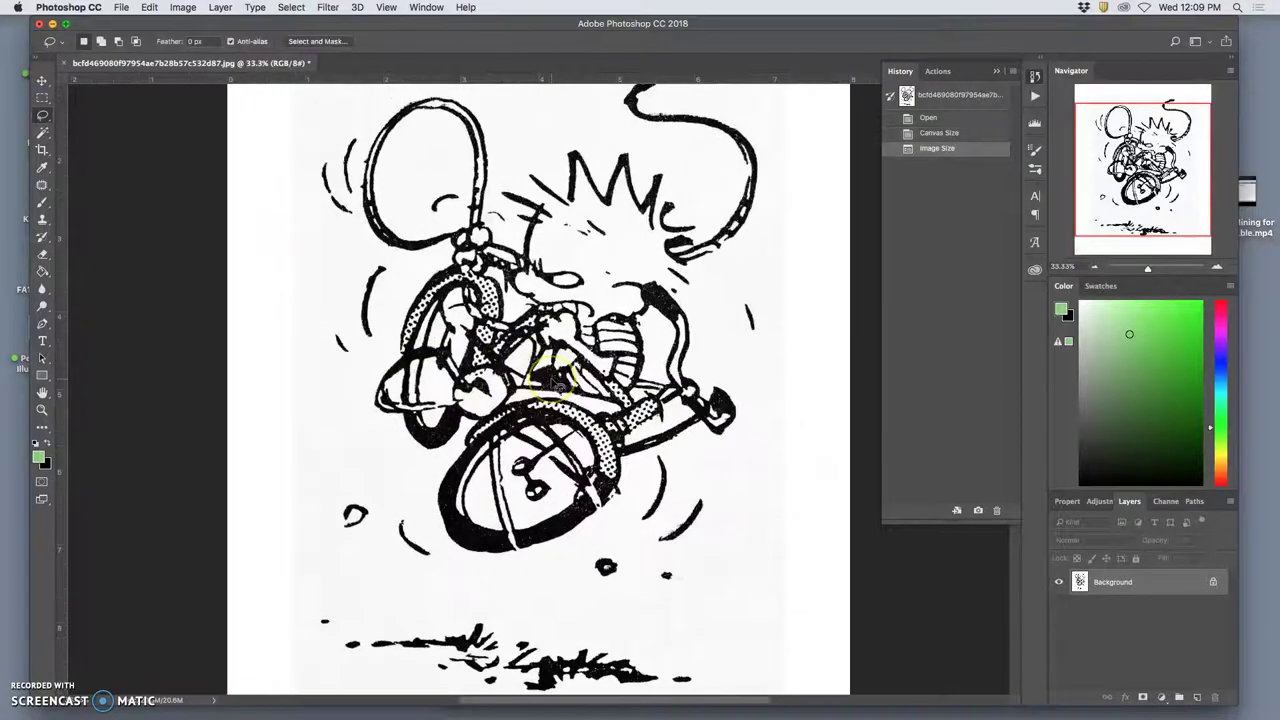
key(super+equal)
key(super+equal)
key(super+equal)
key(super+equal)
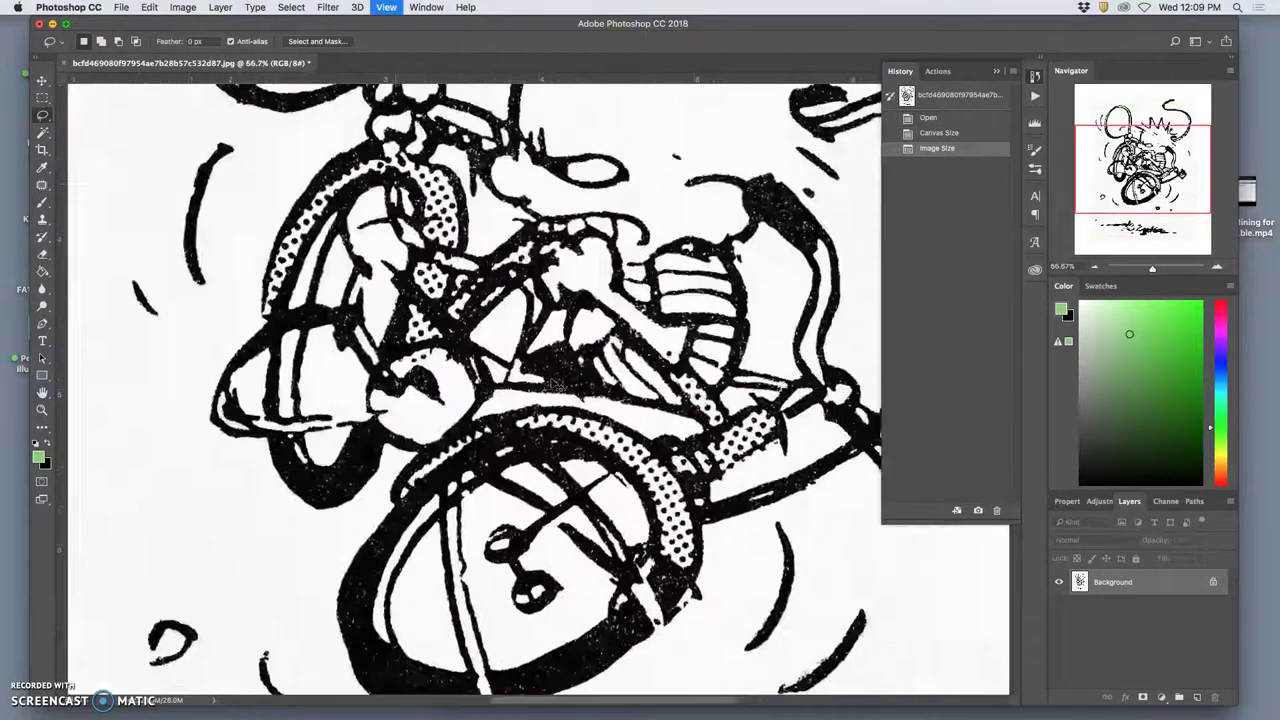
key(super+equal)
key(super+equal)
key(super+equal)
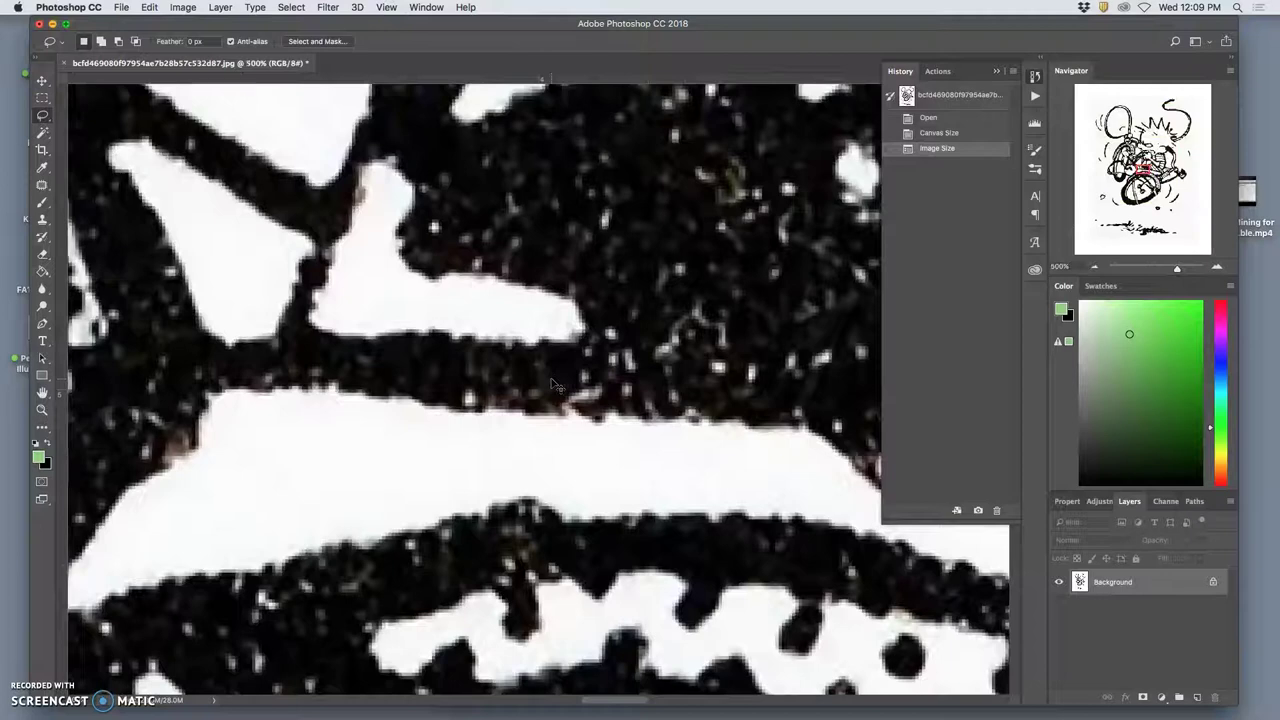
key(super+minus)
key(super+minus)
key(super+minus)
key(super+minus)
key(super+minus)
key(super+minus)
key(super+minus)
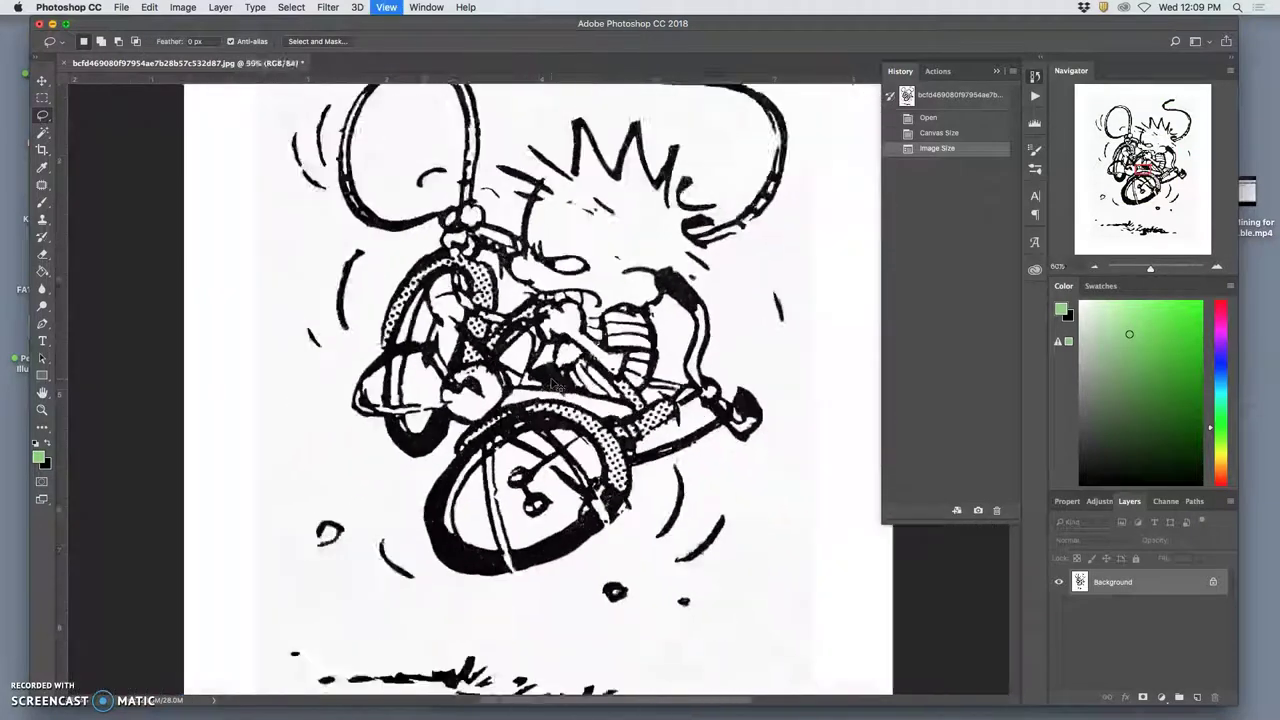
key(super+minus)
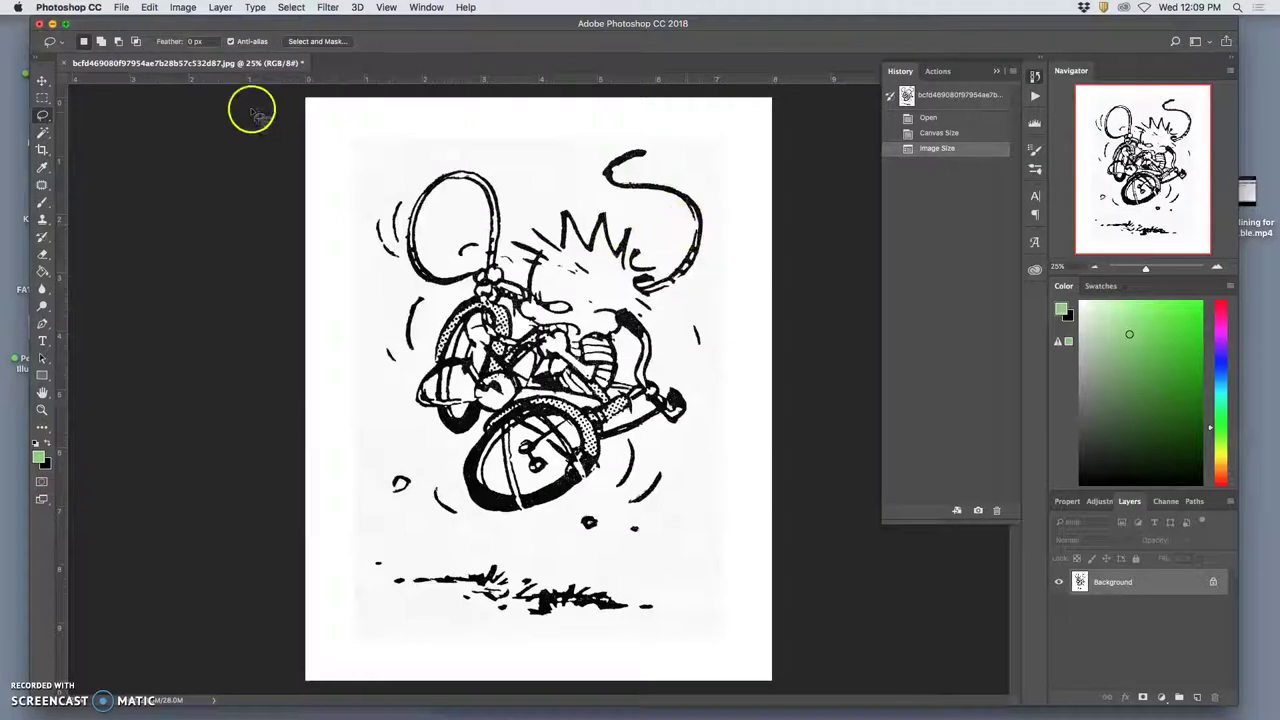
- Apply Levels with the white input point at 236 to whiten the bike-crash paper
click(183, 8)
mouse_move(202, 47)
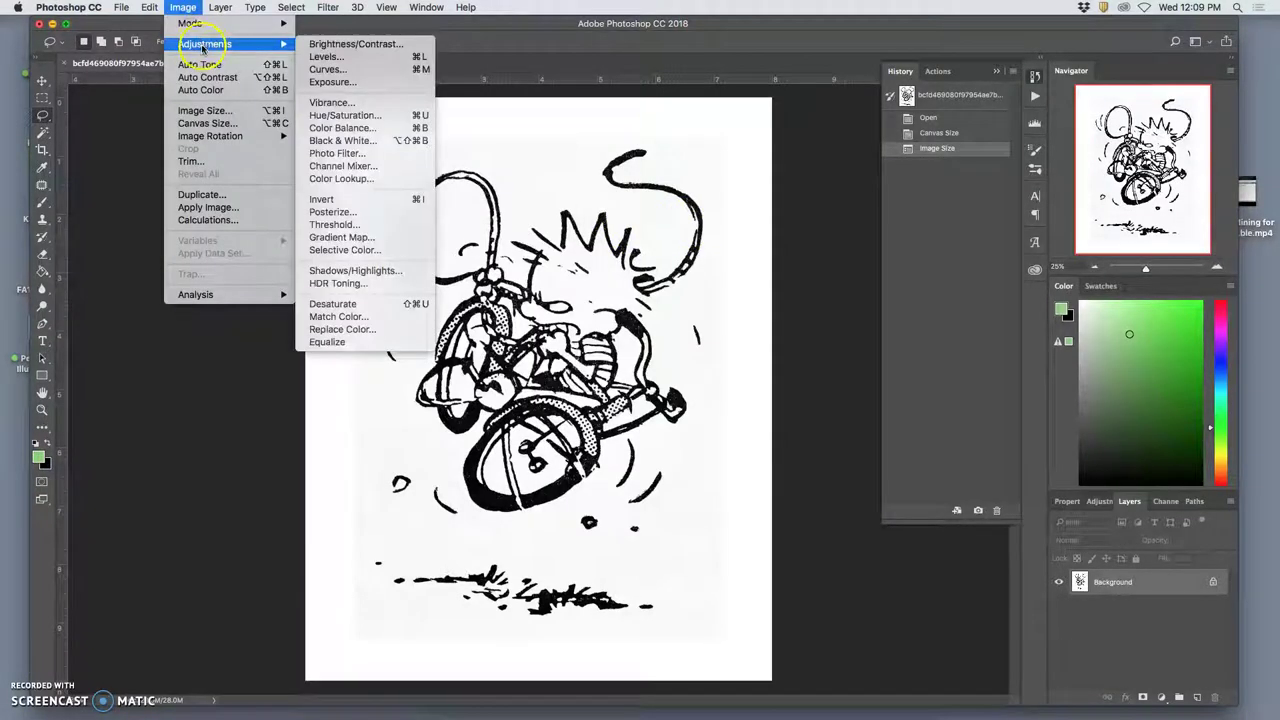
click(325, 60)
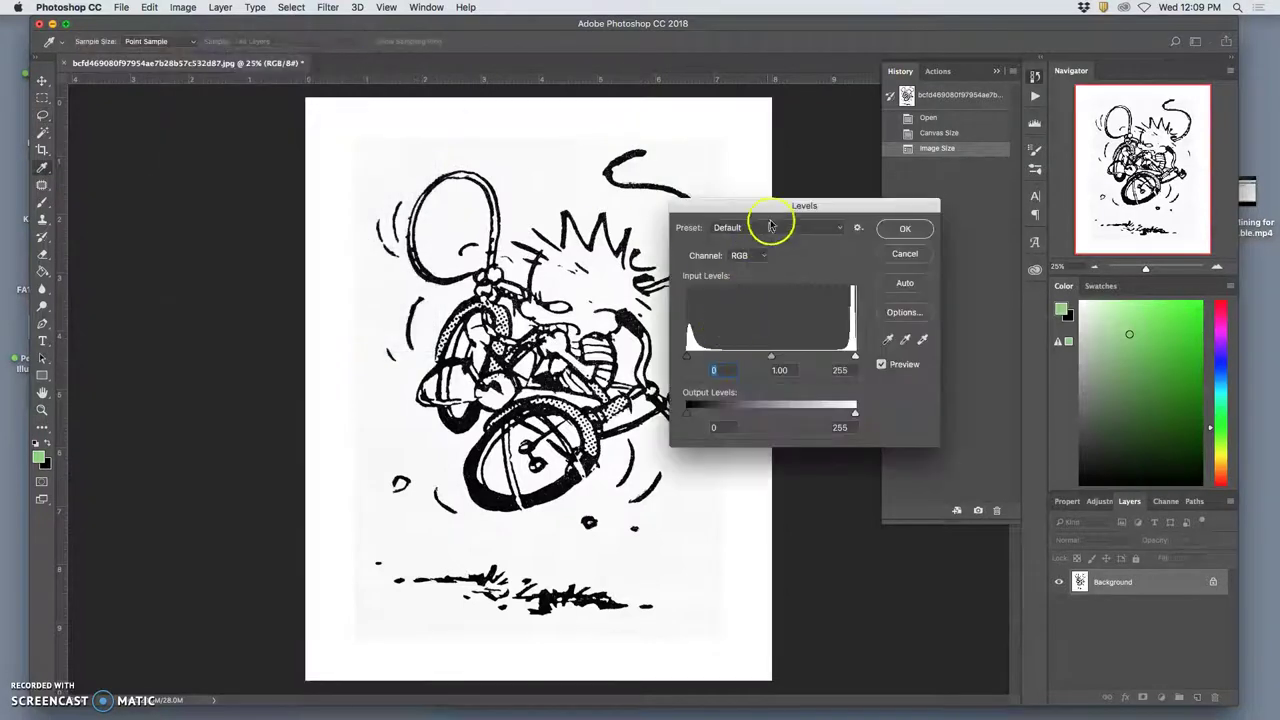
drag(760, 212, 857, 203)
drag(938, 349, 936, 347)
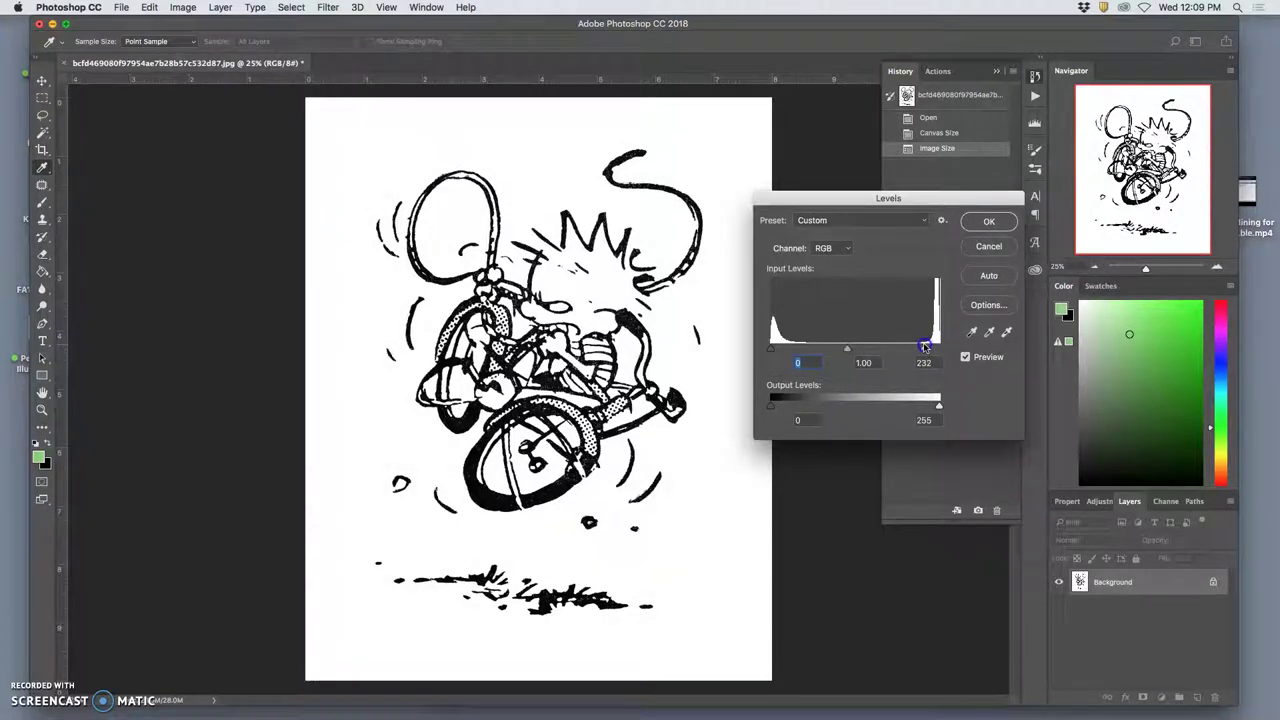
mouse_move(771, 348)
mouse_down()
mouse_move(828, 352)
mouse_move(771, 348)
mouse_up()
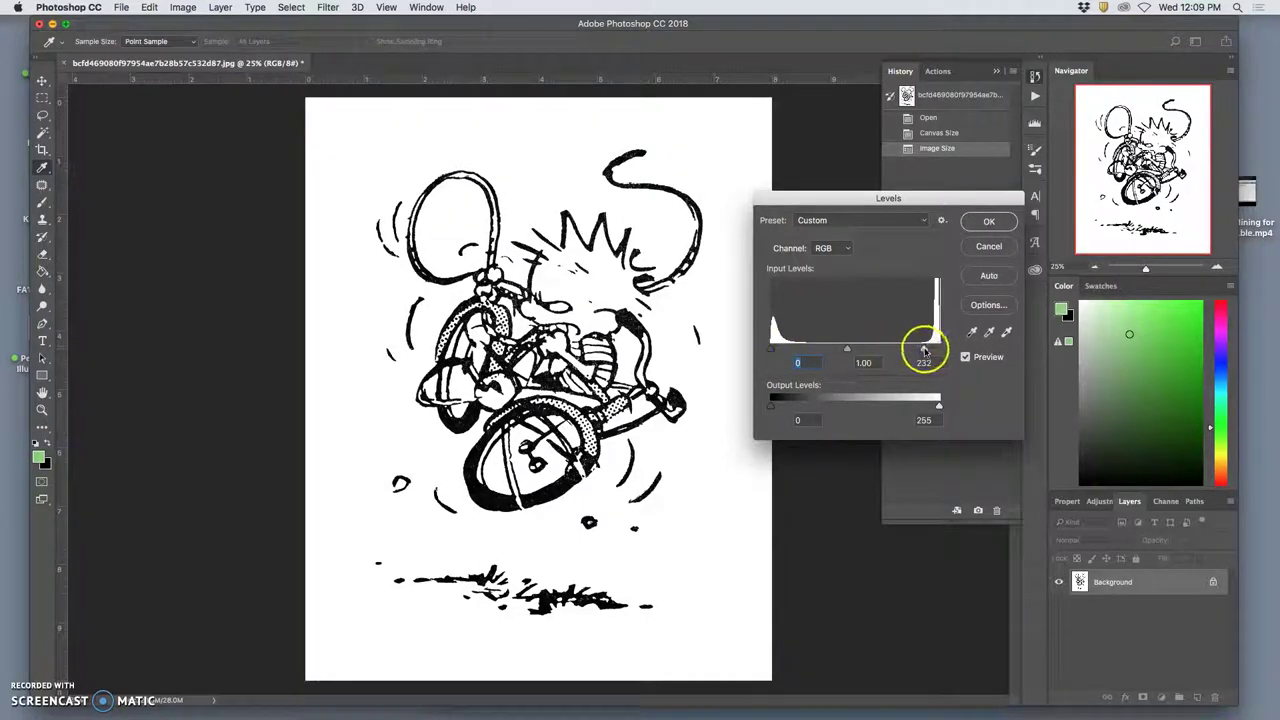
mouse_move(938, 350)
mouse_down()
mouse_move(950, 349)
mouse_move(898, 346)
mouse_move(925, 344)
mouse_up()
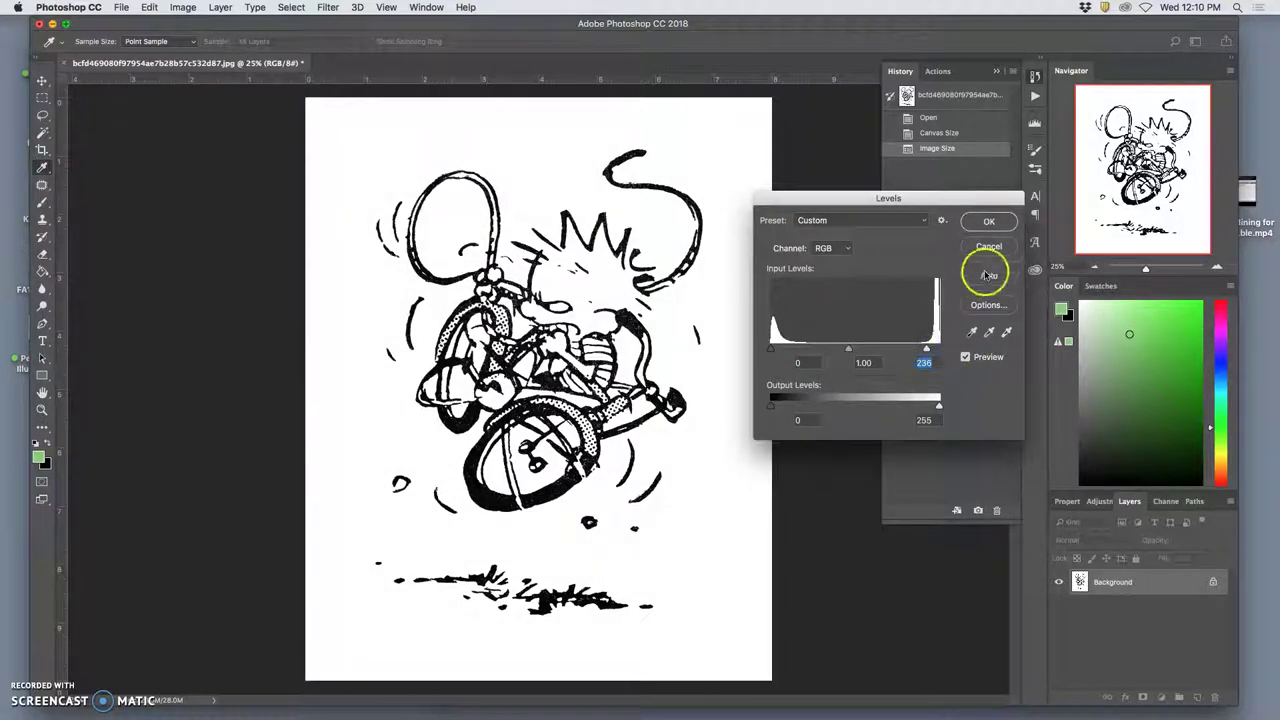
click(989, 221)
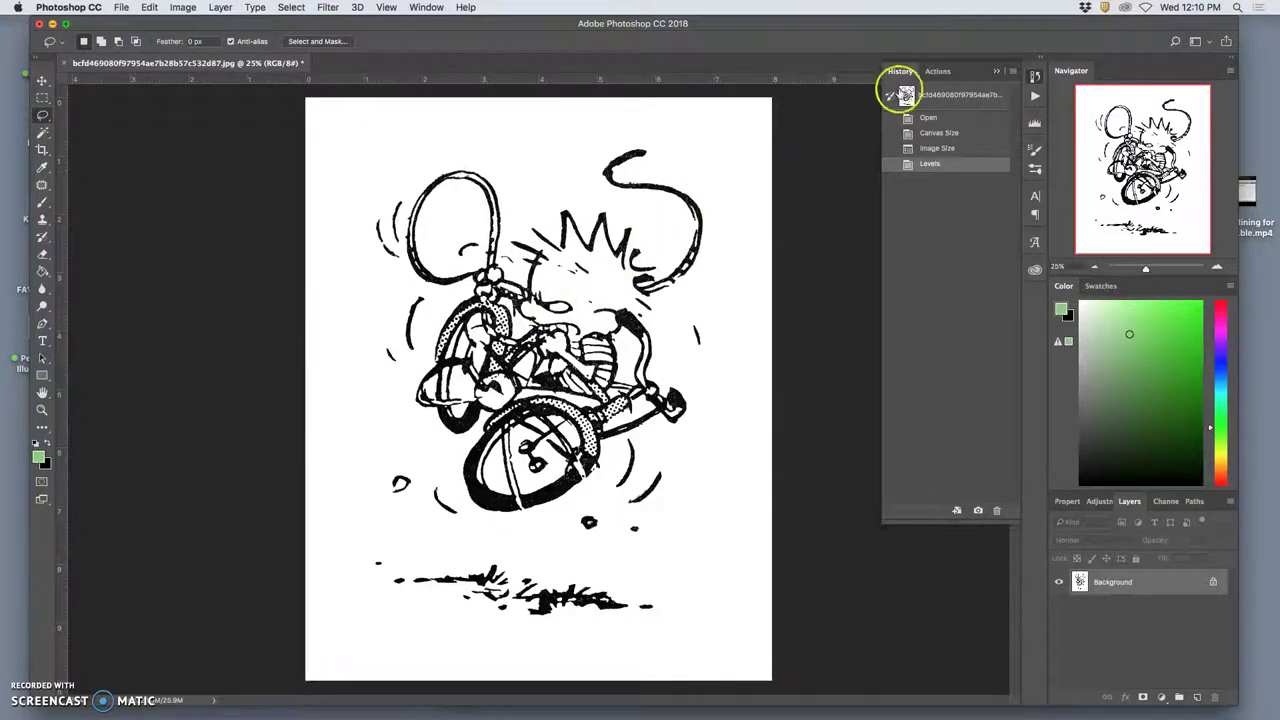
mouse_move(866, 25)
mouse_down()
mouse_move(856, 117)
mouse_move(848, 17)
mouse_up()
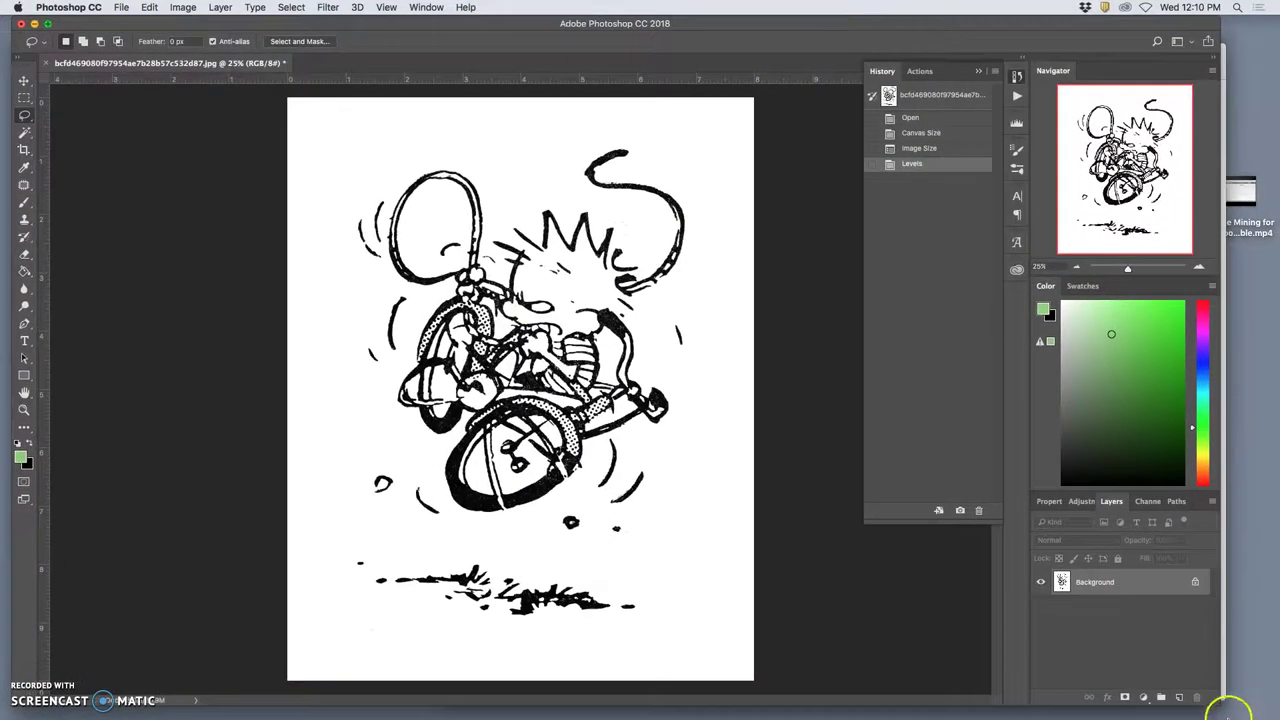
- Narrow the Photoshop window and drag the second reference drawing from Finder onto the canvas
drag(1226, 714, 1034, 714)
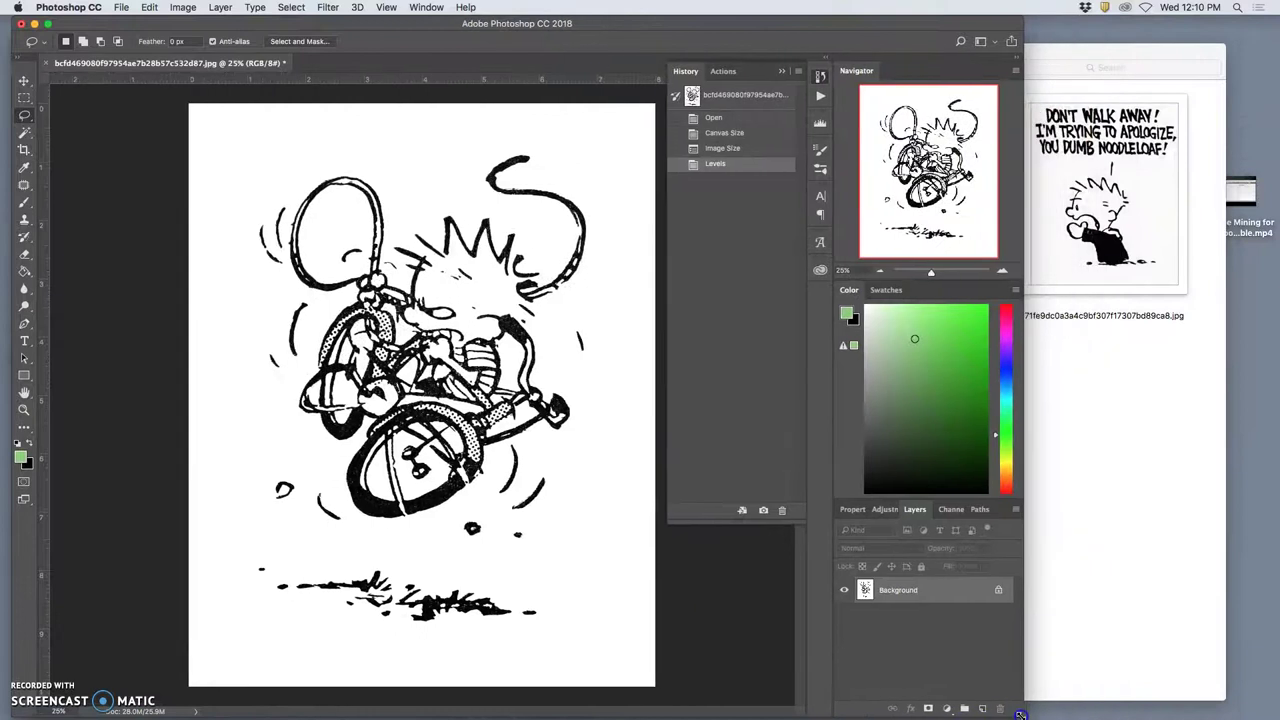
click(1137, 540)
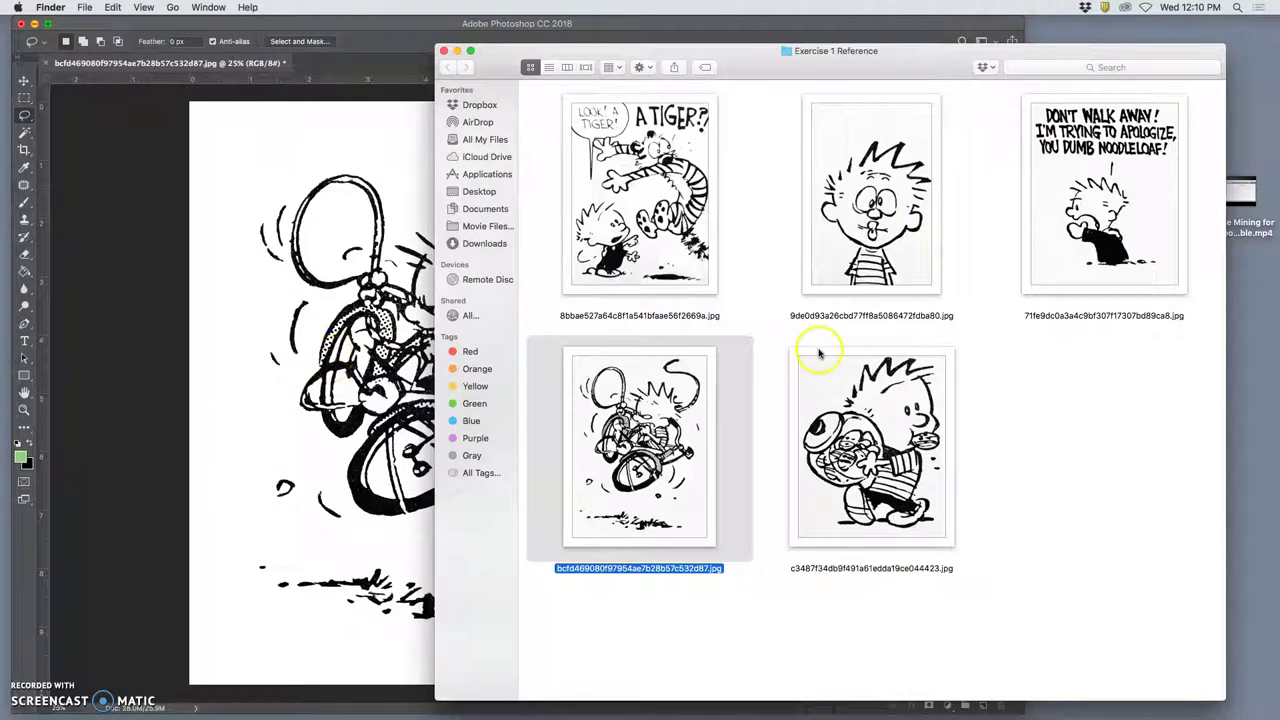
drag(898, 410, 355, 334)
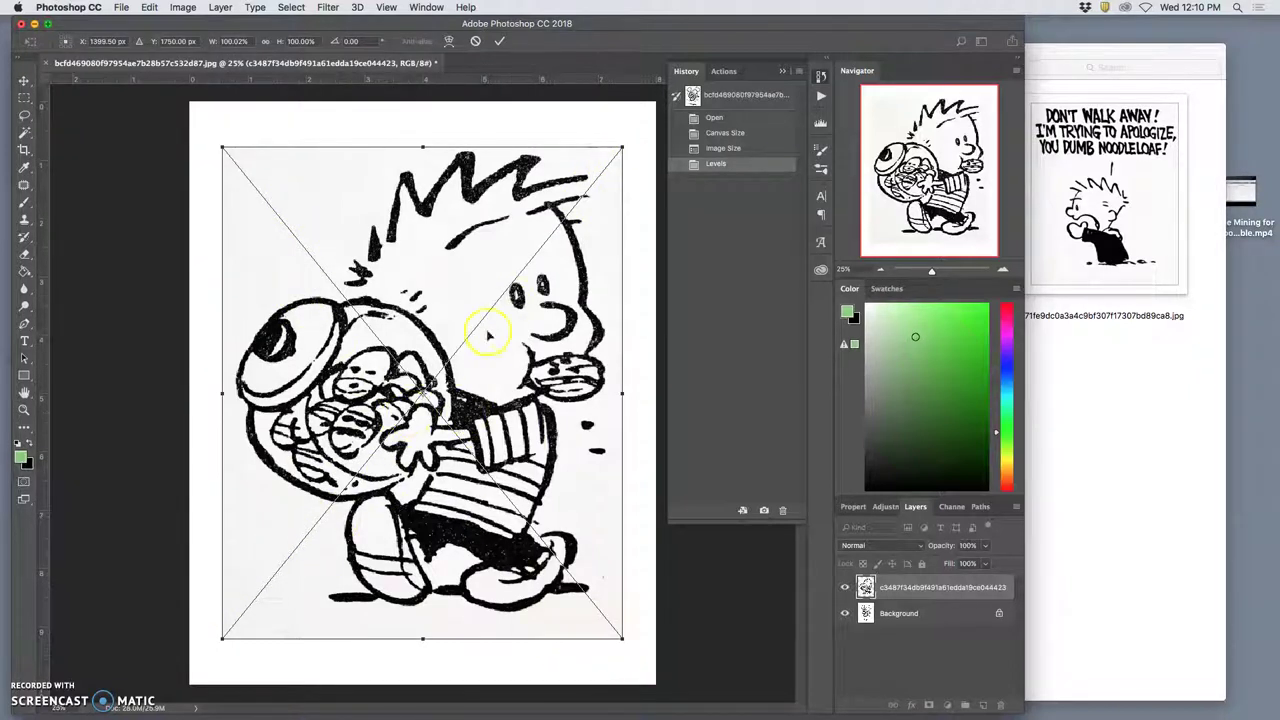
- Enlarge the placed drawing to cover the canvas, rotate it about -149°, and commit
drag(622, 146, 563, 280)
drag(608, 371, 105, 363)
mouse_move(225, 365)
mouse_down()
mouse_move(546, 352)
mouse_move(506, 356)
mouse_up()
drag(540, 624, 717, 591)
drag(555, 493, 427, 513)
drag(604, 186, 487, 131)
click(560, 288)
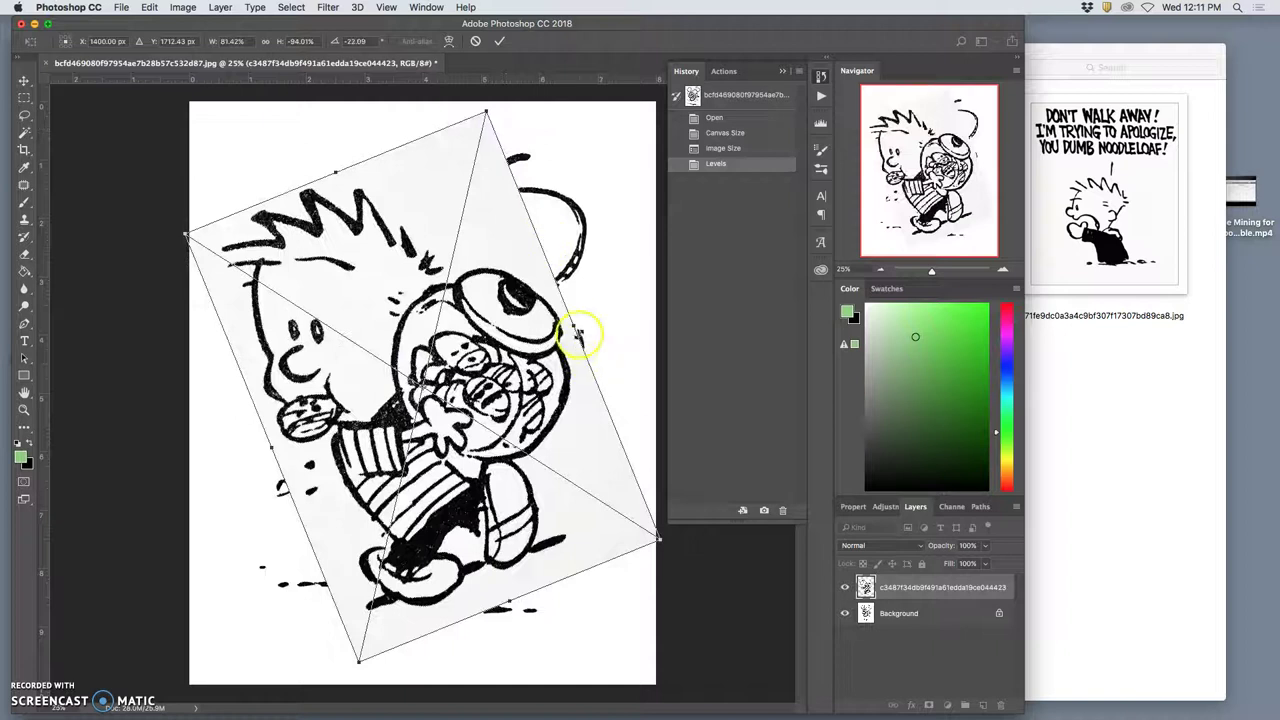
drag(577, 333, 606, 312)
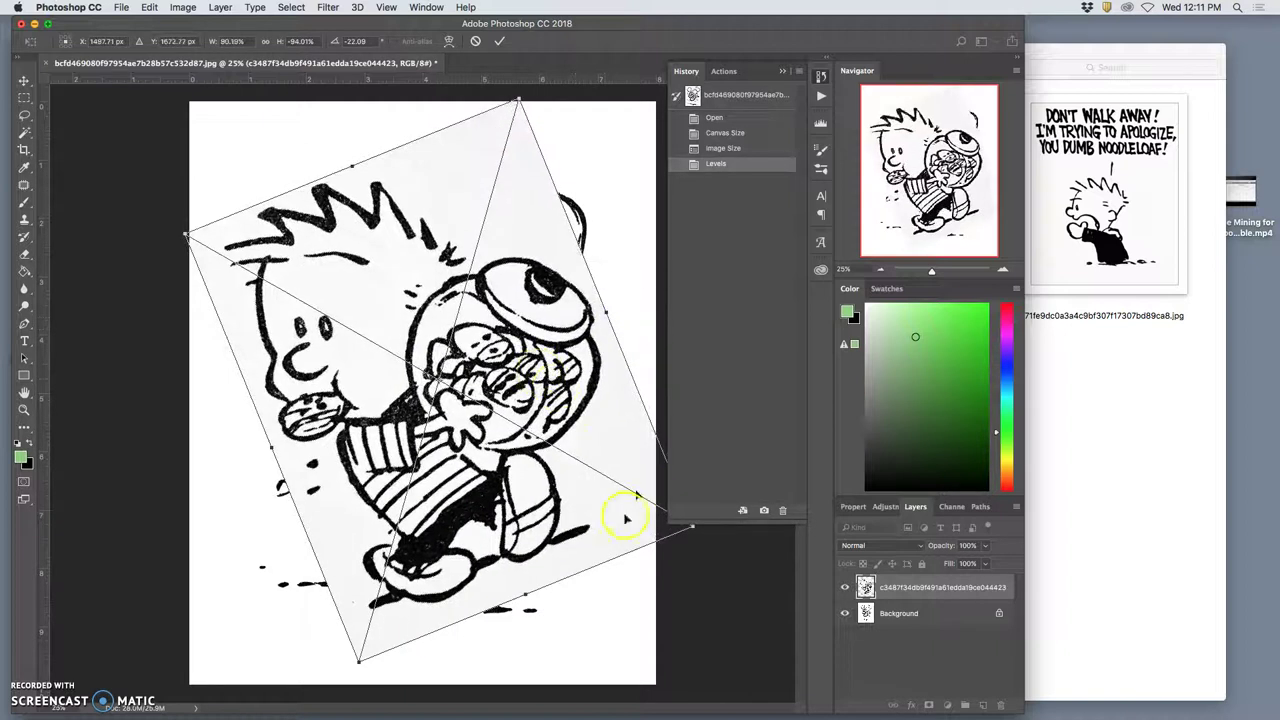
drag(371, 666, 539, 302)
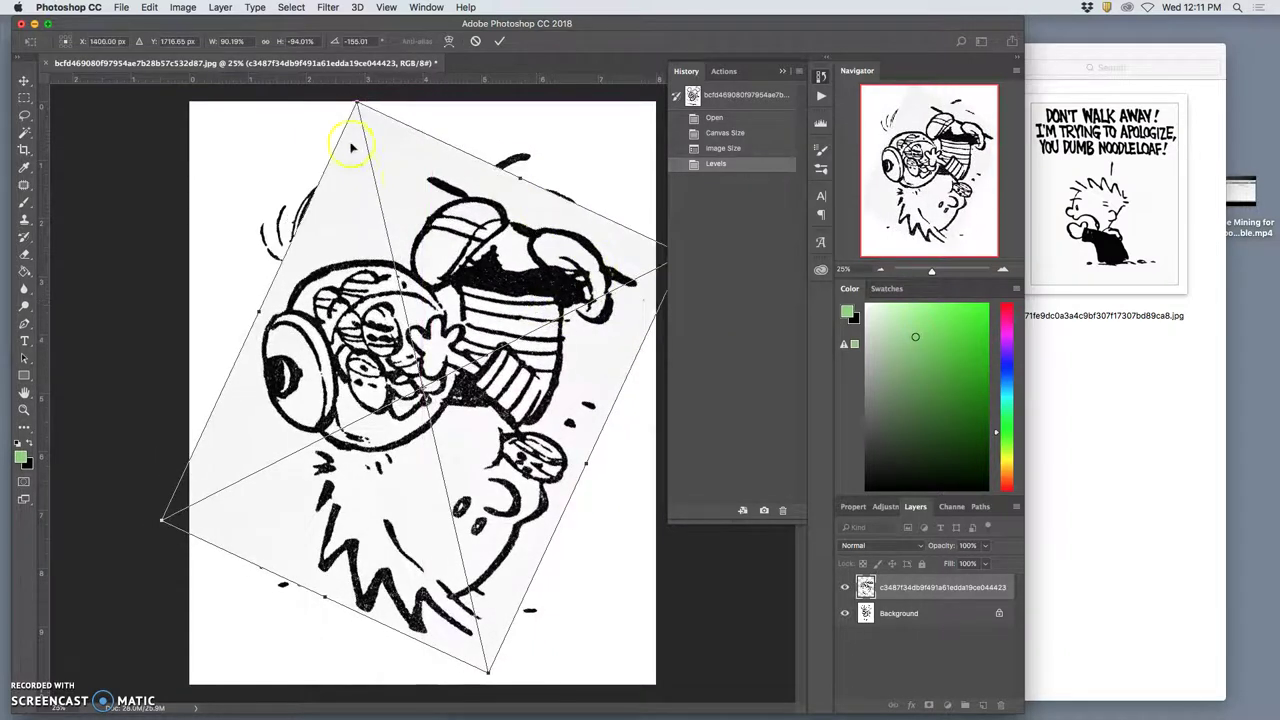
drag(328, 117, 357, 112)
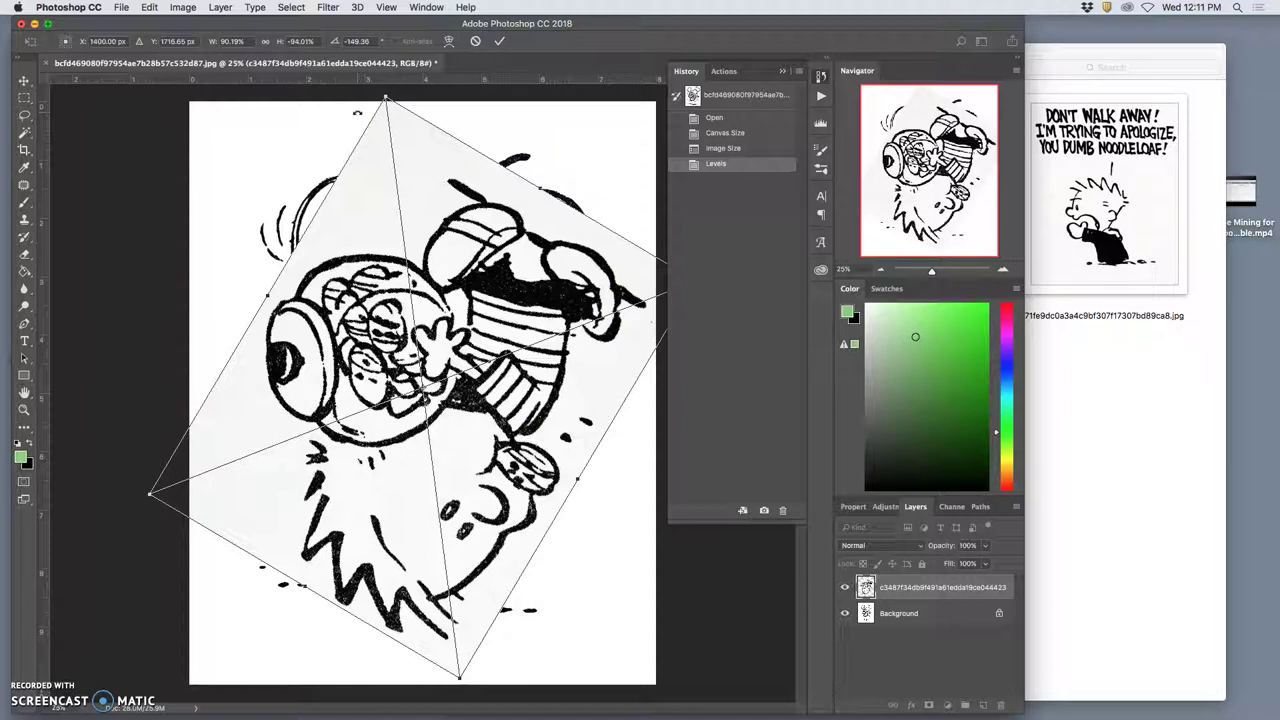
key(Return)
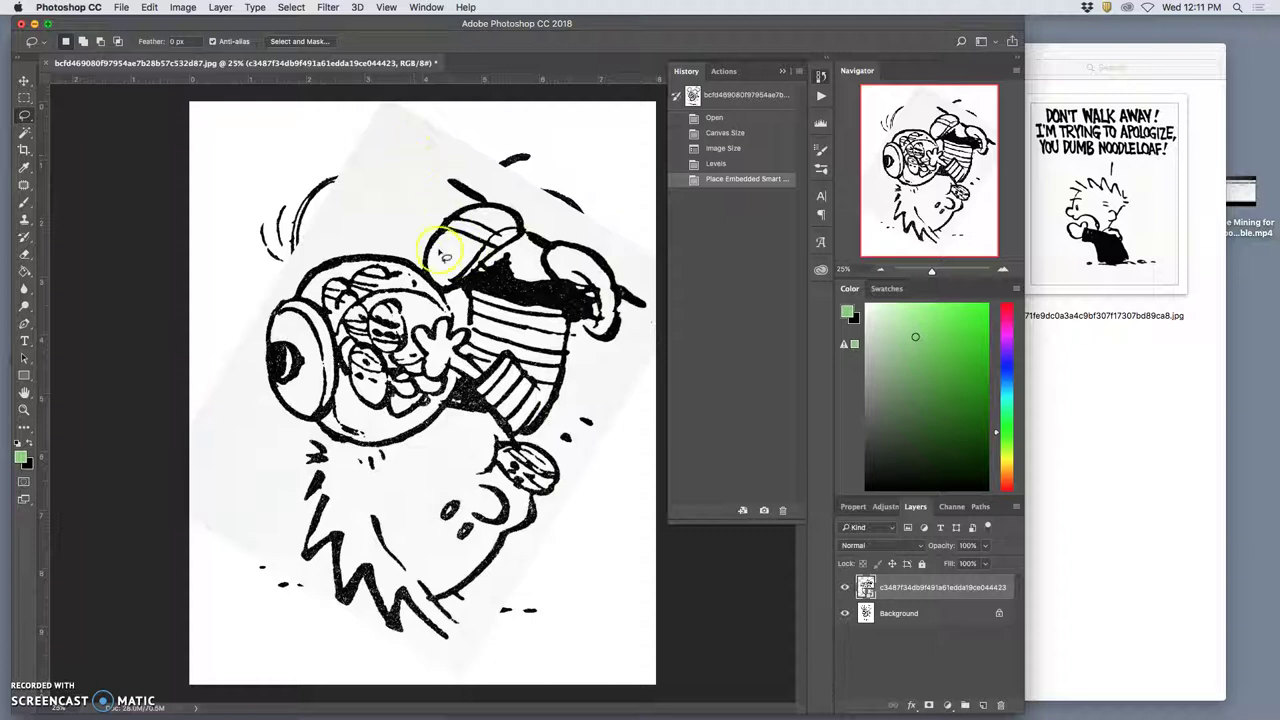
click(182, 8)
mouse_move(194, 47)
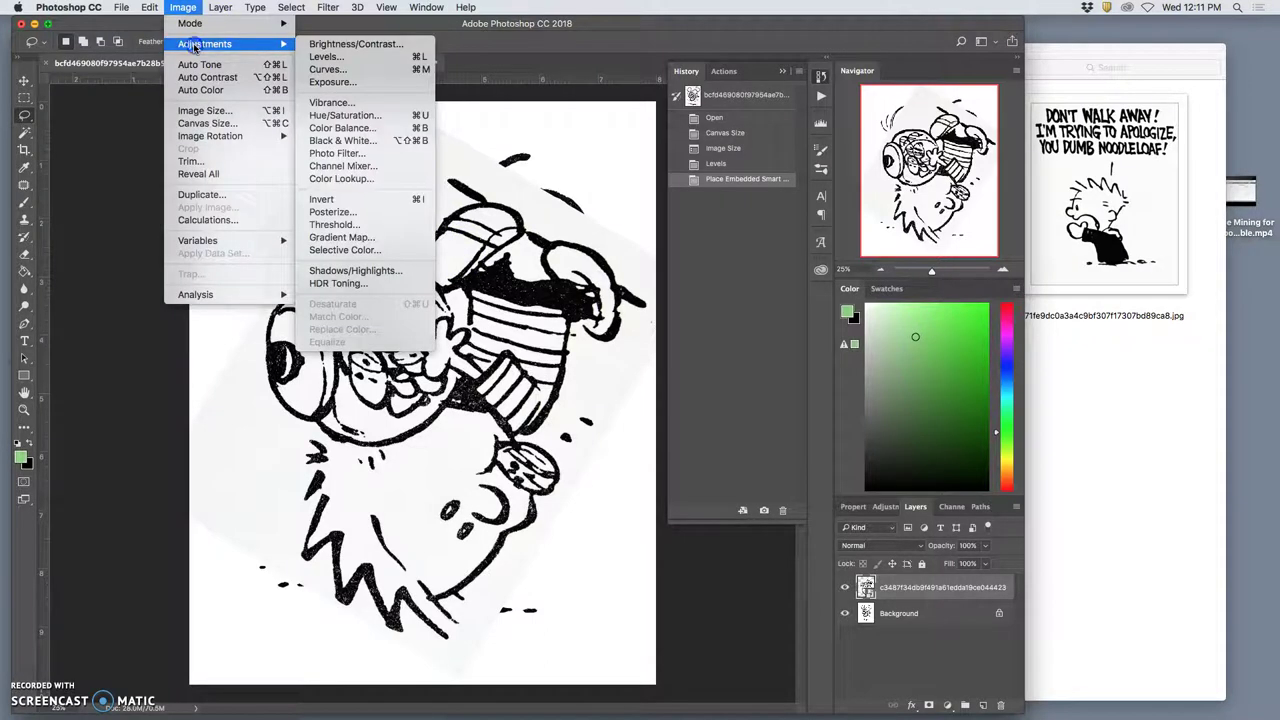
click(326, 57)
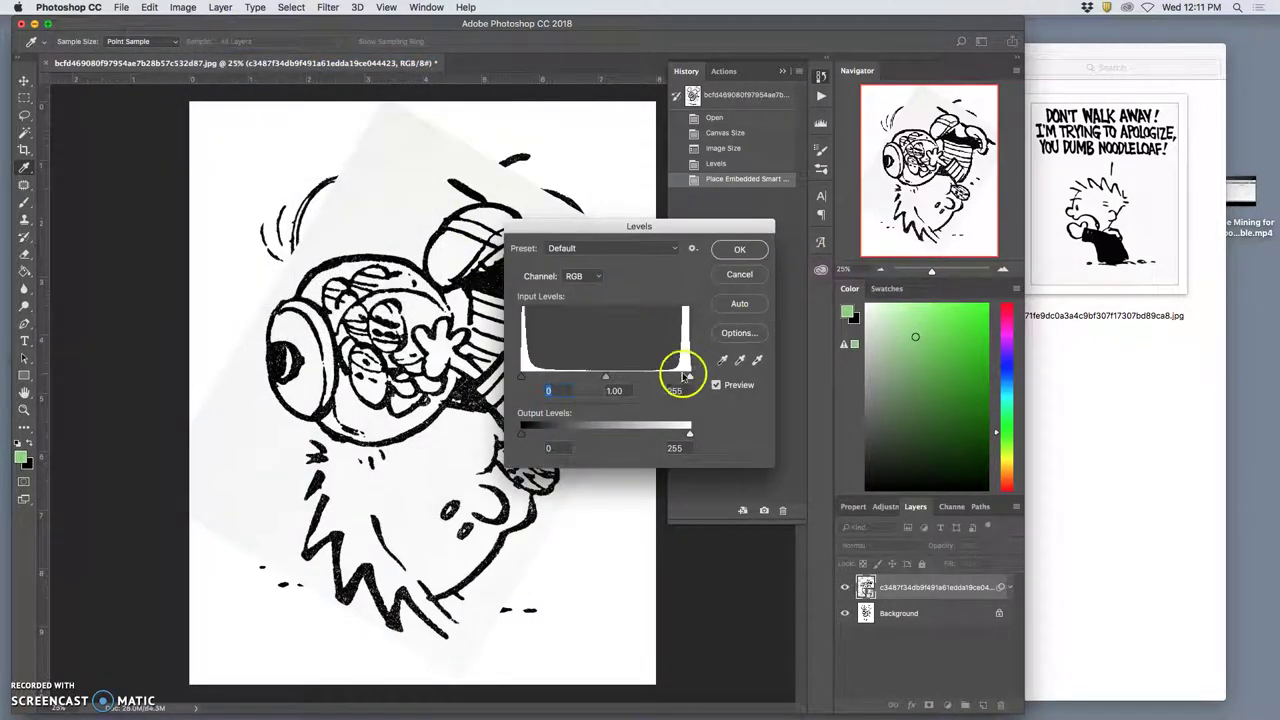
drag(686, 376, 636, 375)
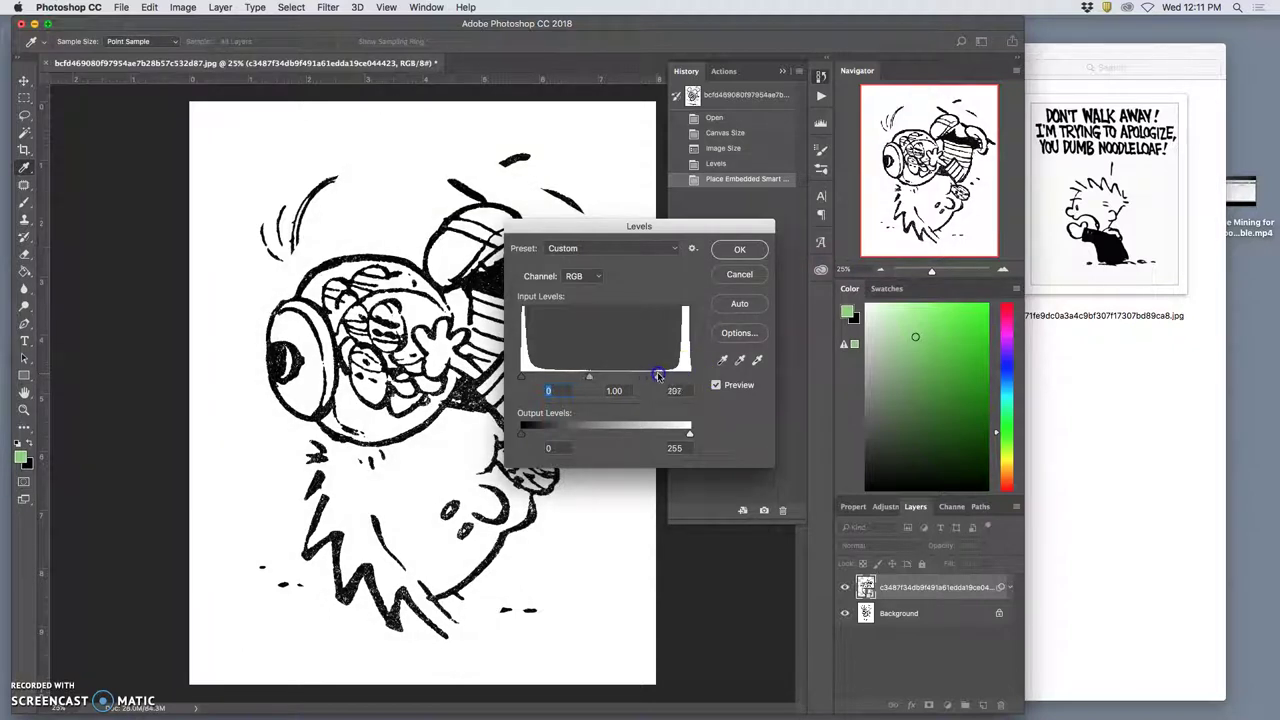
click(739, 250)
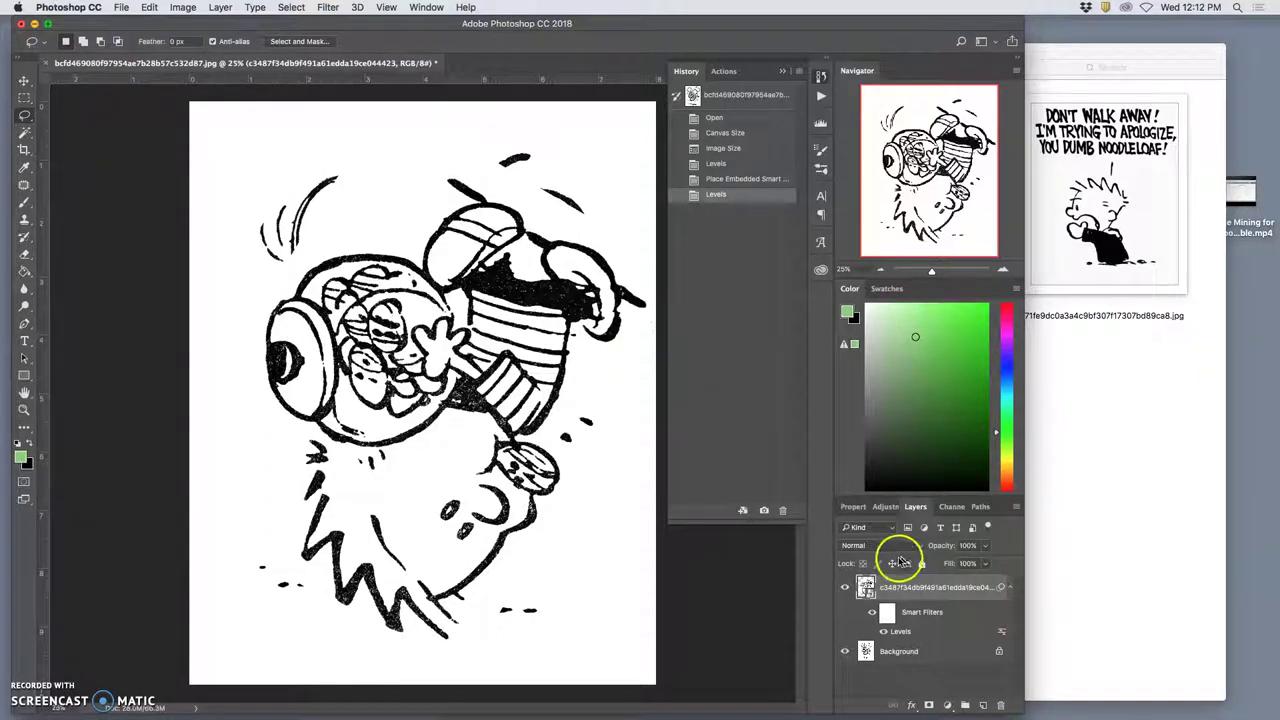
key(super+z)
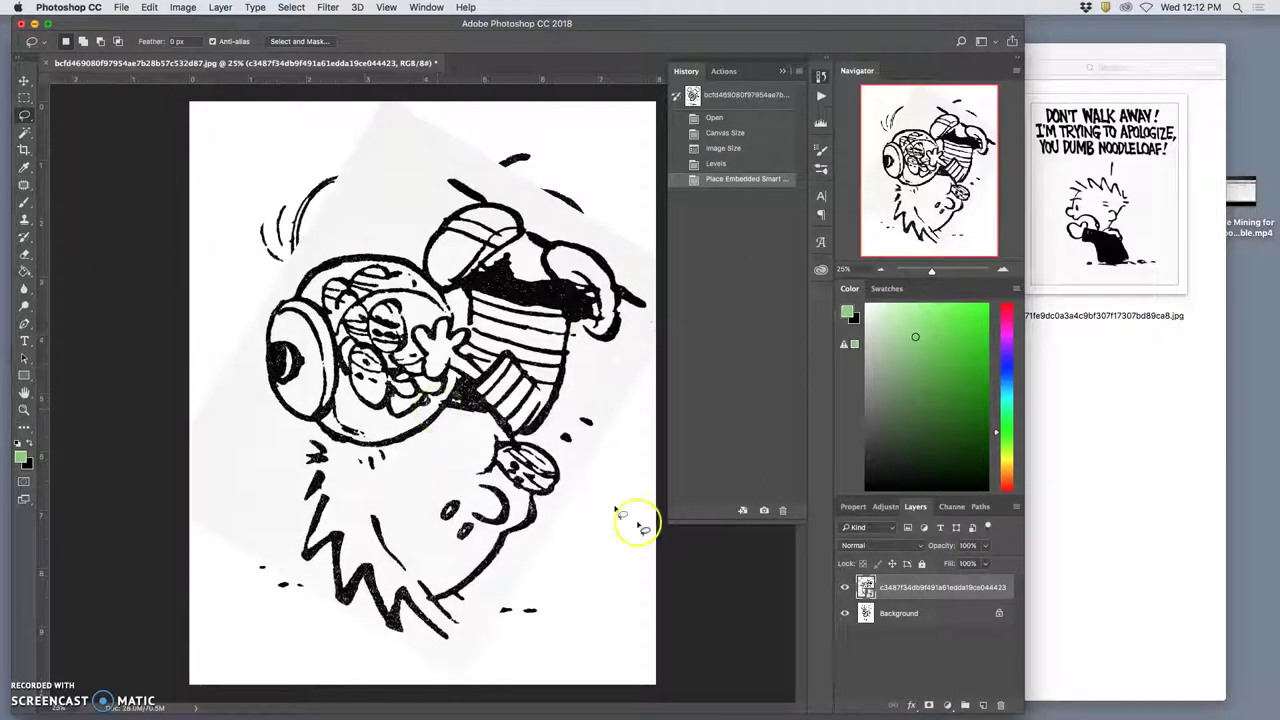
- Rasterize the placed drawing layer and set its Levels white input to 230
right_click(918, 585)
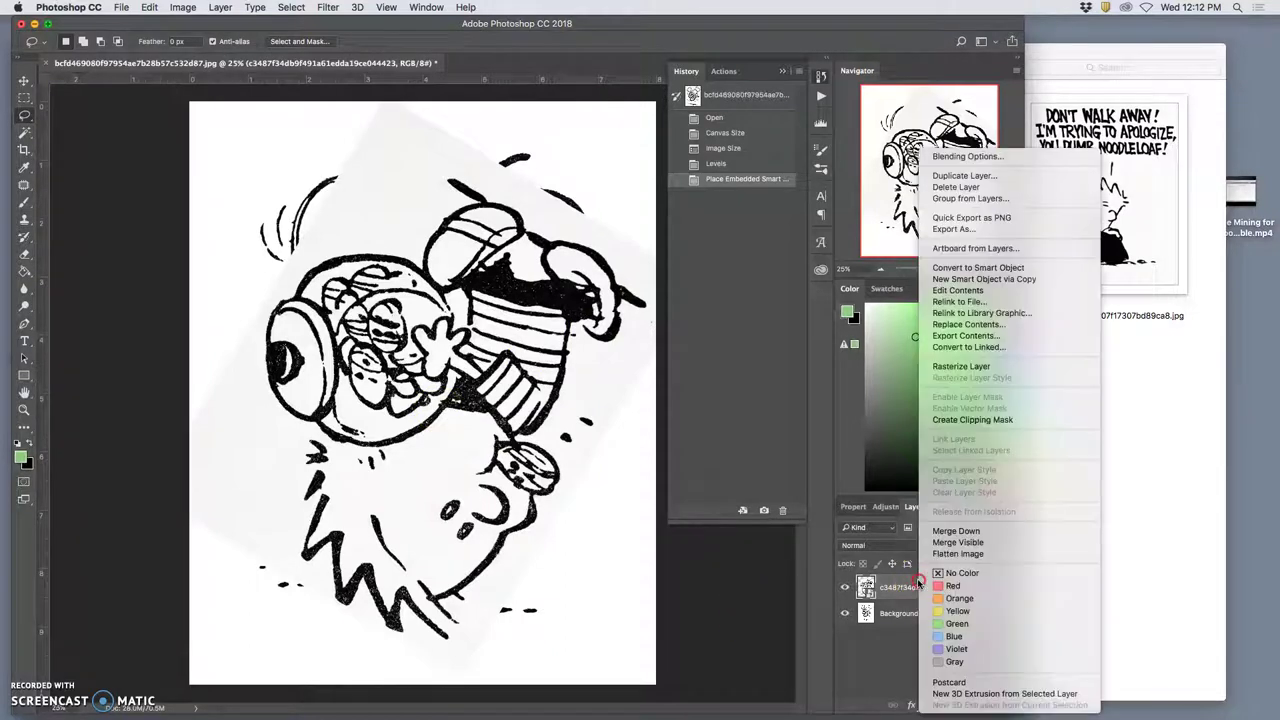
click(942, 367)
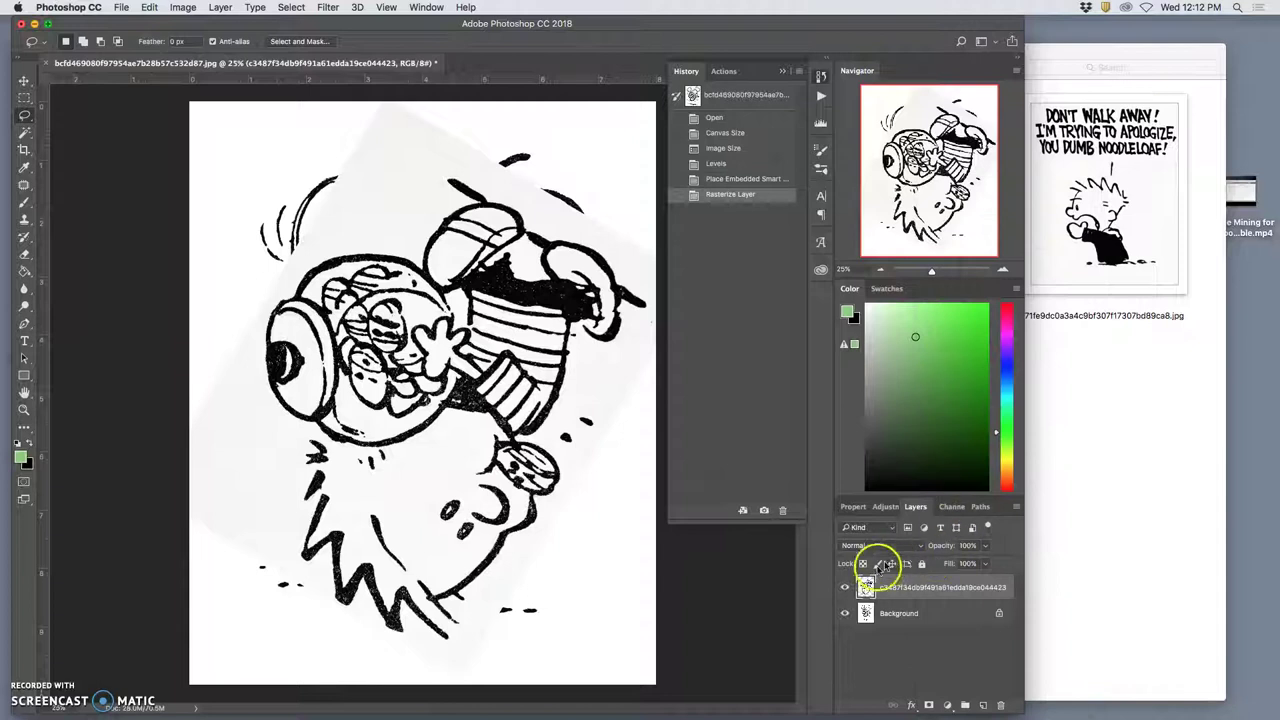
click(183, 7)
mouse_move(186, 44)
click(325, 58)
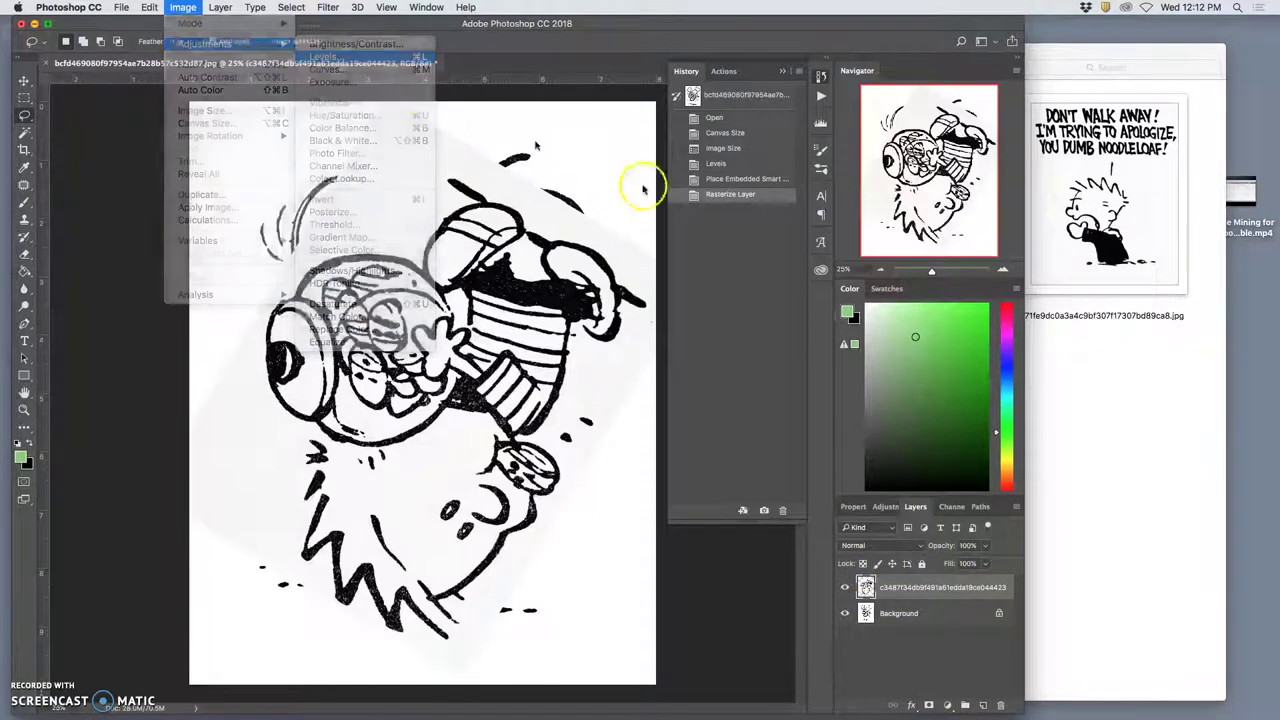
drag(938, 348, 923, 350)
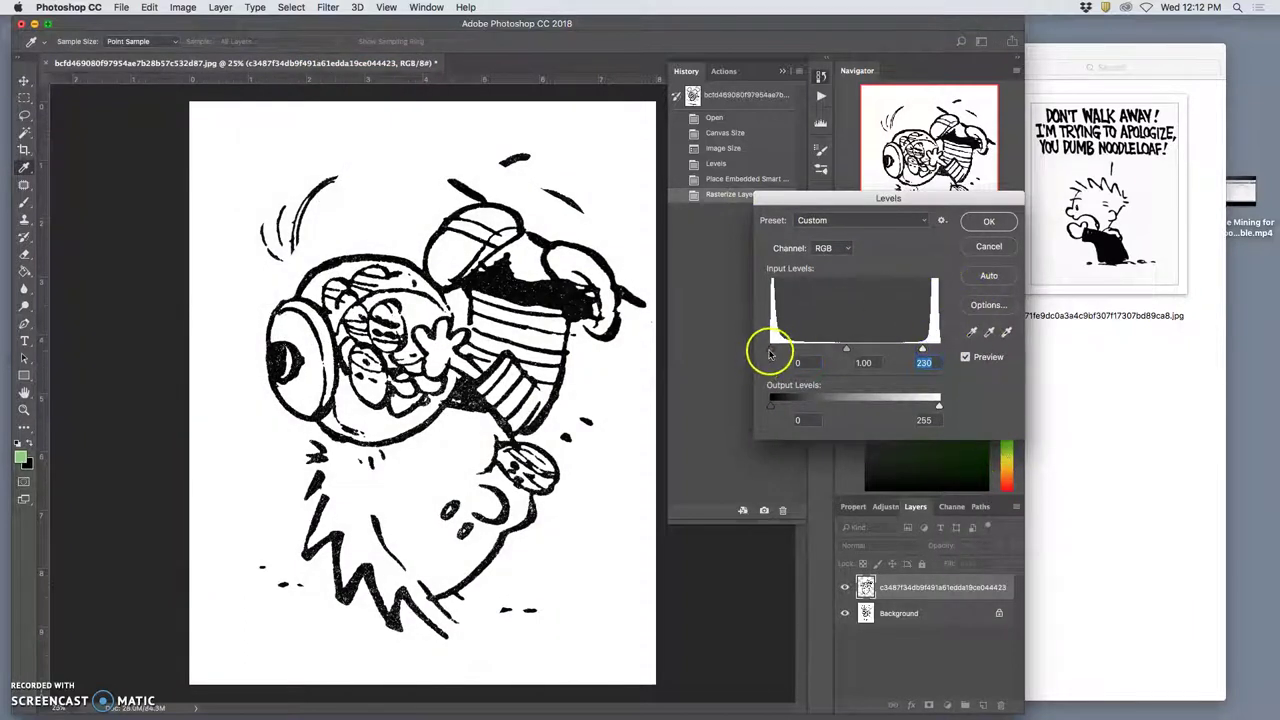
click(982, 222)
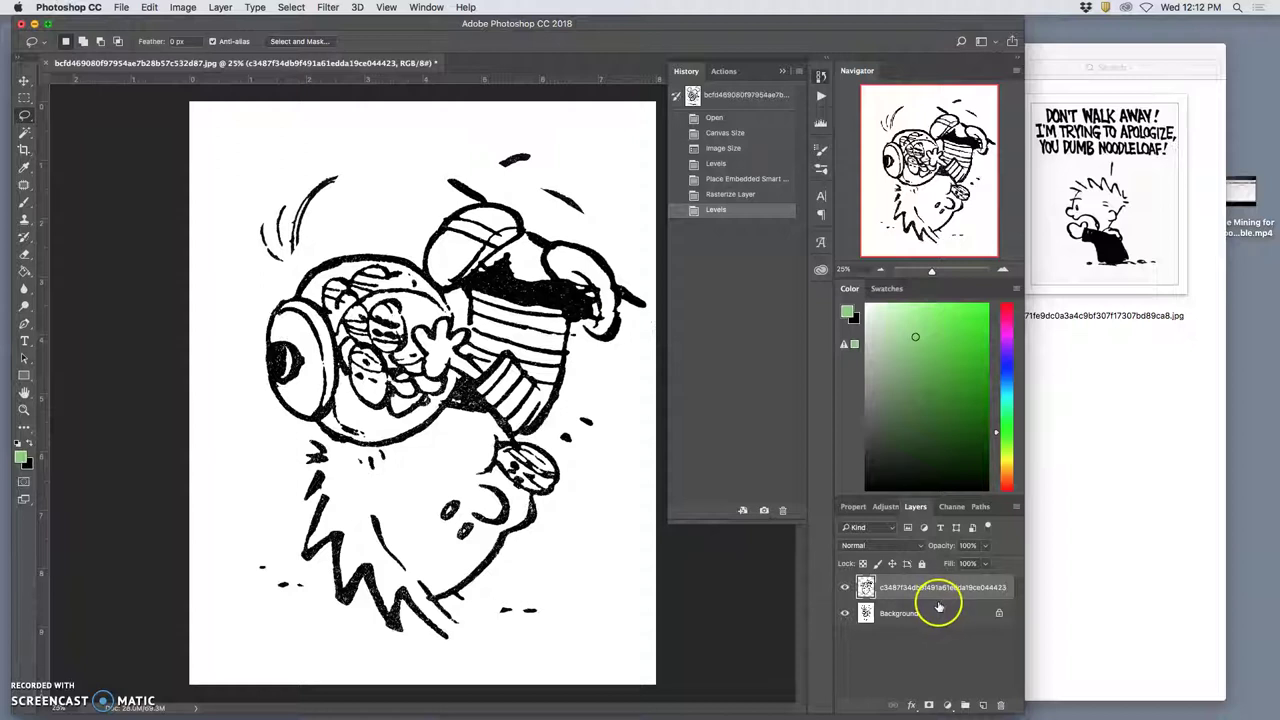
- Toggle the top drawing's visibility to compare it with the bicycle below
click(844, 588)
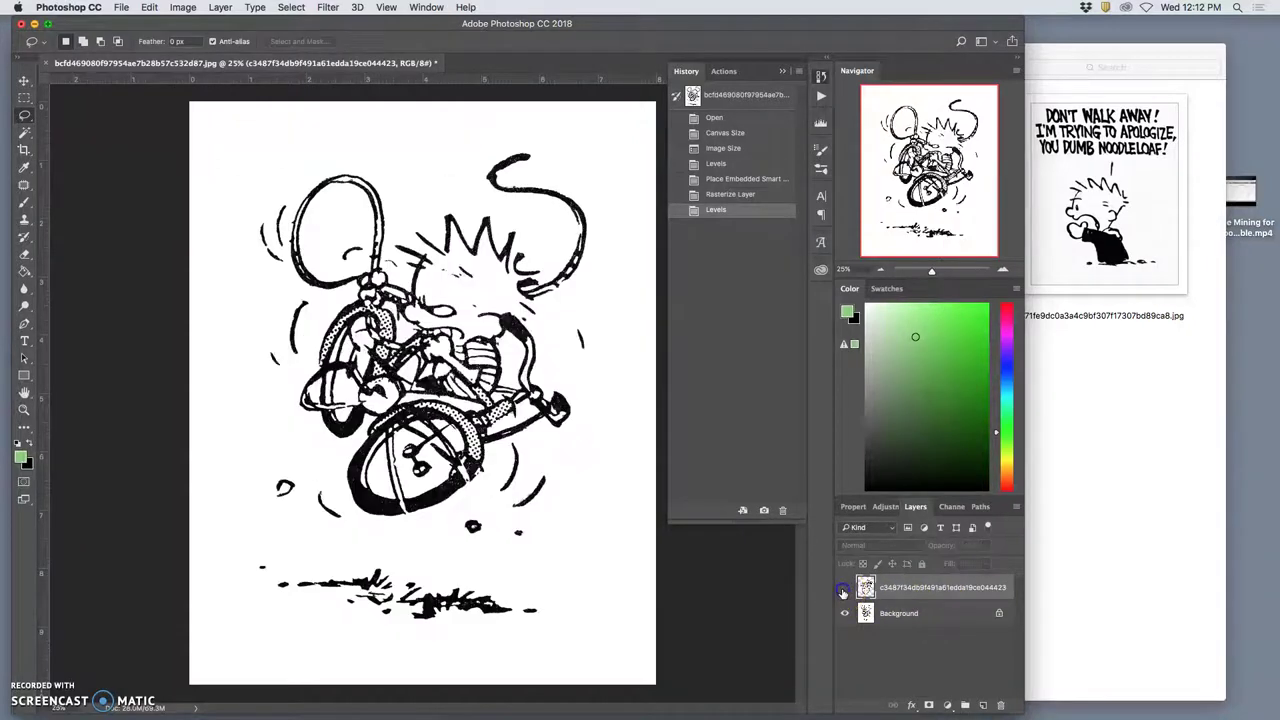
click(844, 588)
click(844, 588)
click(844, 588)
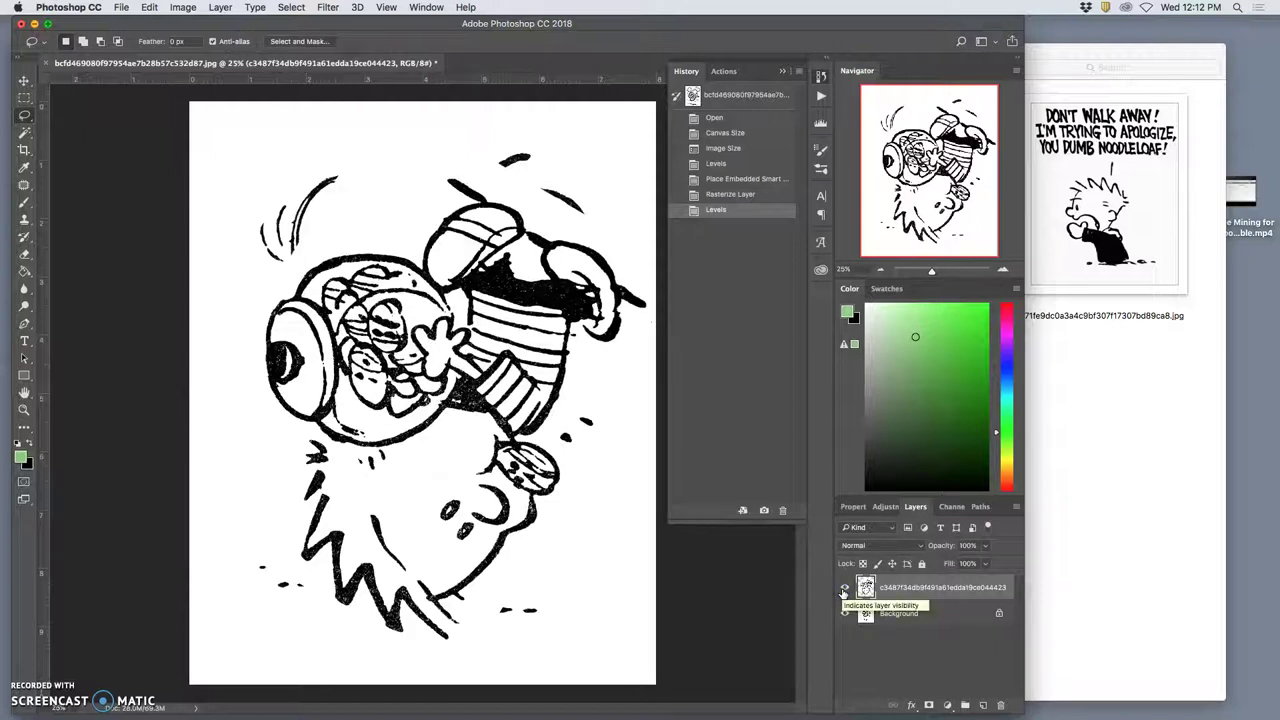
click(844, 588)
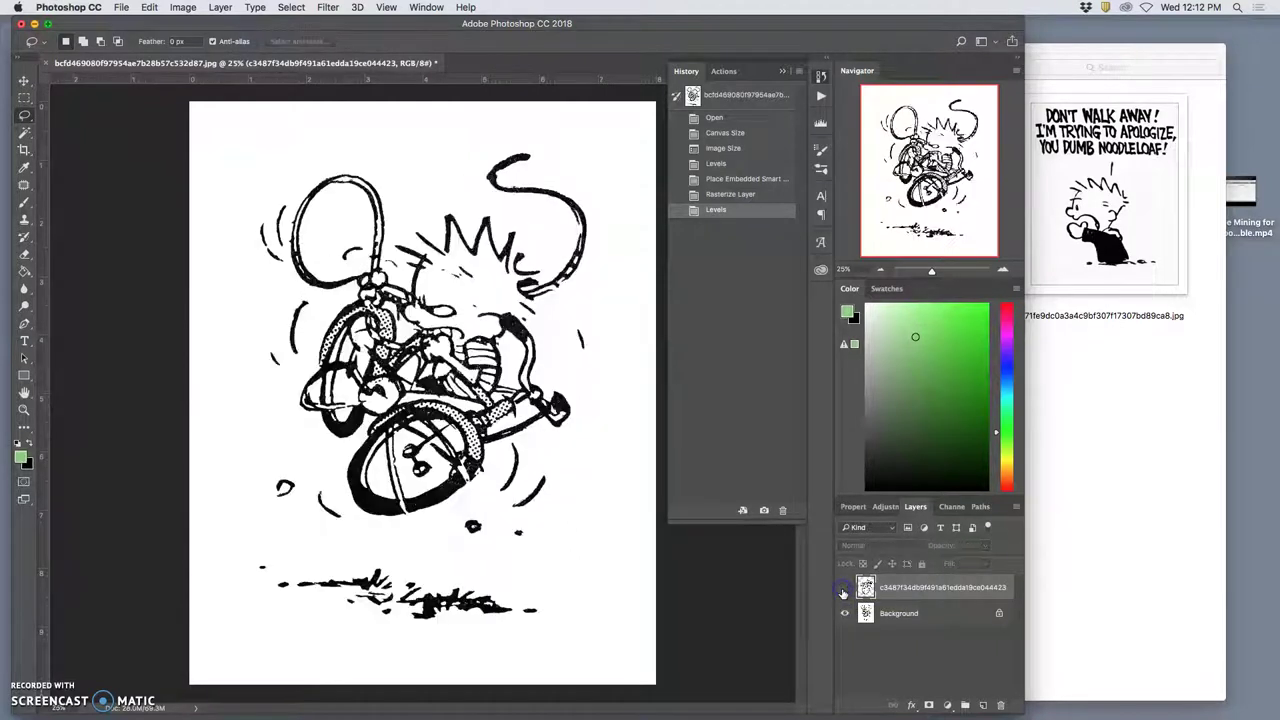
click(844, 588)
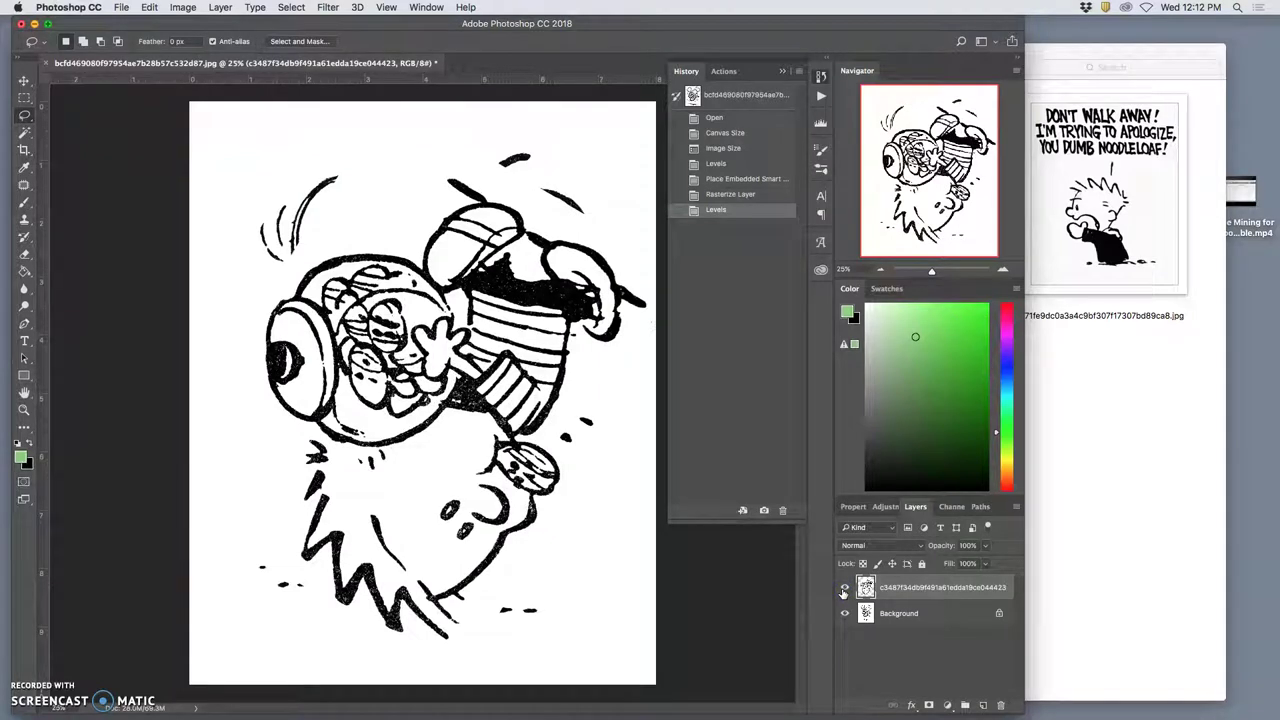
- Set the top drawing layer's blend mode to Multiply and check the result
click(919, 546)
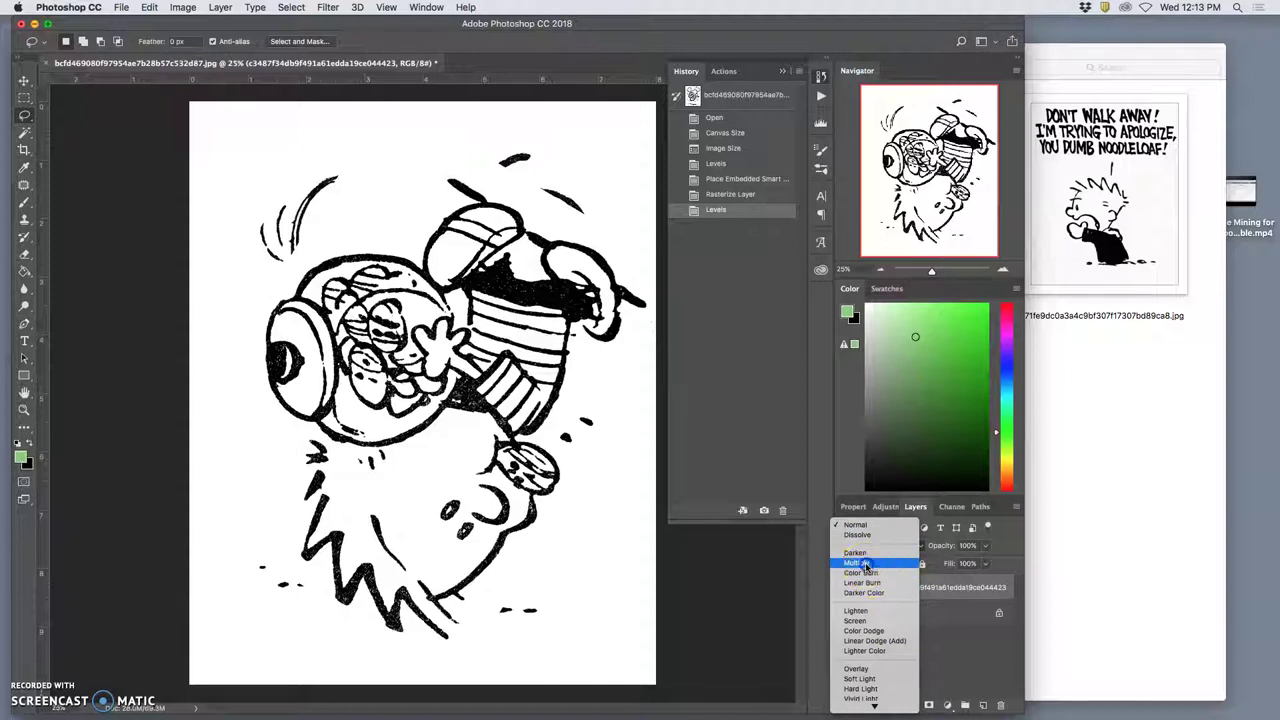
click(867, 580)
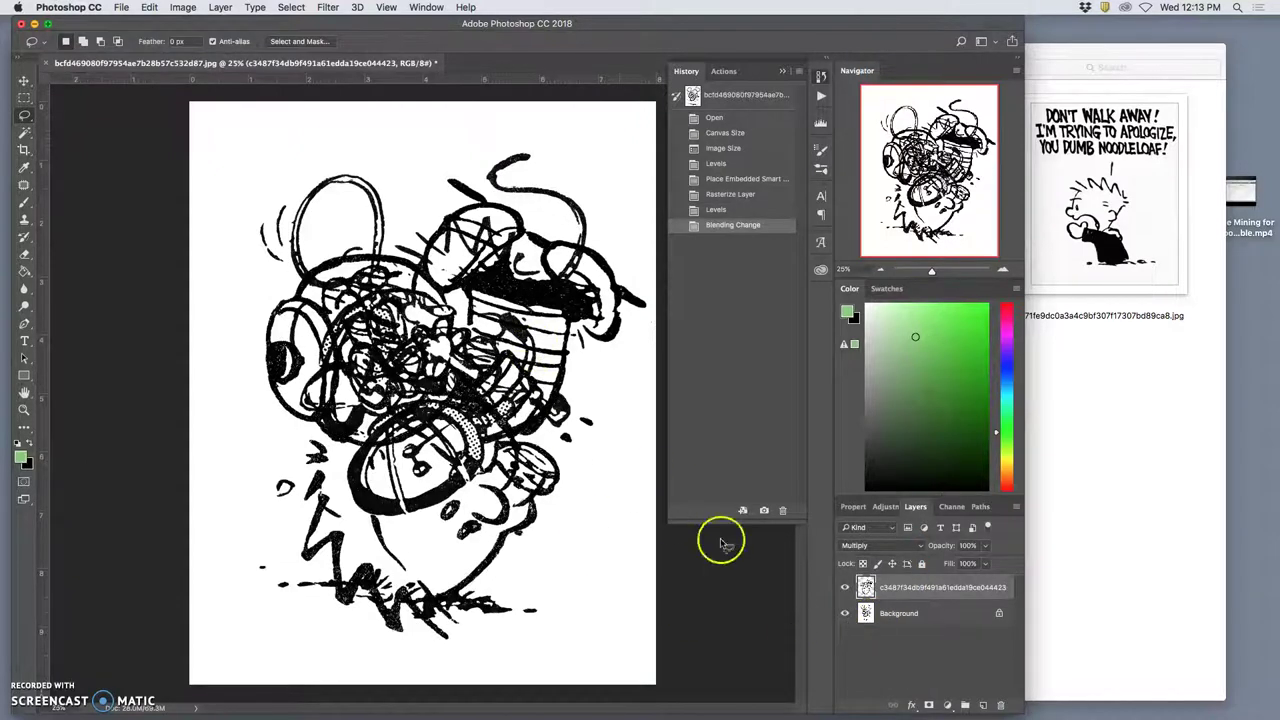
click(845, 588)
click(845, 588)
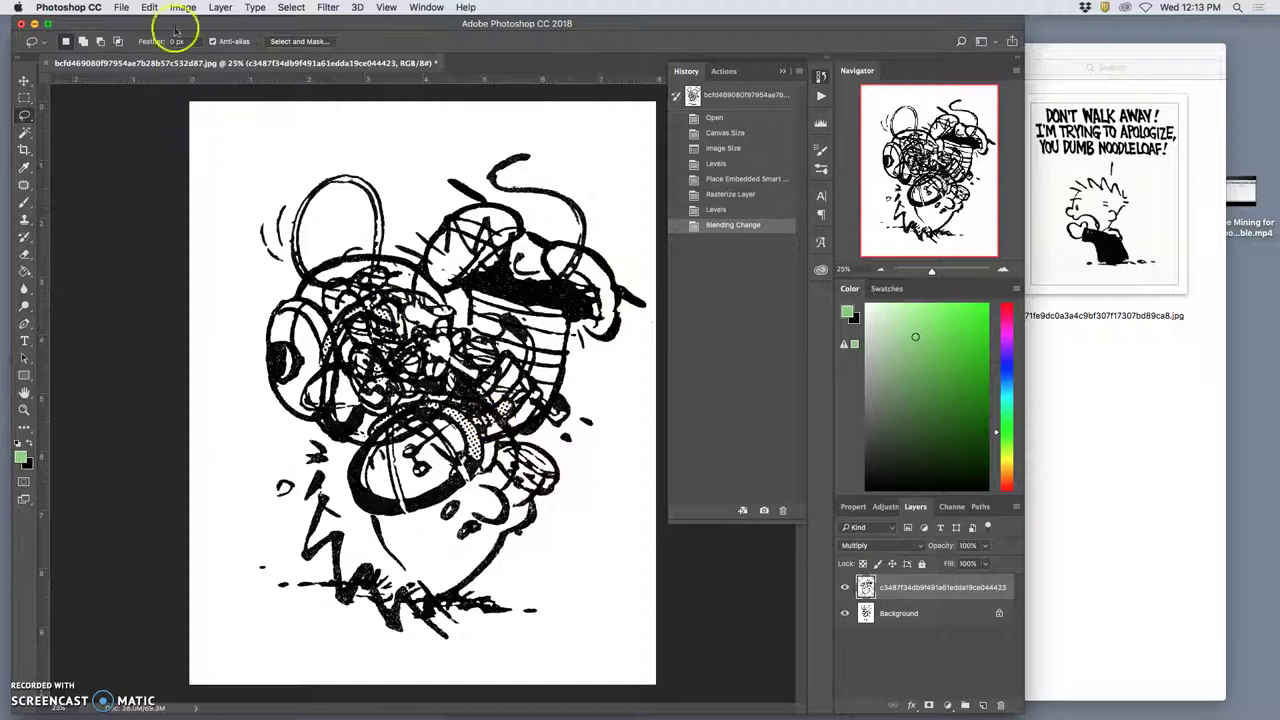
- Free Transform the Multiply drawing down to about 92.66% × 88.79% with a slight tilt
click(150, 7)
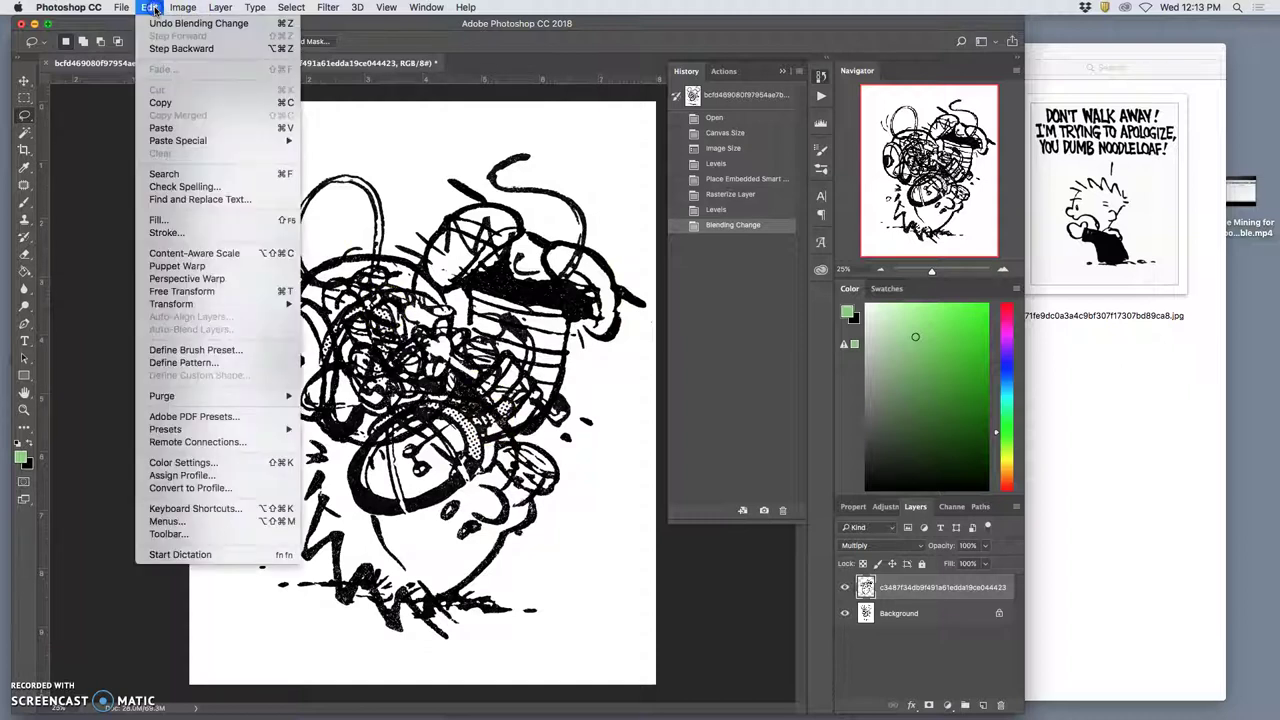
click(204, 291)
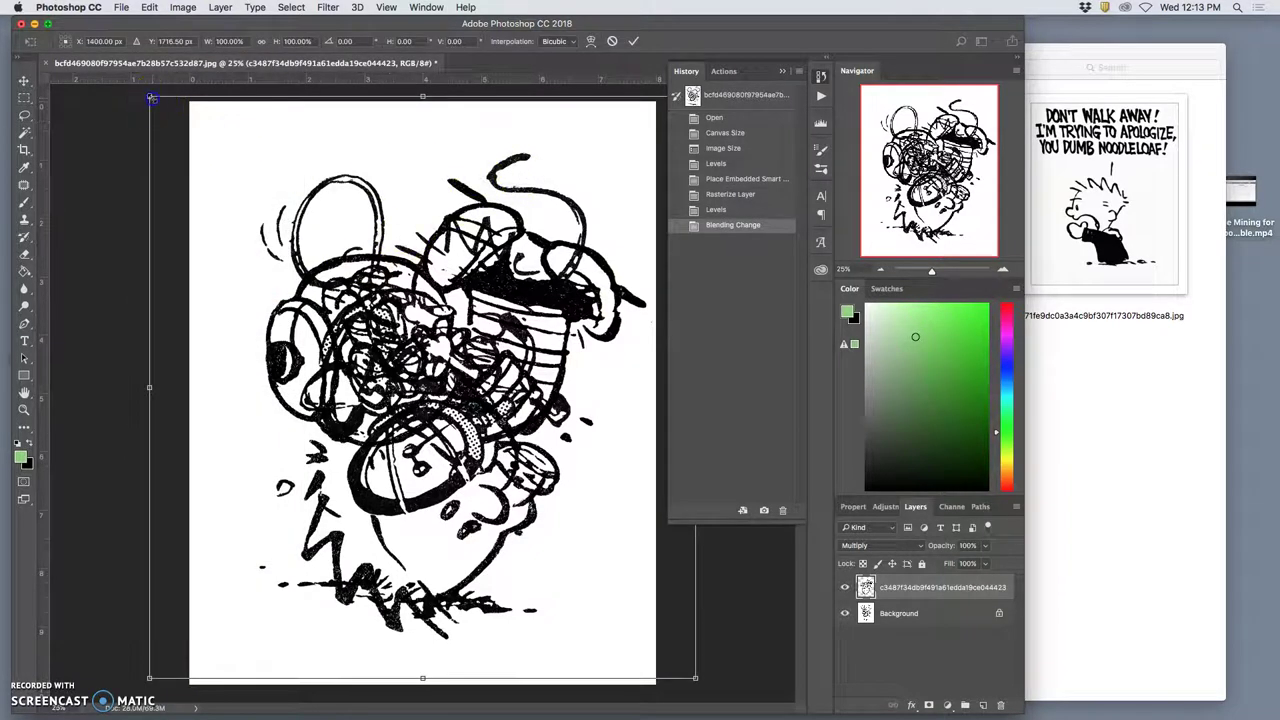
drag(151, 98, 319, 259)
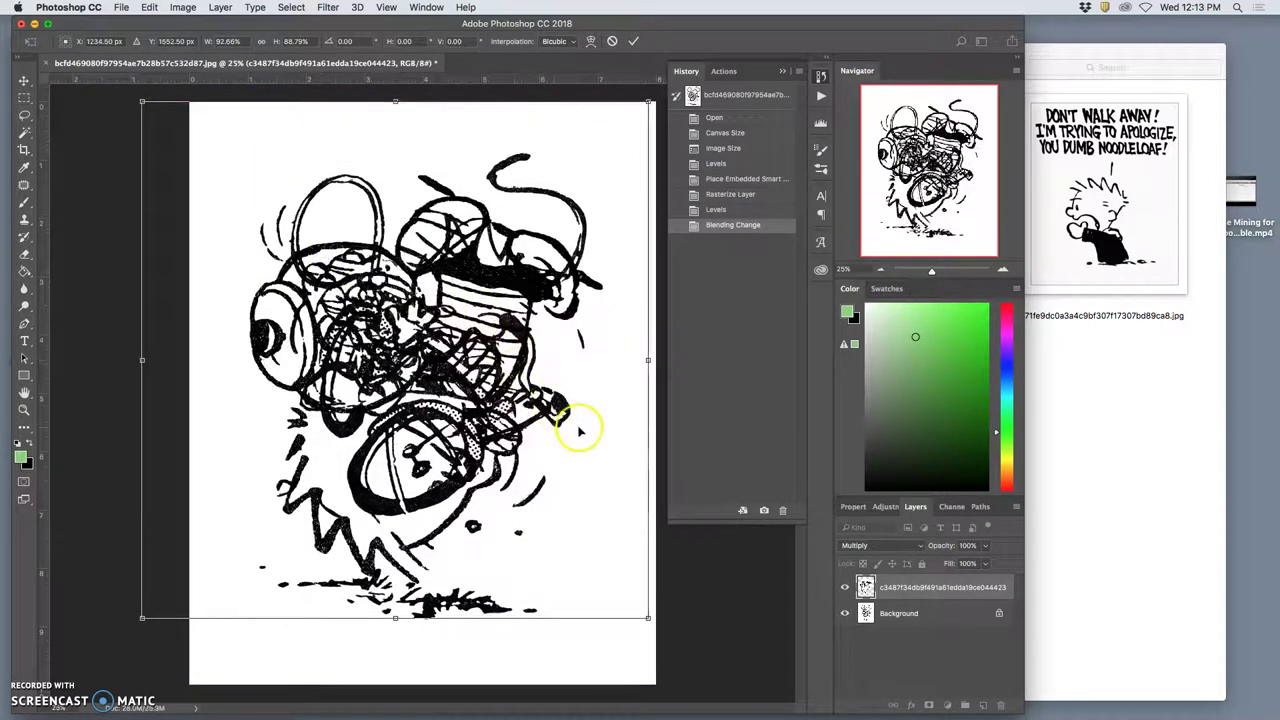
drag(689, 649, 635, 604)
key(Return)
key(l)
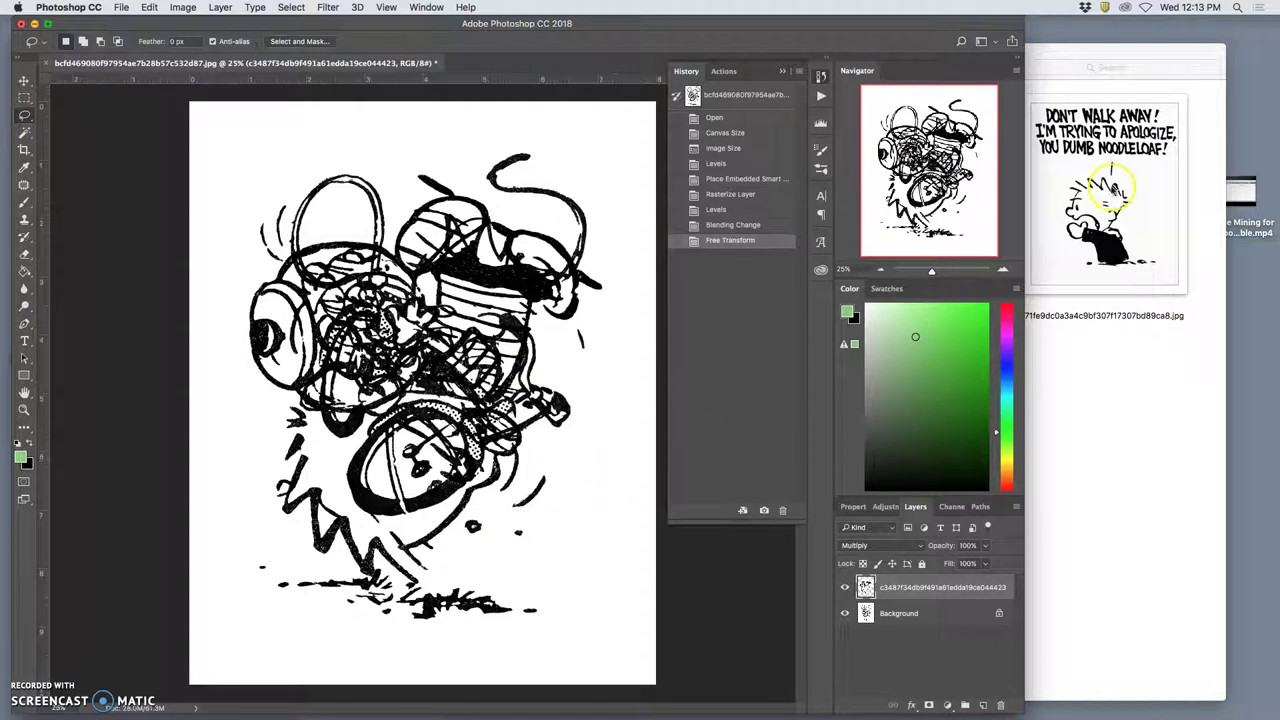
- Drag the A TIGER comic from the reference folder onto the canvas
click(1134, 397)
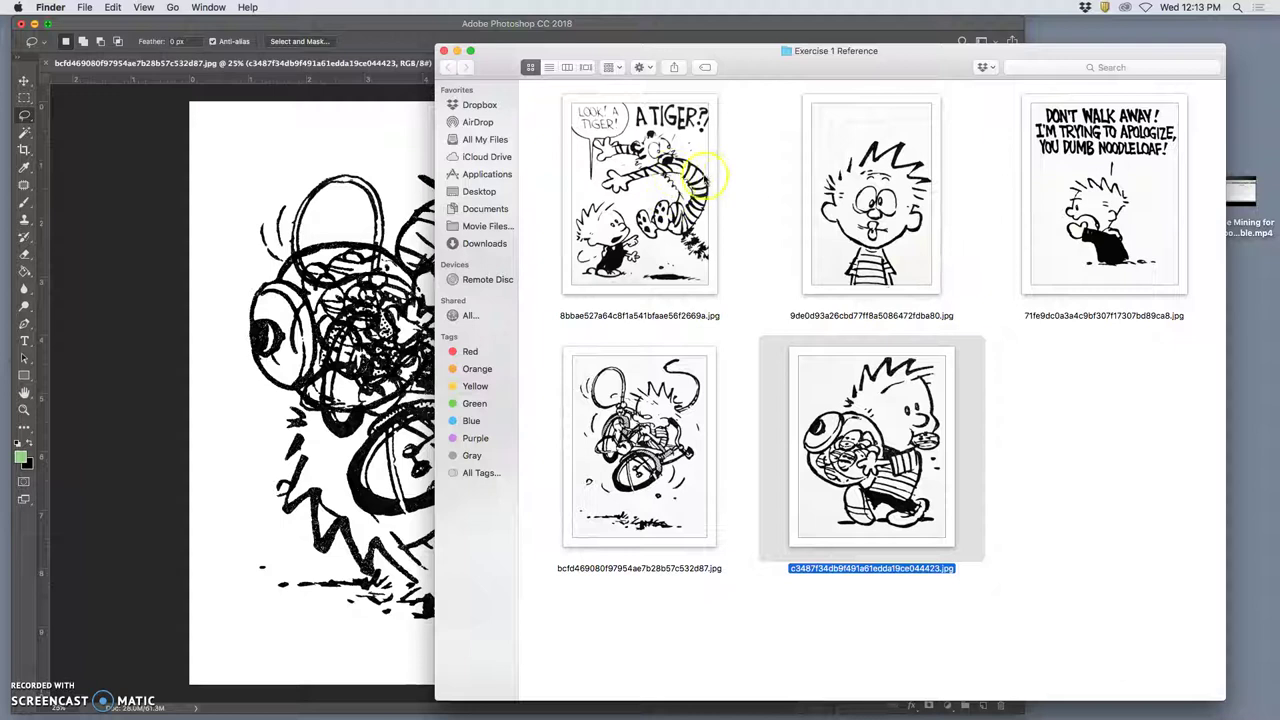
drag(700, 176, 525, 285)
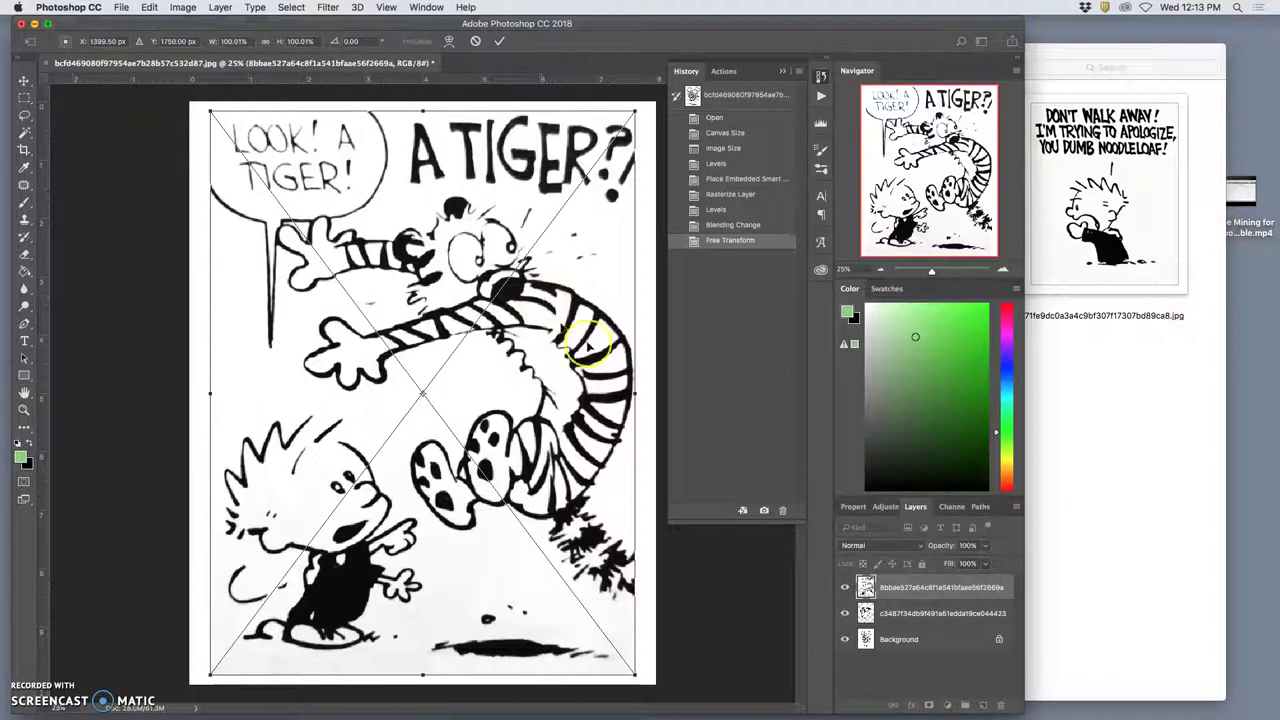
click(906, 590)
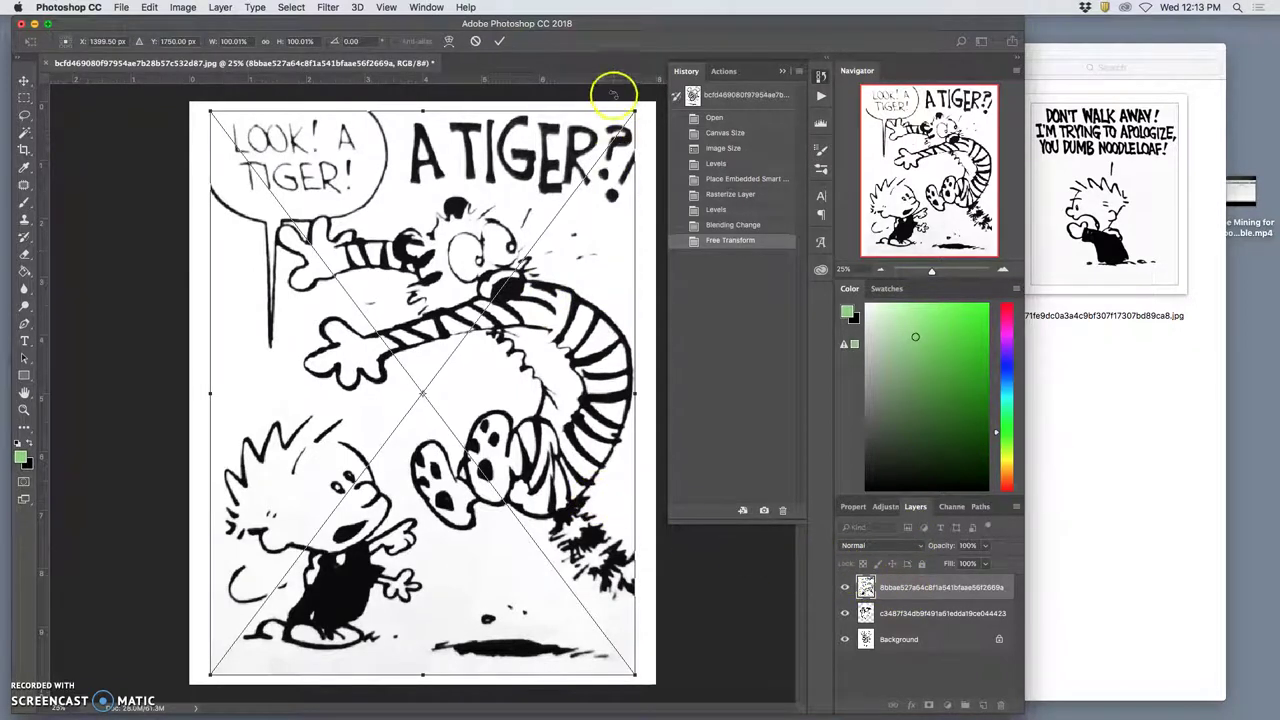
- Flip the tiger comic, rotate it about -27°, resize and reposition it, then commit
drag(645, 108, 345, 122)
drag(310, 567, 420, 445)
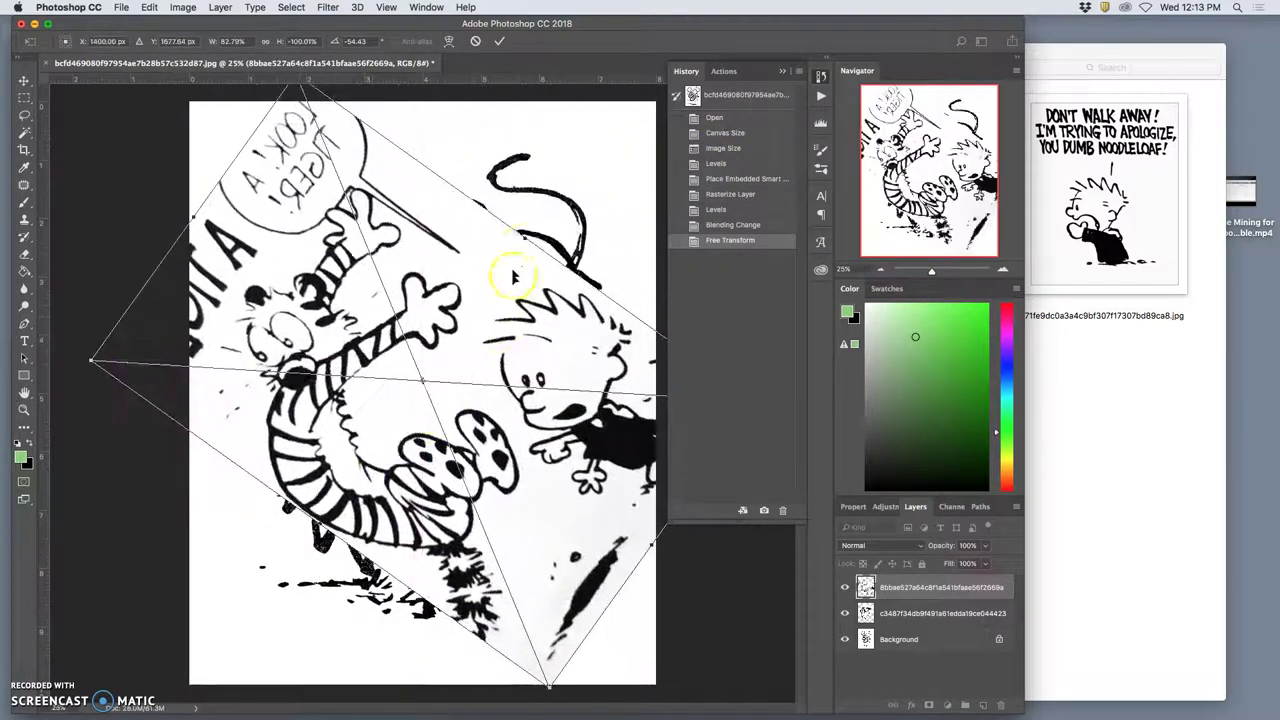
drag(527, 237, 598, 170)
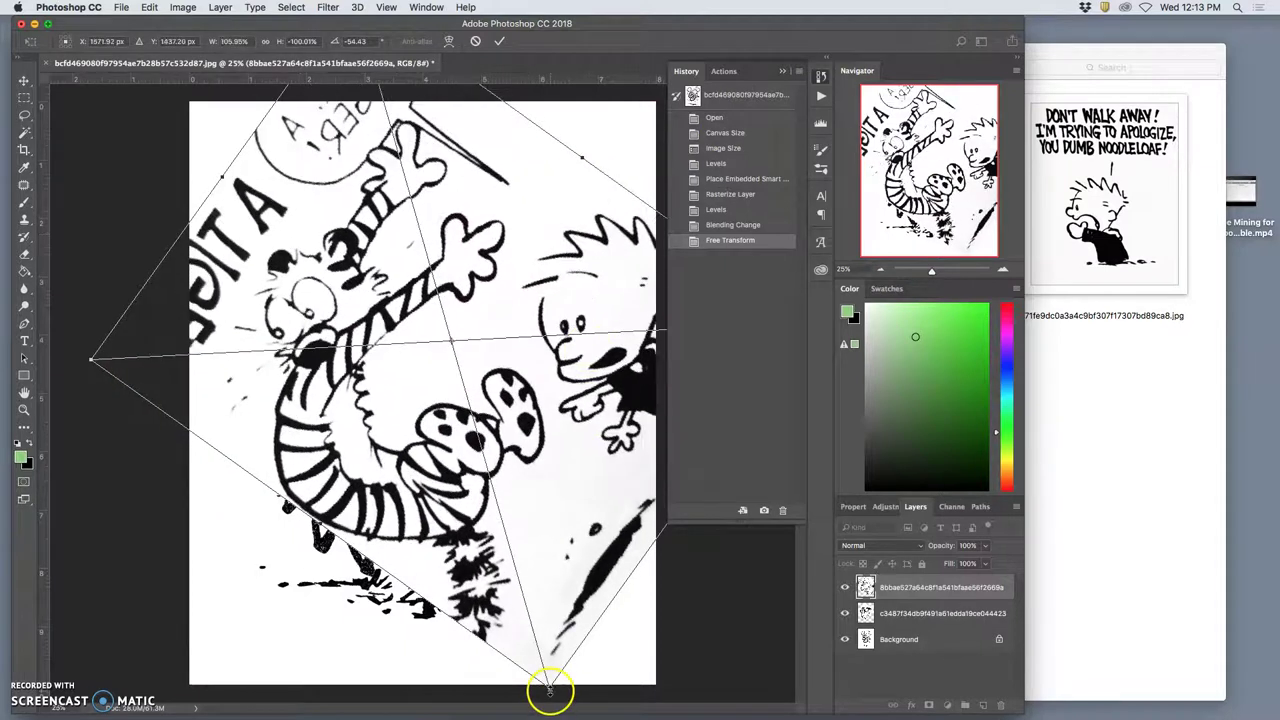
drag(549, 686, 490, 655)
click(553, 565)
drag(553, 565, 491, 520)
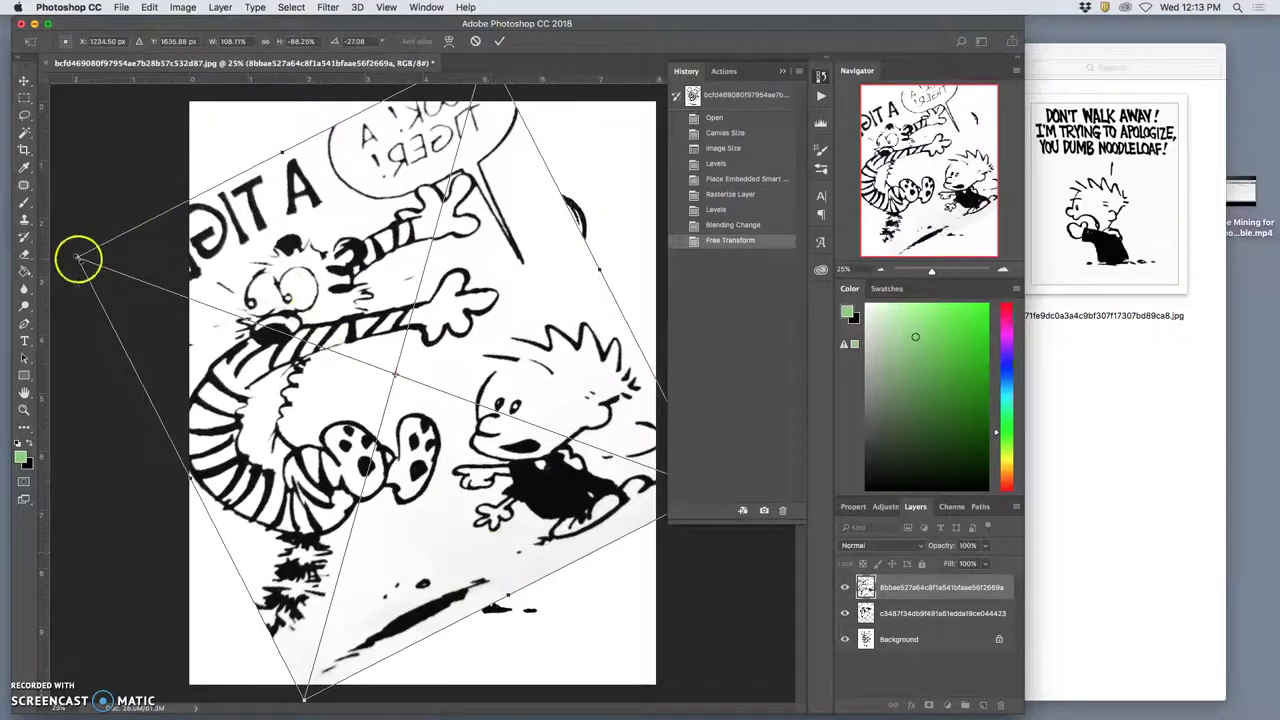
drag(80, 253, 150, 246)
click(423, 338)
drag(423, 338, 380, 326)
key(Return)
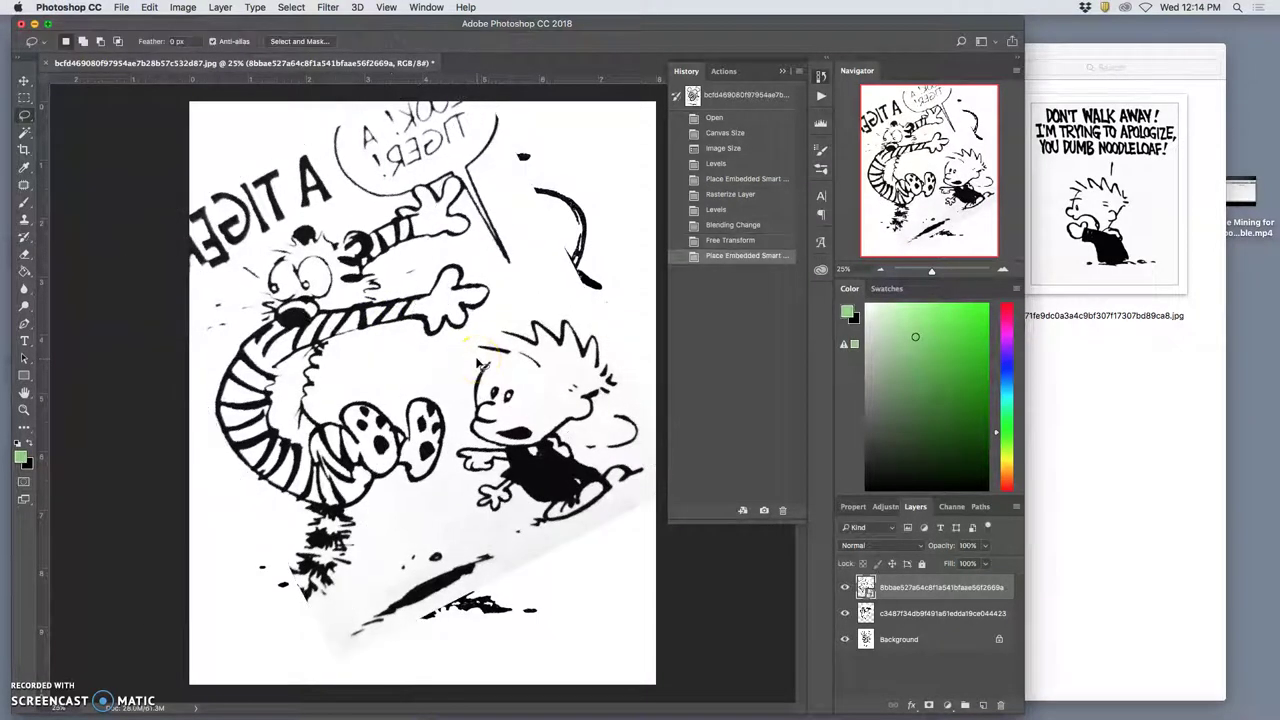
- Rasterize the tiger comic layer and set its Levels white input to 208
right_click(929, 591)
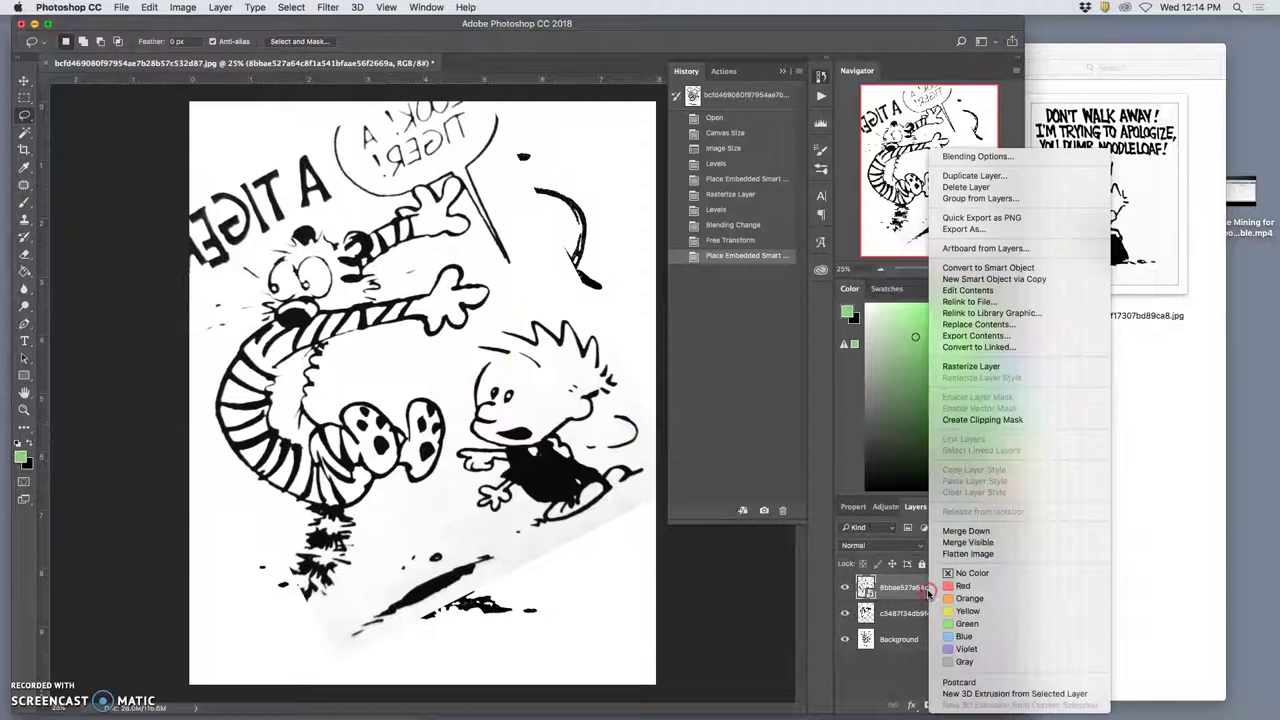
click(960, 367)
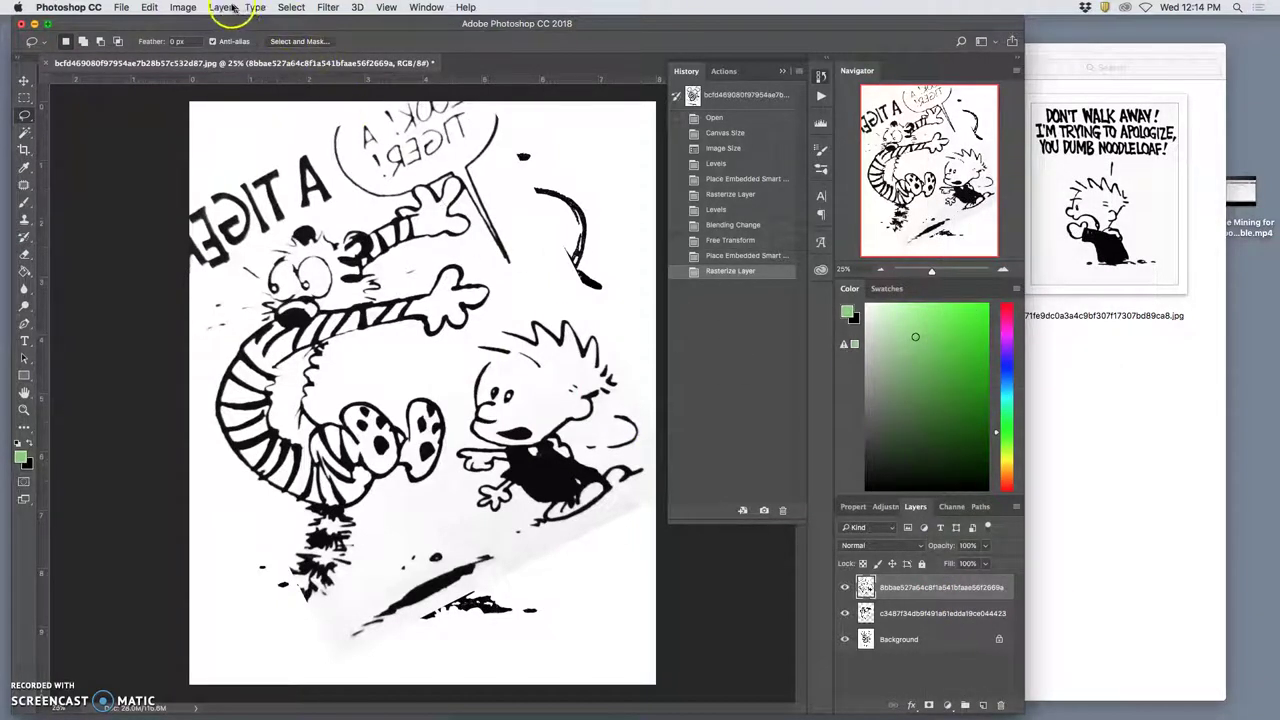
click(183, 7)
mouse_move(200, 43)
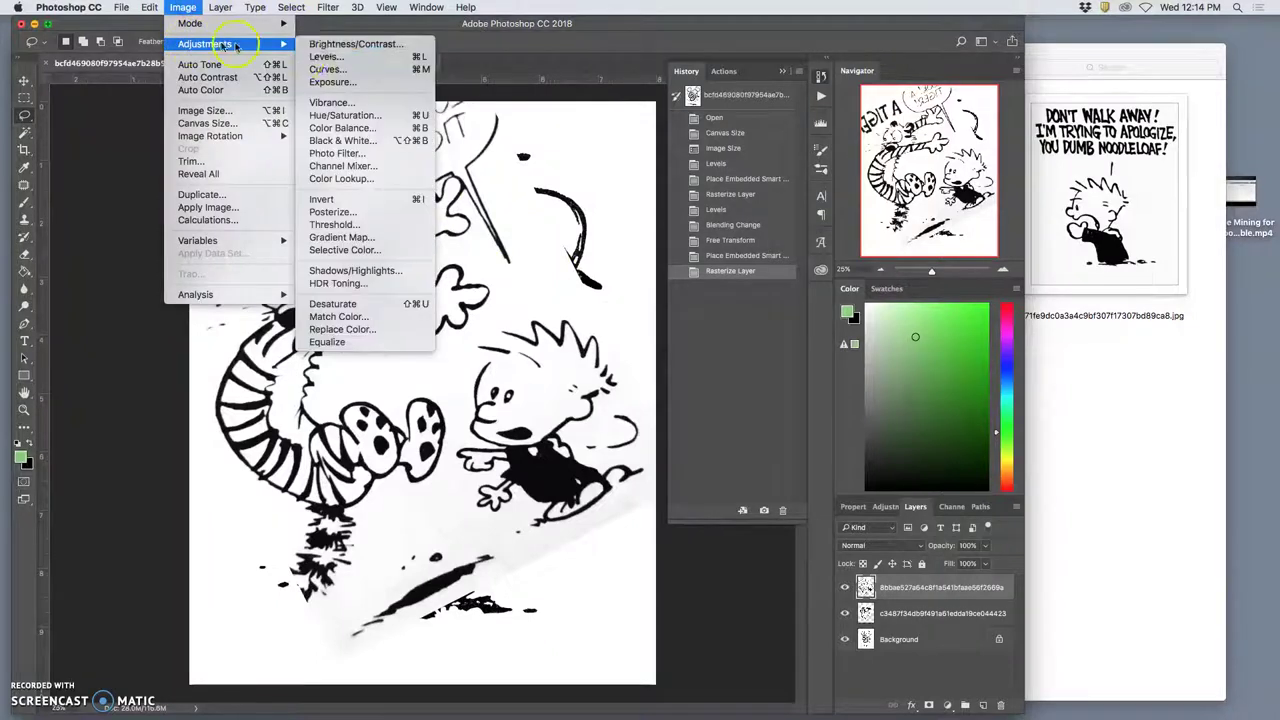
click(330, 57)
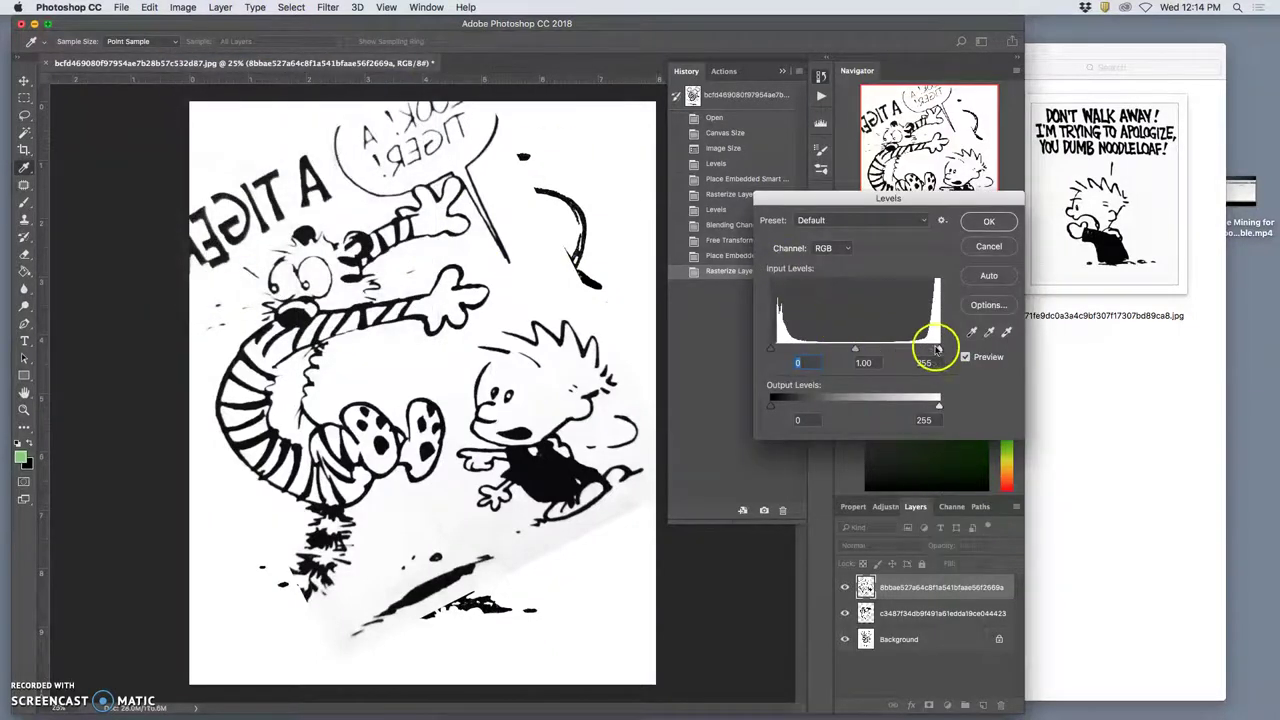
drag(937, 348, 908, 350)
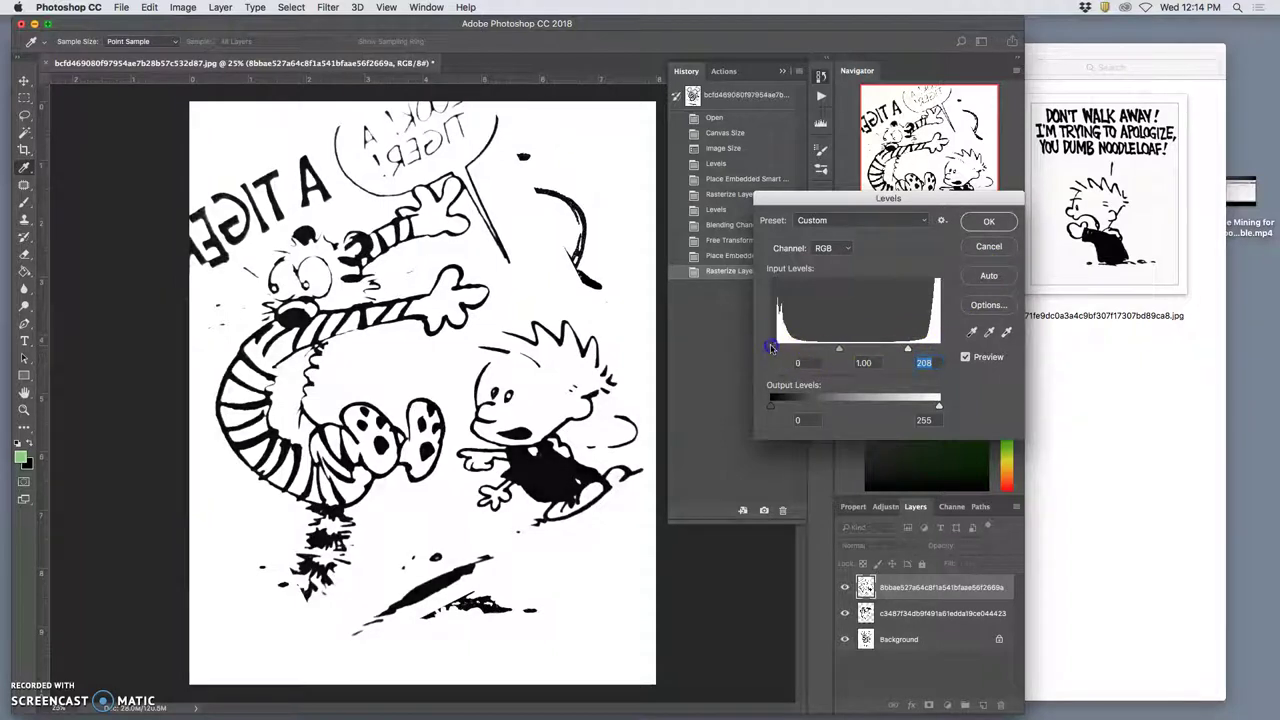
click(989, 221)
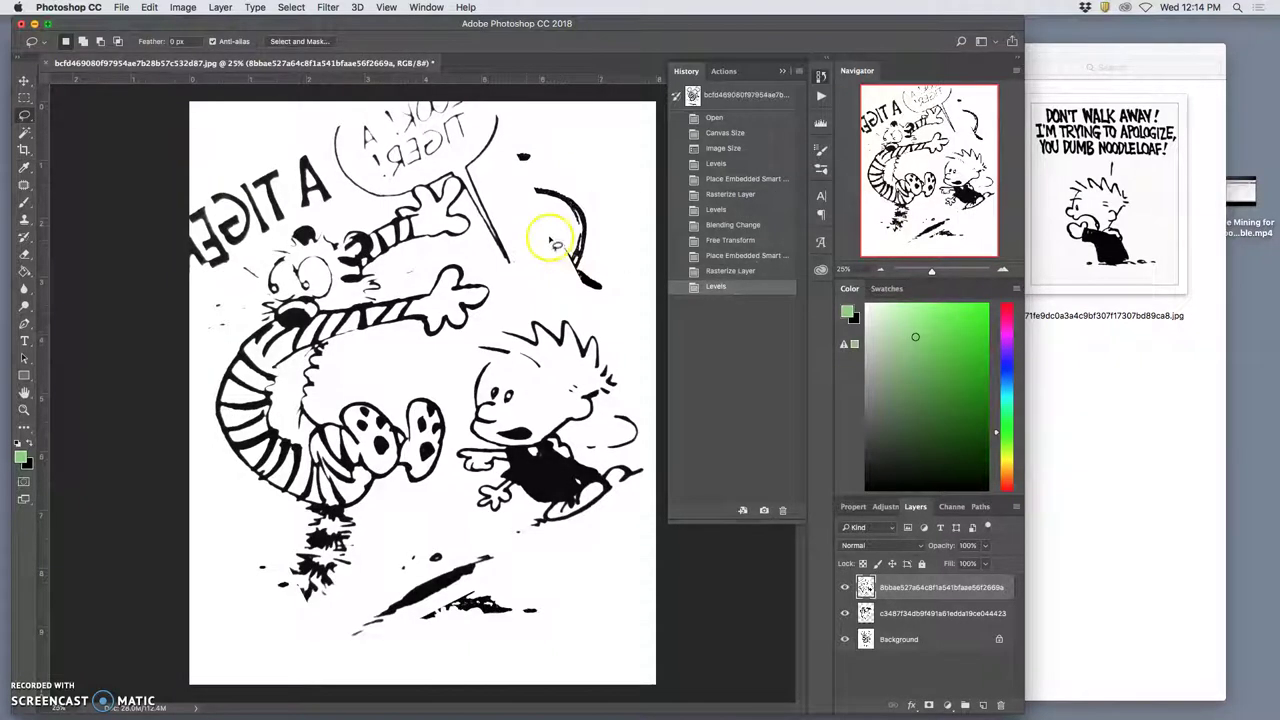
- Set the tiger layer to Multiply and briefly hide the lower layers to inspect it
click(917, 548)
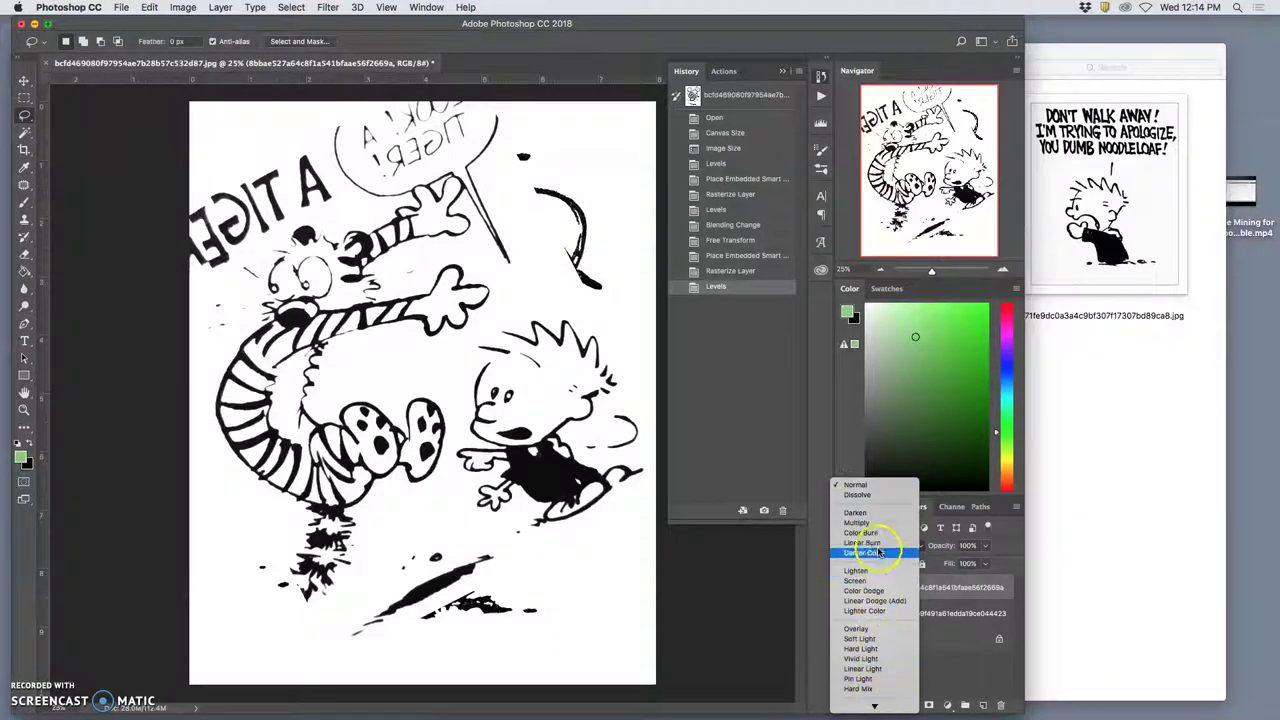
click(866, 530)
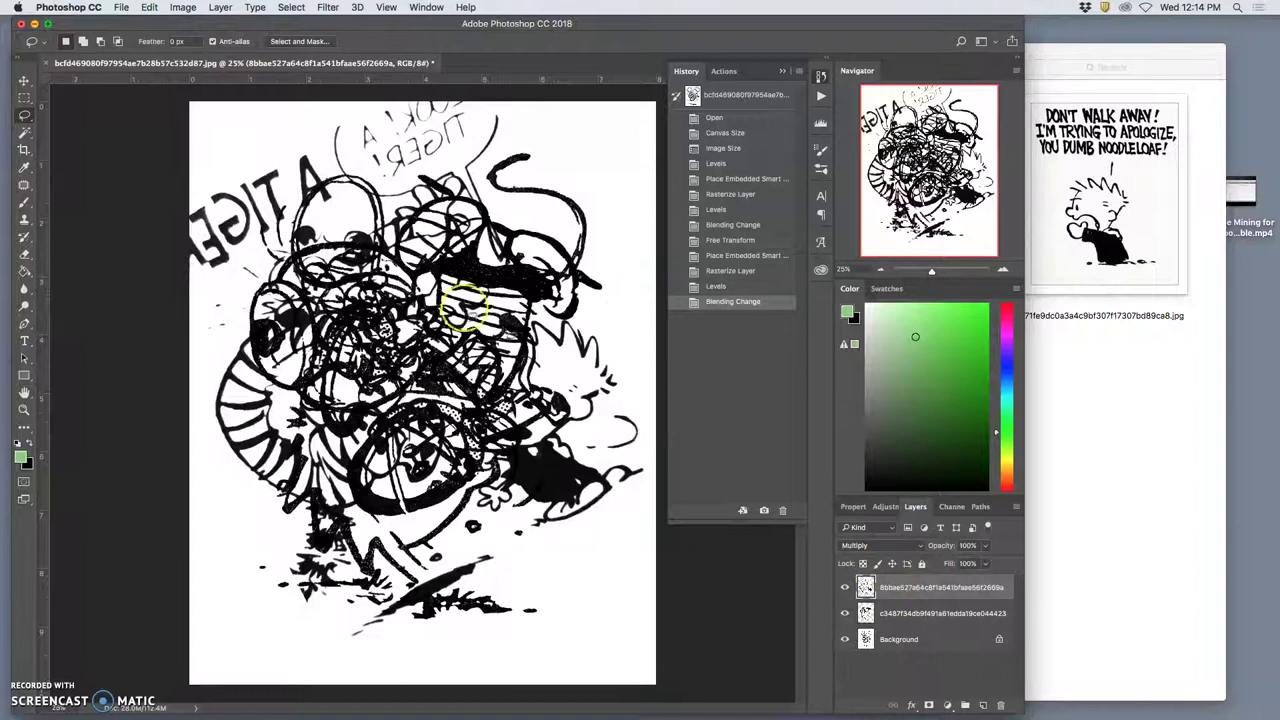
click(845, 613)
click(845, 639)
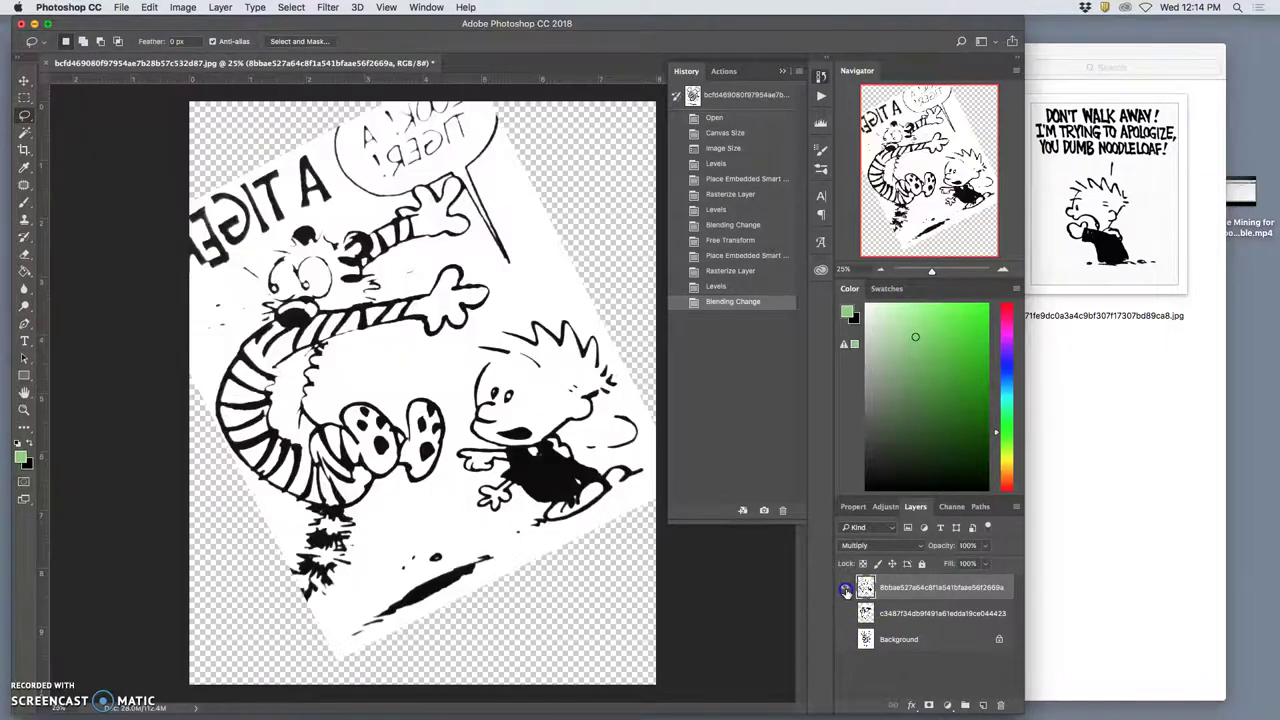
mouse_move(845, 613)
mouse_down()
mouse_move(847, 639)
mouse_move(845, 617)
mouse_up()
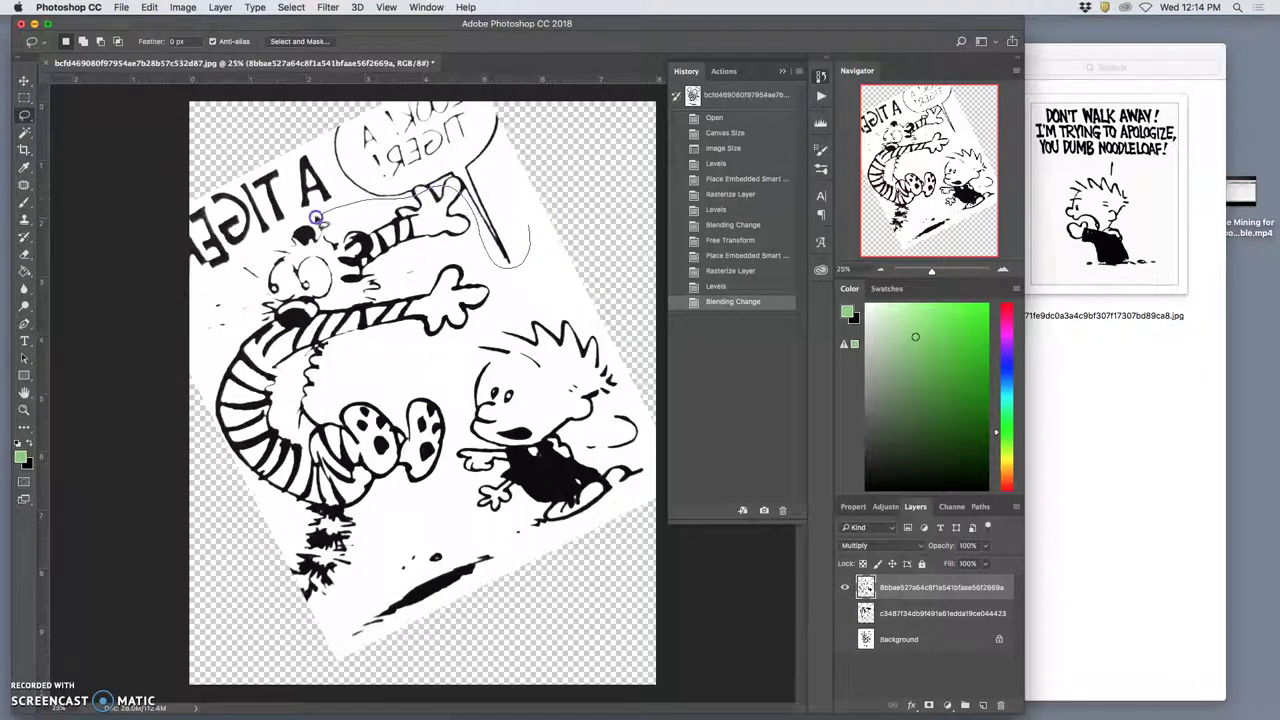
- Lasso and delete the unwanted upper area and lower-left stray marks of the tiger comic
mouse_move(165, 299)
mouse_down()
mouse_move(235, 101)
mouse_move(422, 57)
mouse_move(556, 87)
mouse_move(615, 184)
mouse_move(594, 218)
mouse_up()
key(Delete)
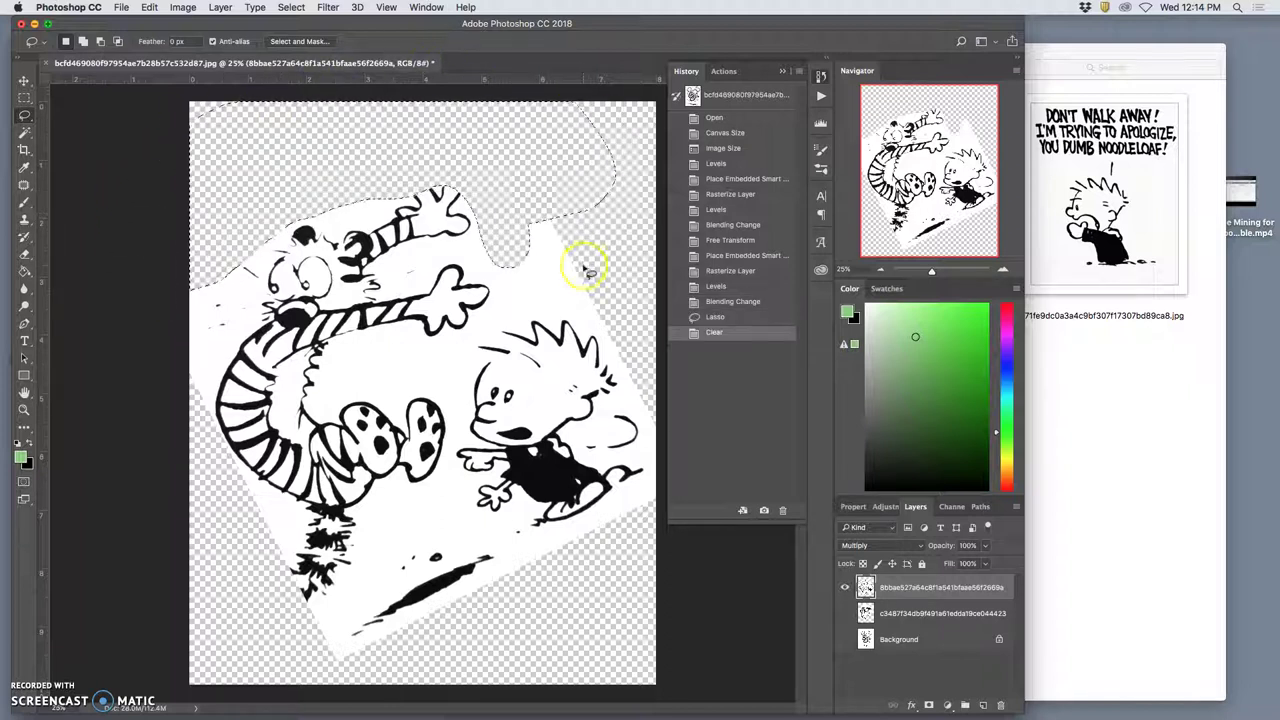
click(586, 270)
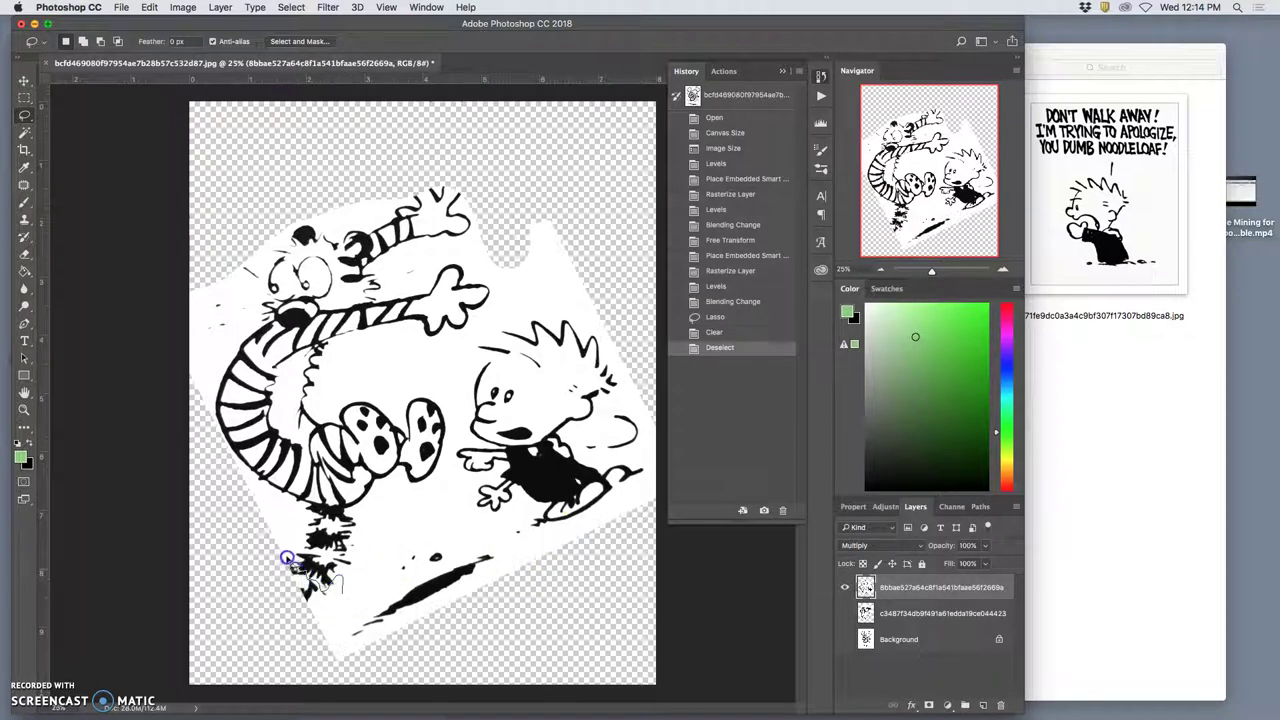
drag(297, 645, 343, 609)
key(Delete)
click(375, 585)
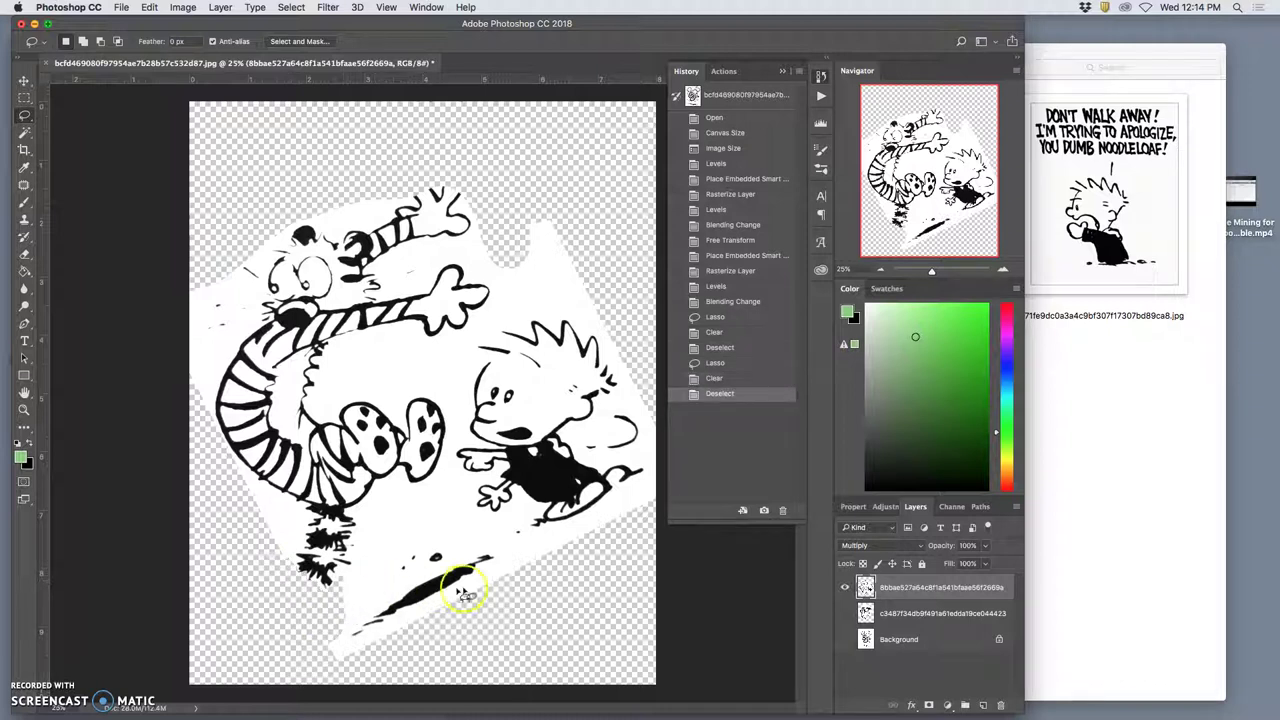
- Make the second Calvin and Hobbes layer and the white background visible again
click(844, 614)
click(845, 638)
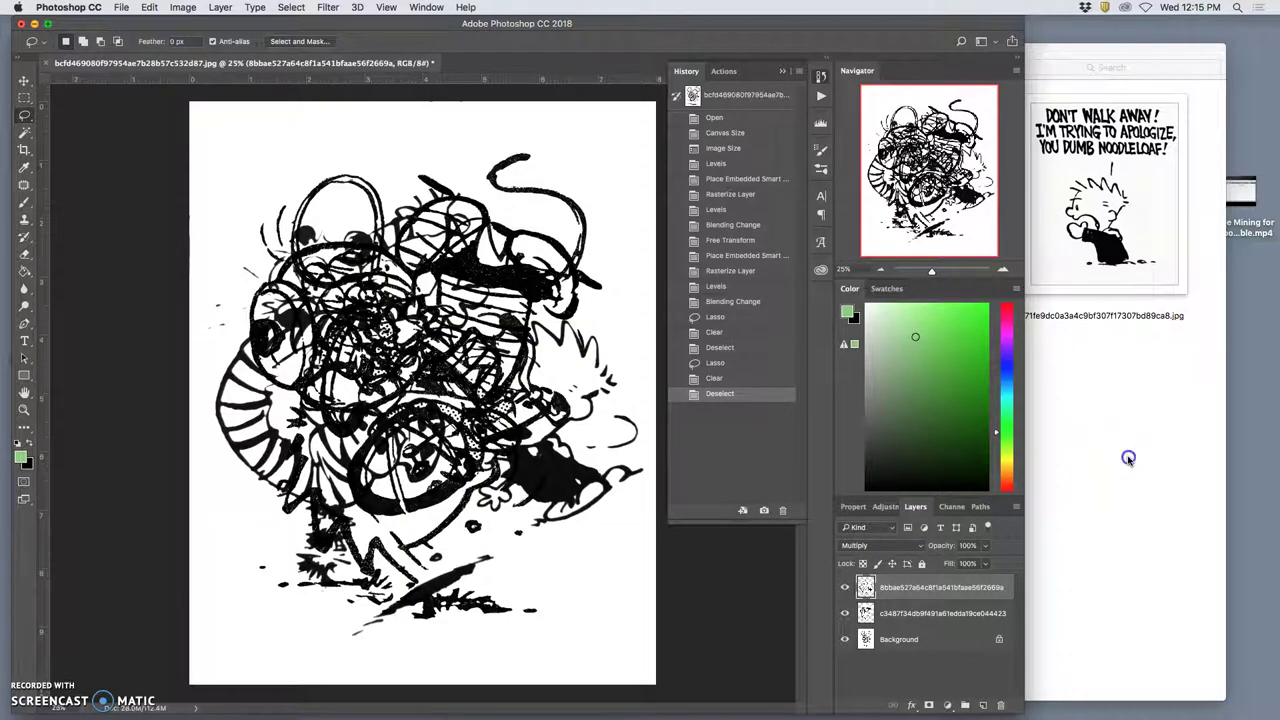
click(1130, 462)
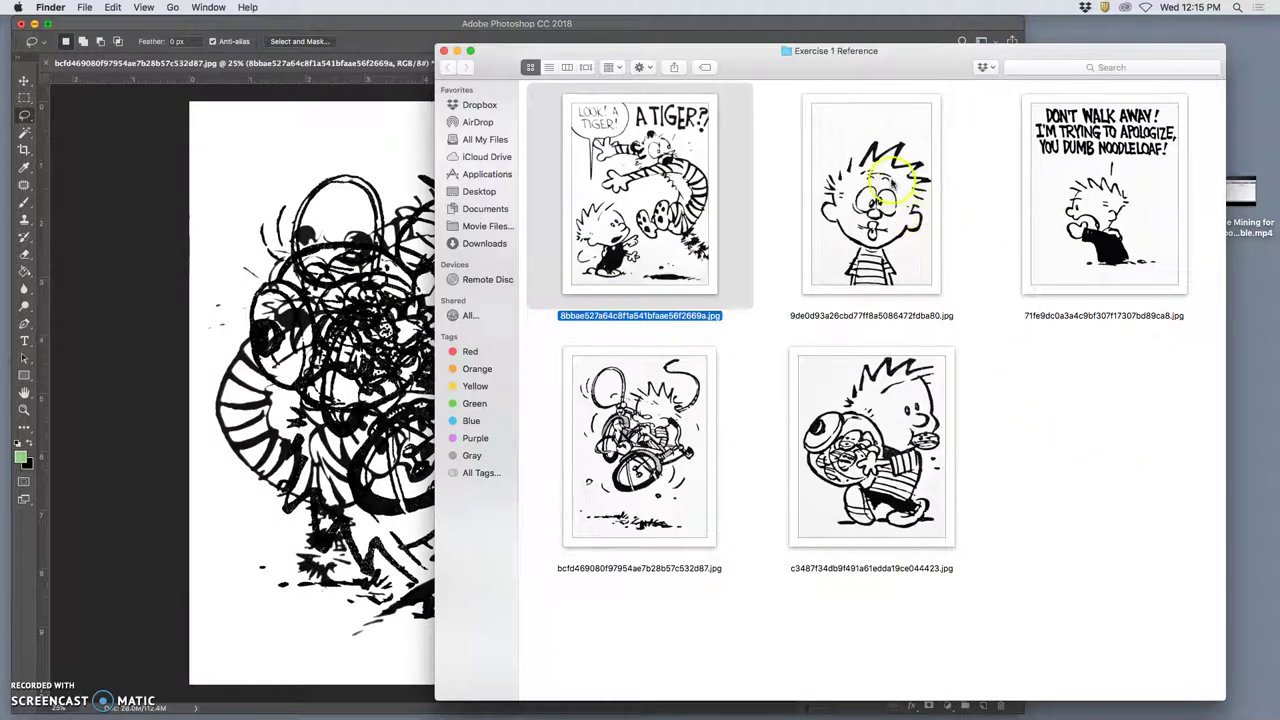
- Place the Calvin face drawing, rasterize it, and set its Levels white input to 221
drag(890, 183, 360, 295)
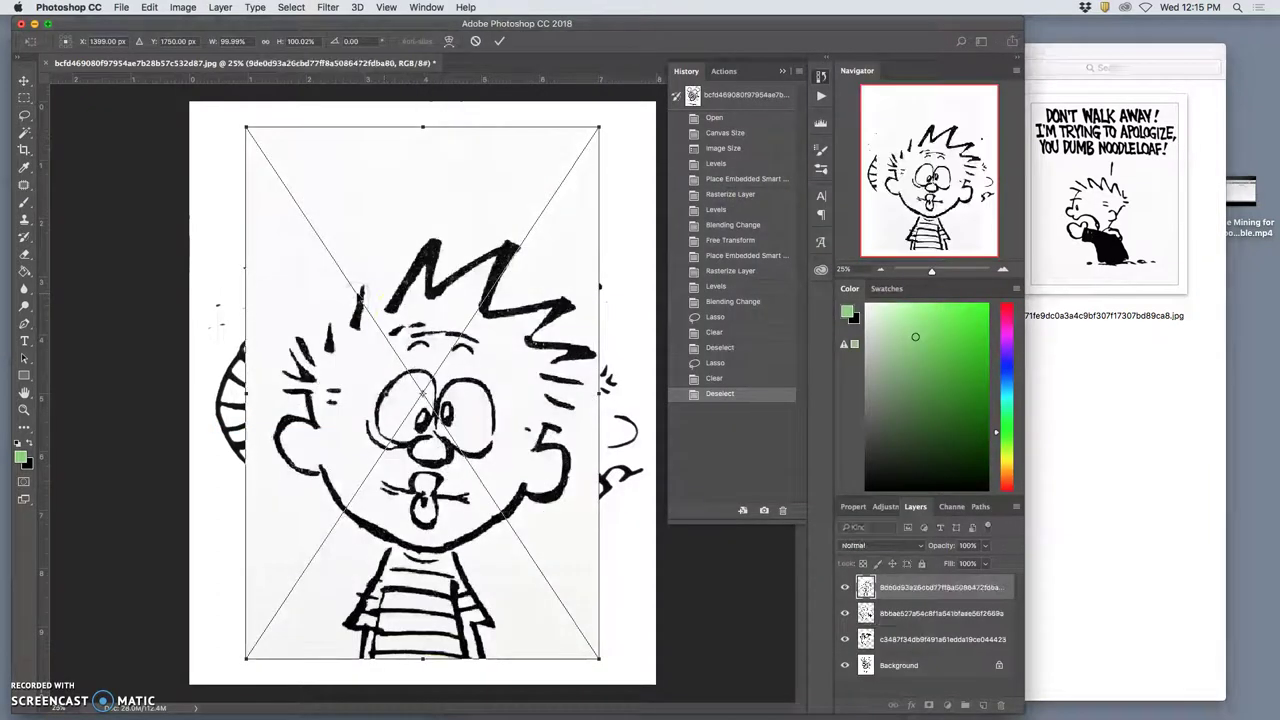
key(Return)
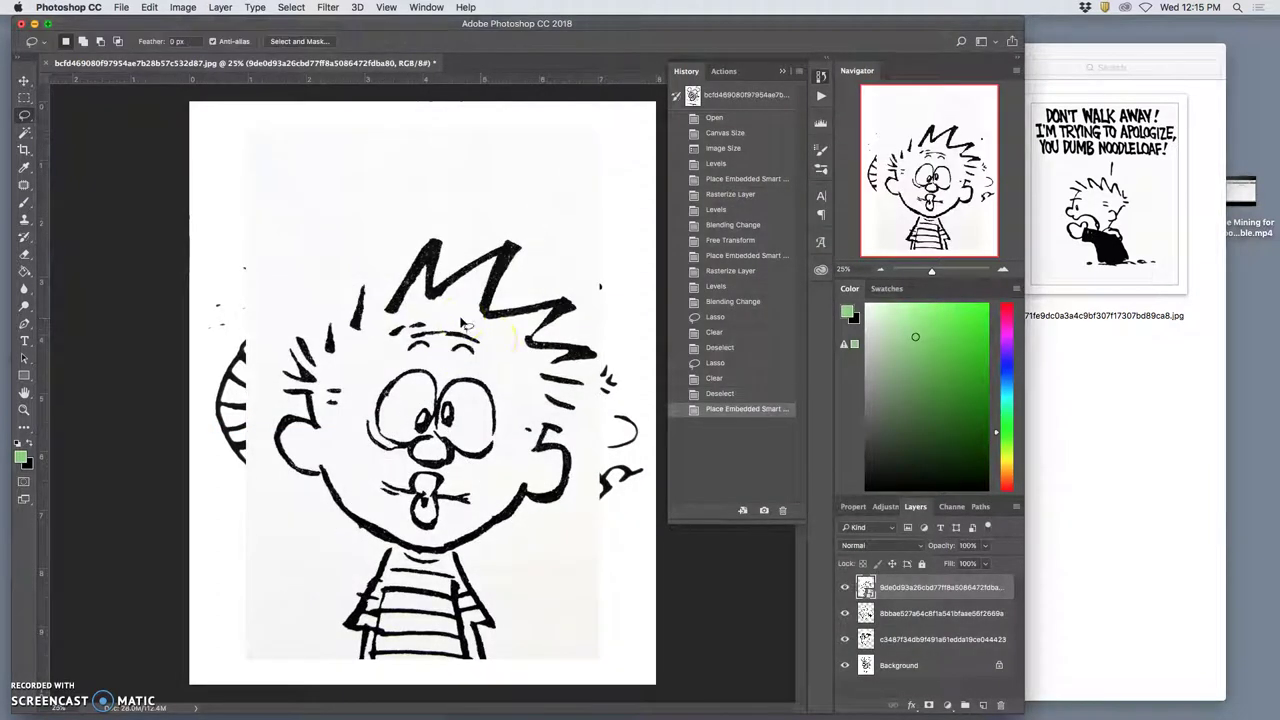
right_click(900, 584)
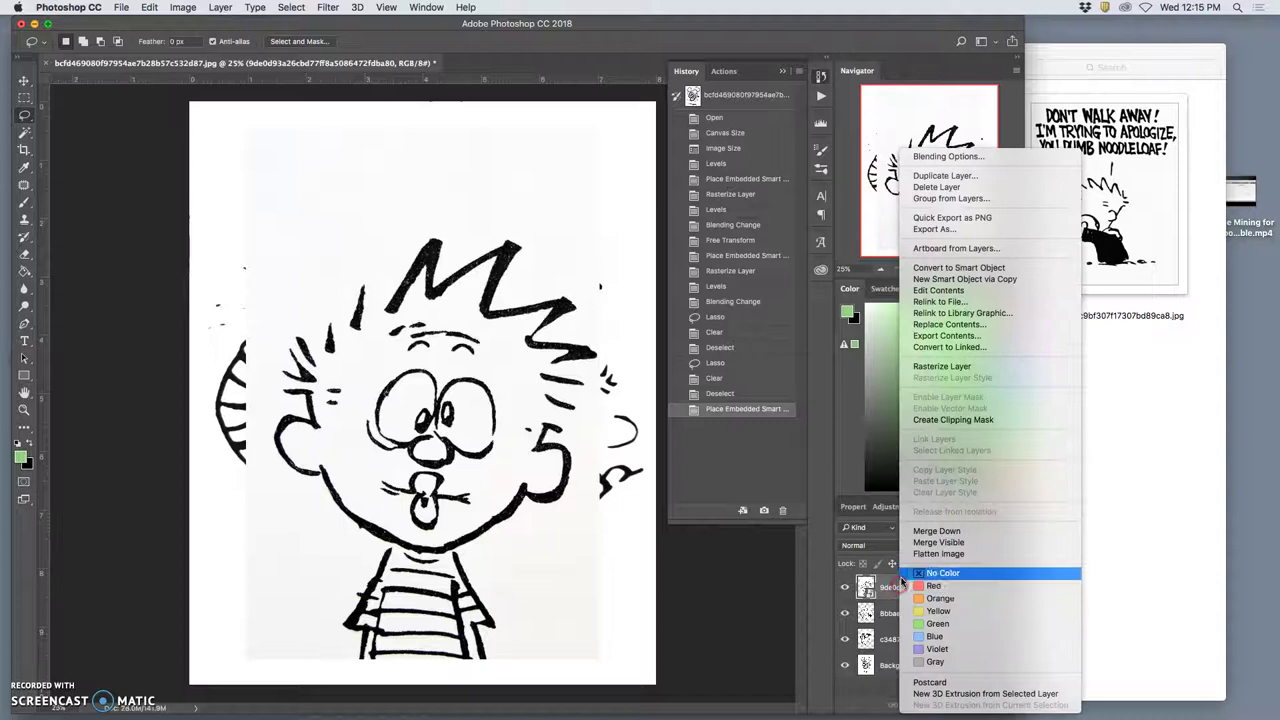
click(926, 367)
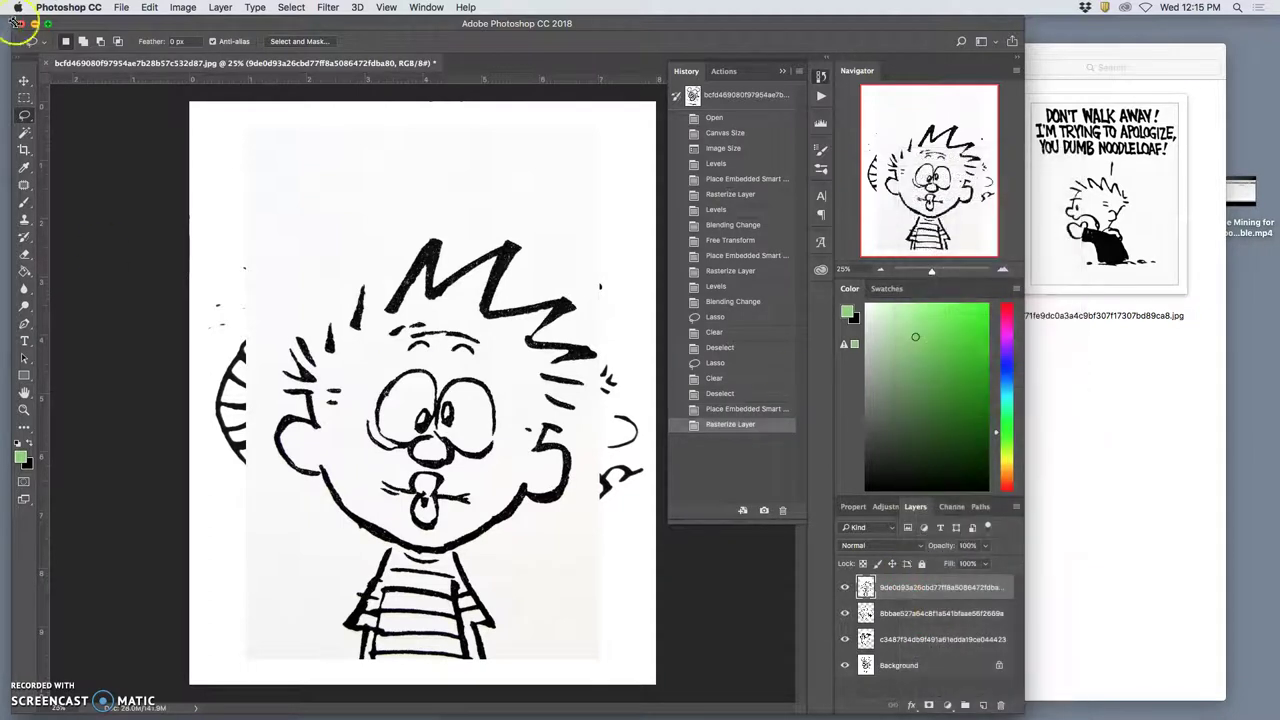
click(199, 8)
mouse_move(205, 49)
click(340, 63)
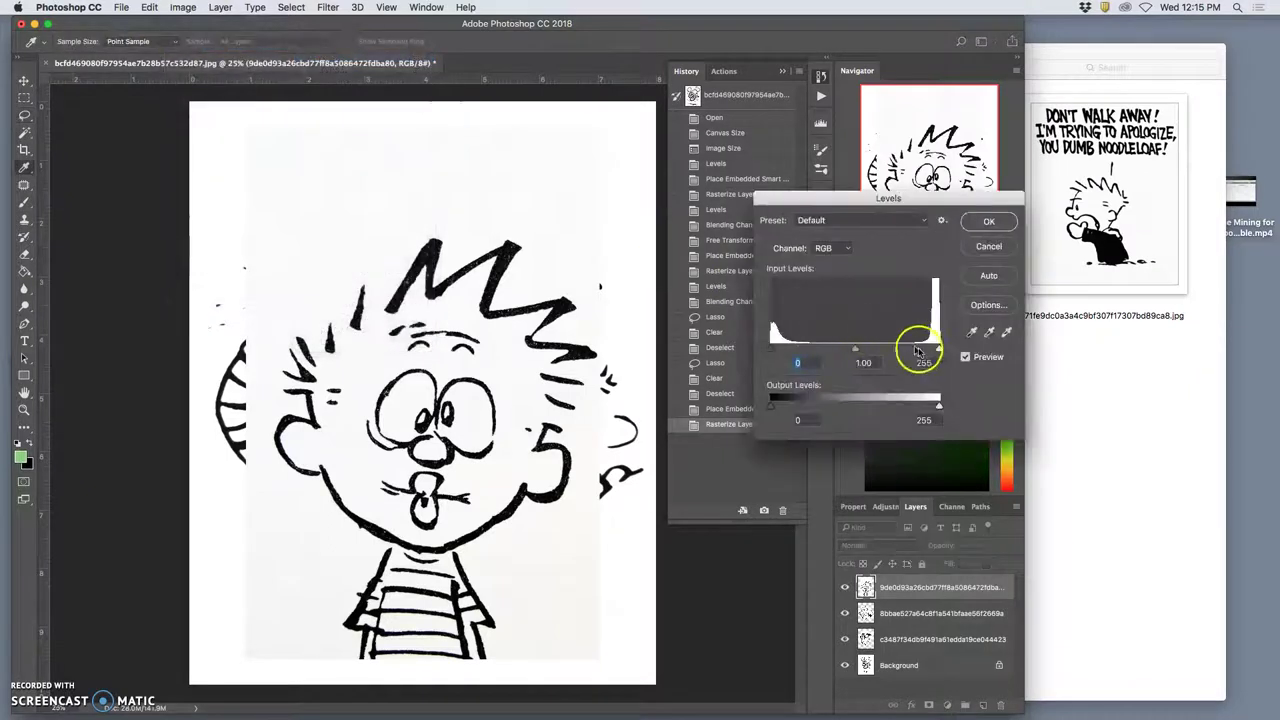
drag(937, 350, 926, 352)
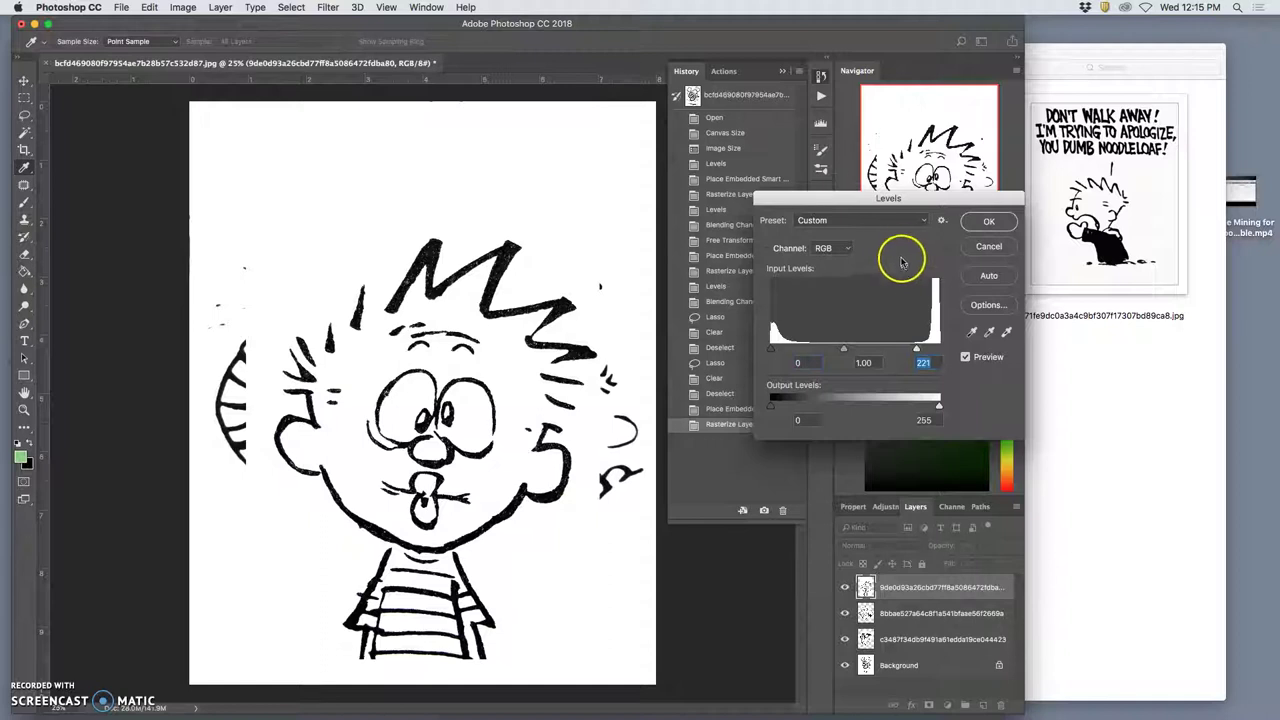
click(985, 222)
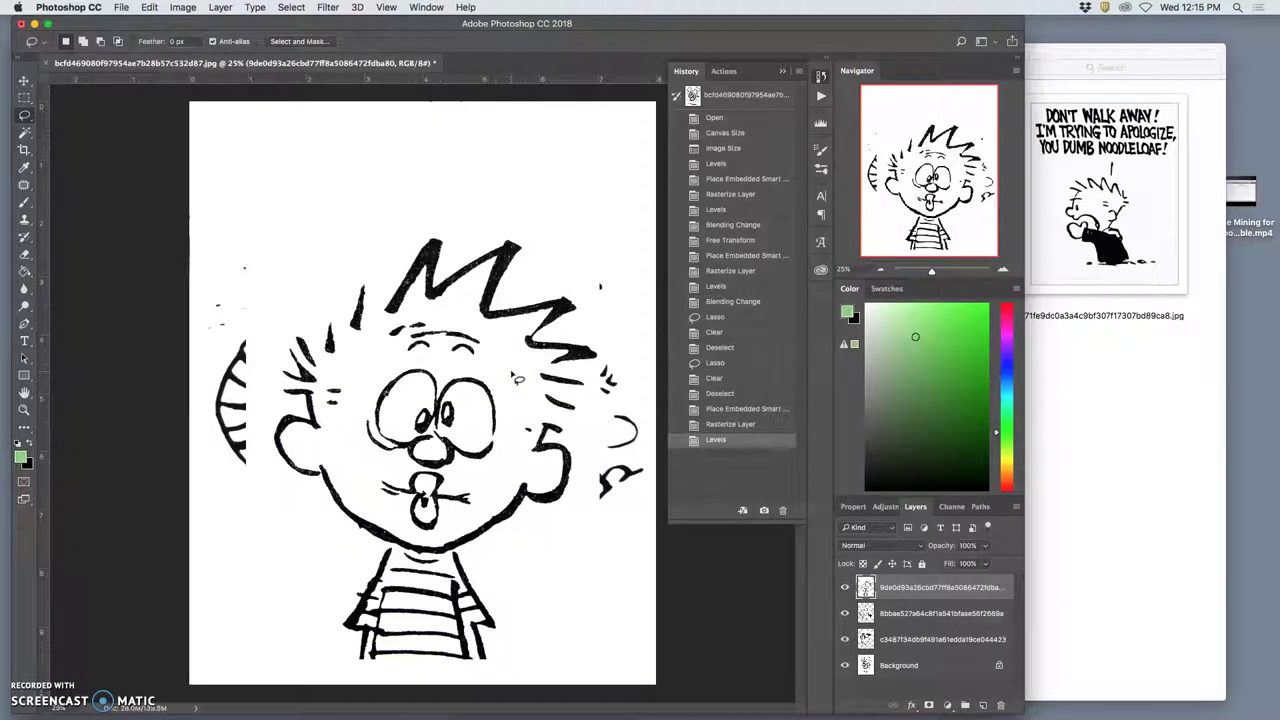
- Free Transform the Calvin face layer: enlarge it, rotate to about 159°, shift it right
click(149, 7)
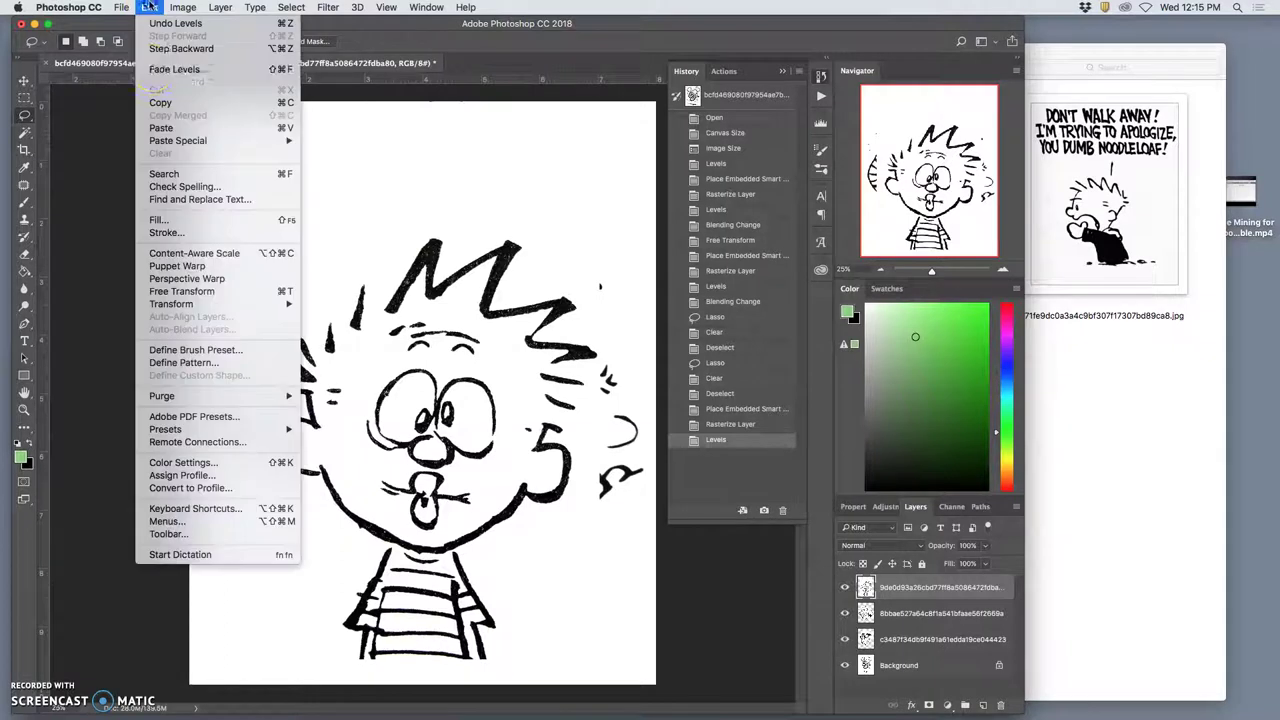
click(176, 291)
drag(609, 123, 640, 95)
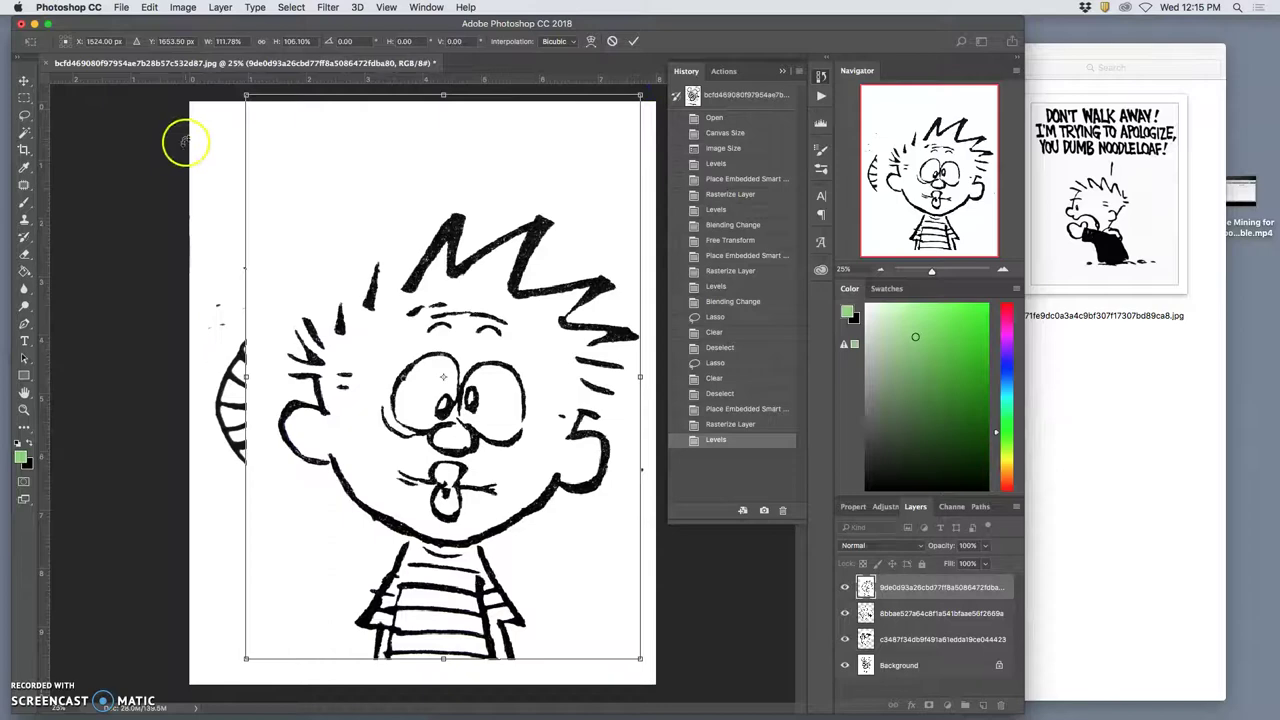
drag(205, 125, 468, 472)
drag(549, 645, 586, 317)
drag(491, 381, 525, 385)
drag(530, 443, 530, 441)
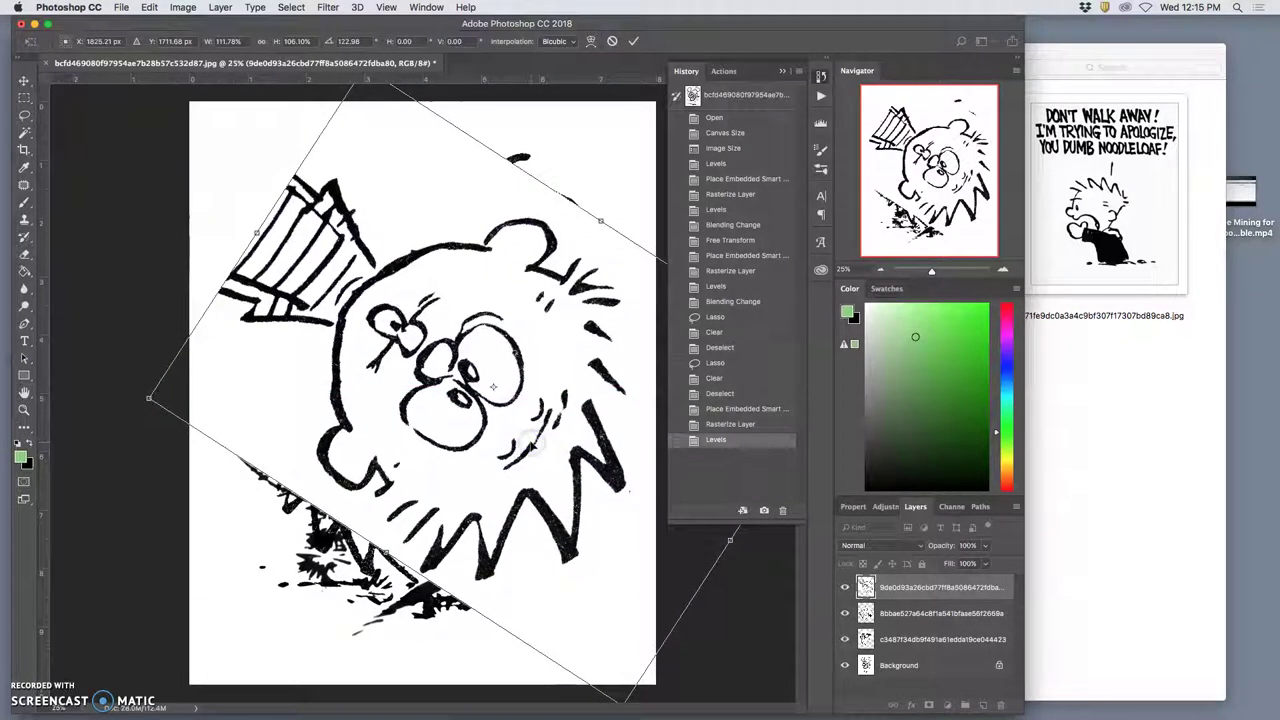
double_click(530, 441)
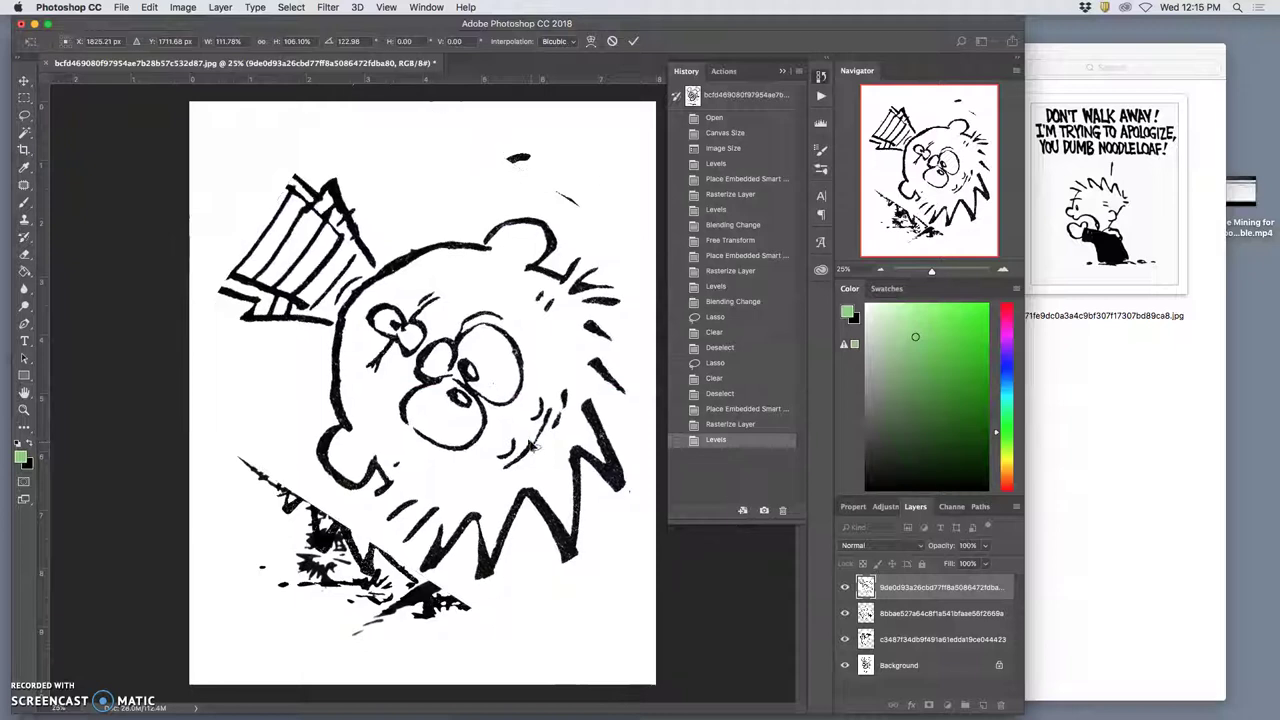
- Set the Calvin face layer to Multiply and nudge it into place with the Move tool
click(904, 549)
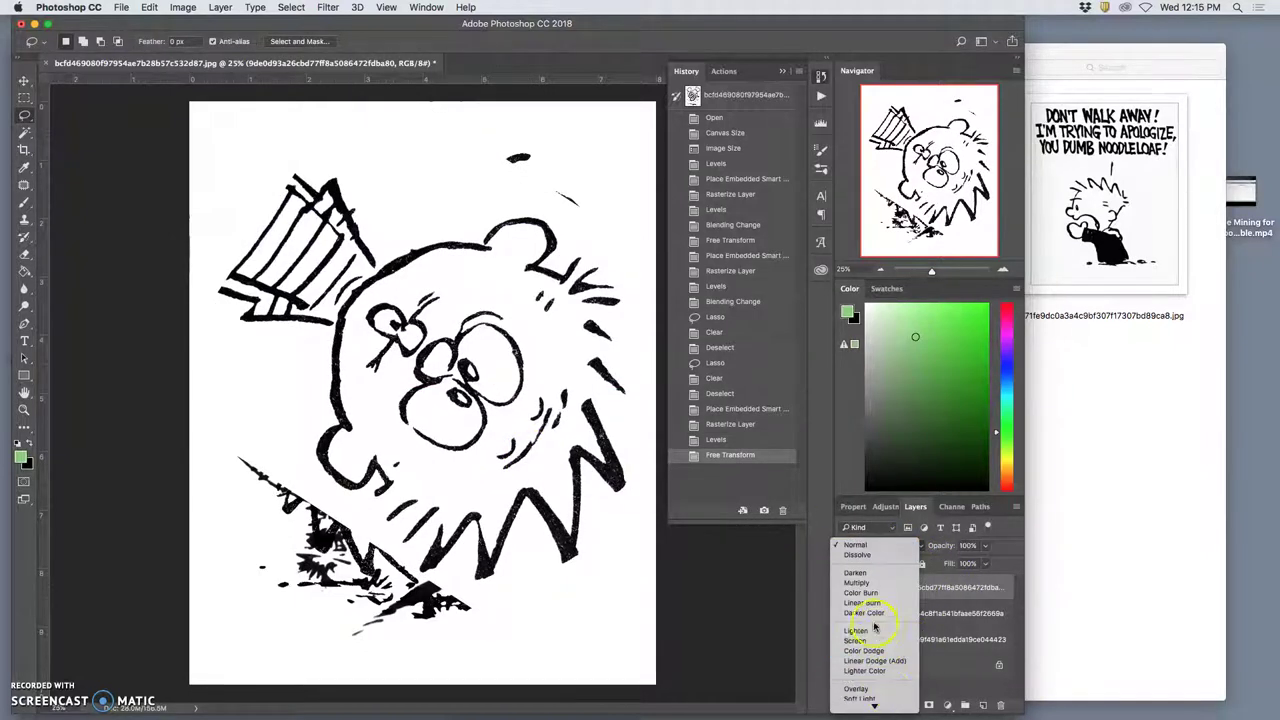
click(856, 582)
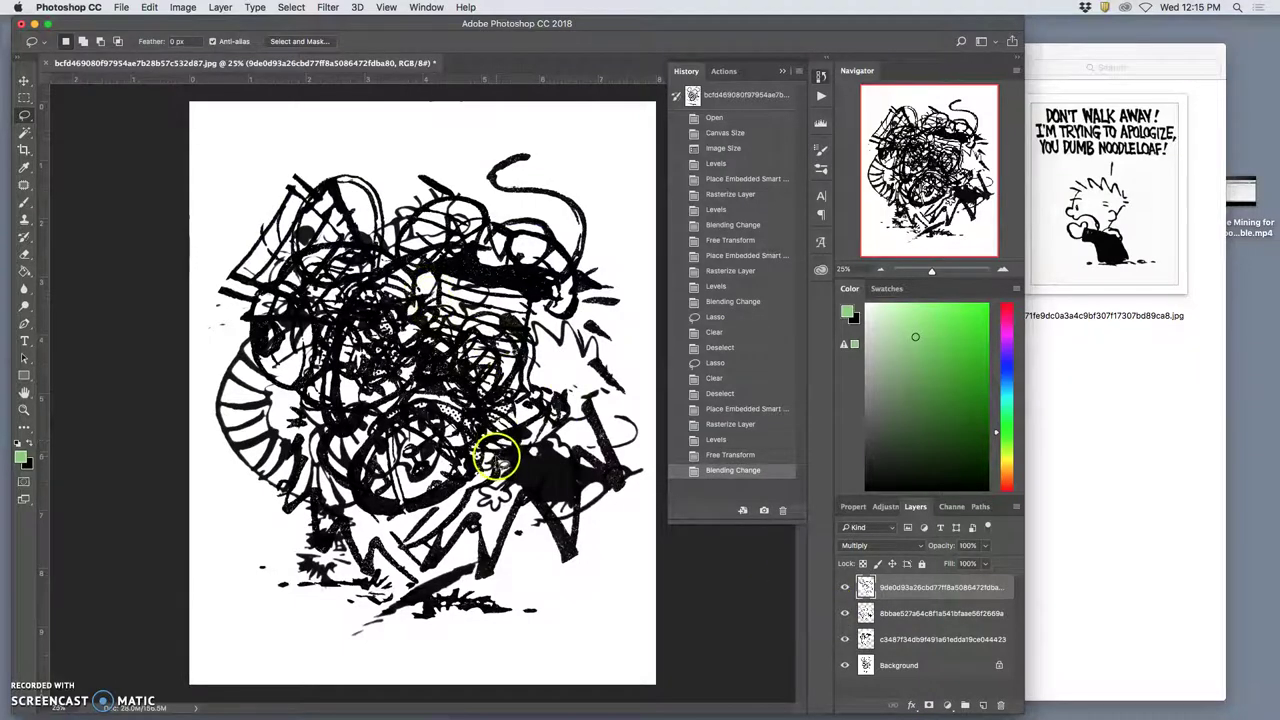
click(23, 82)
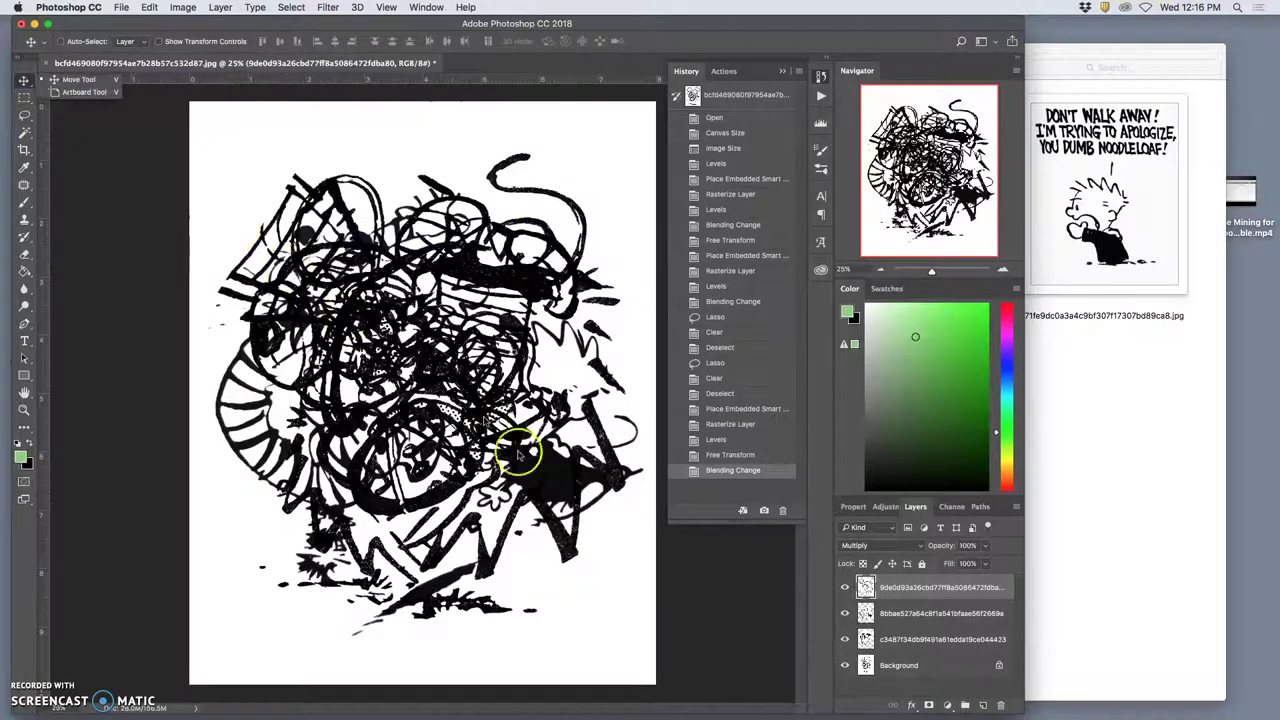
click(578, 549)
drag(575, 555, 561, 530)
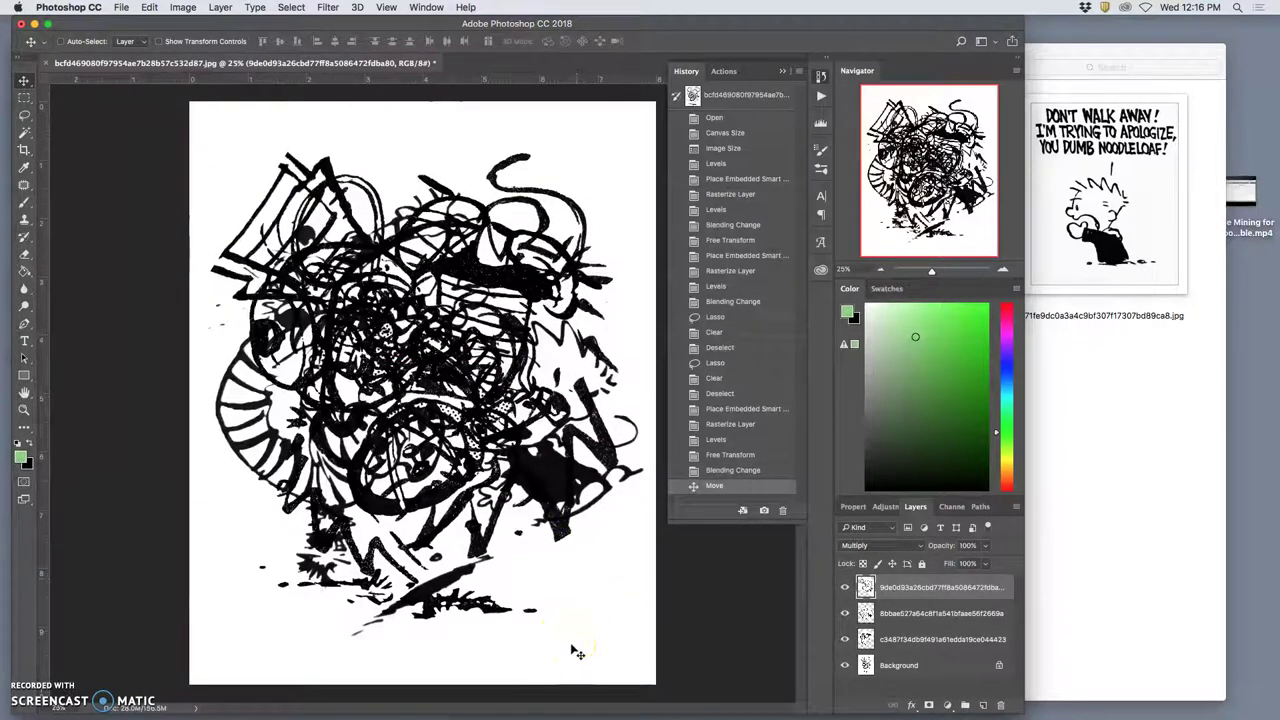
- Place the Don't Walk Away comic onto the canvas as a new layer
click(1060, 395)
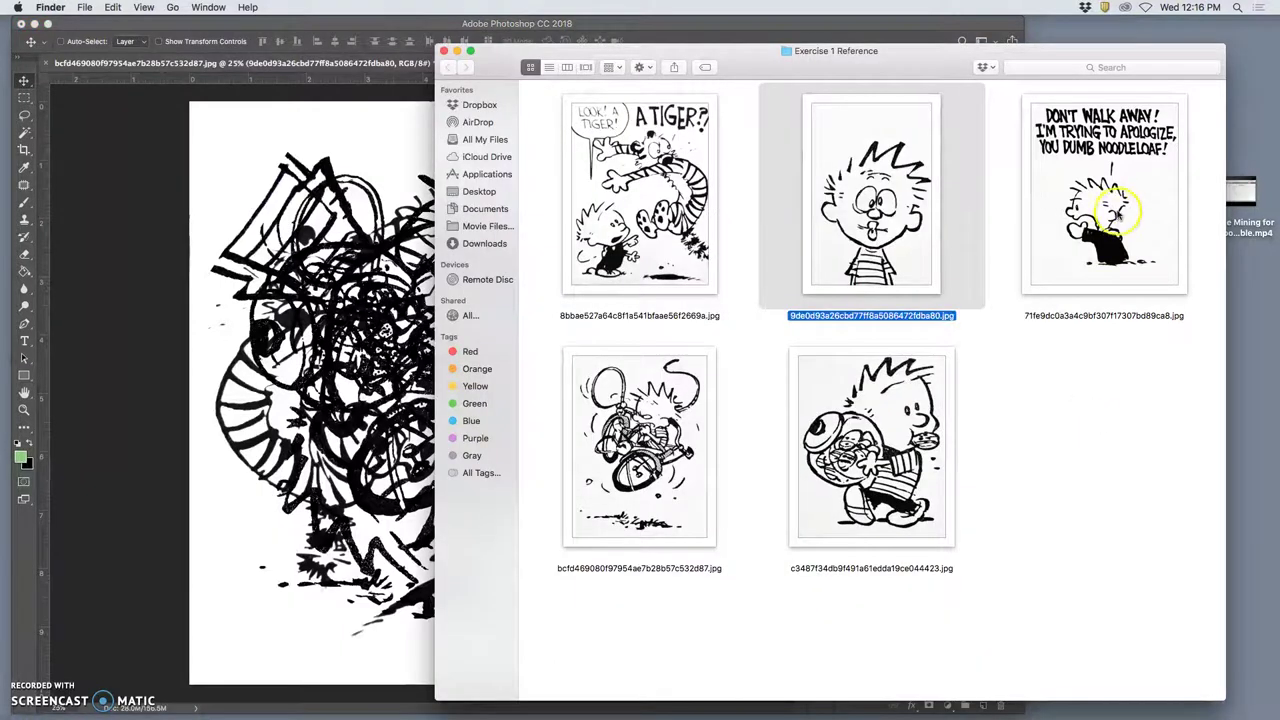
drag(1112, 208, 416, 406)
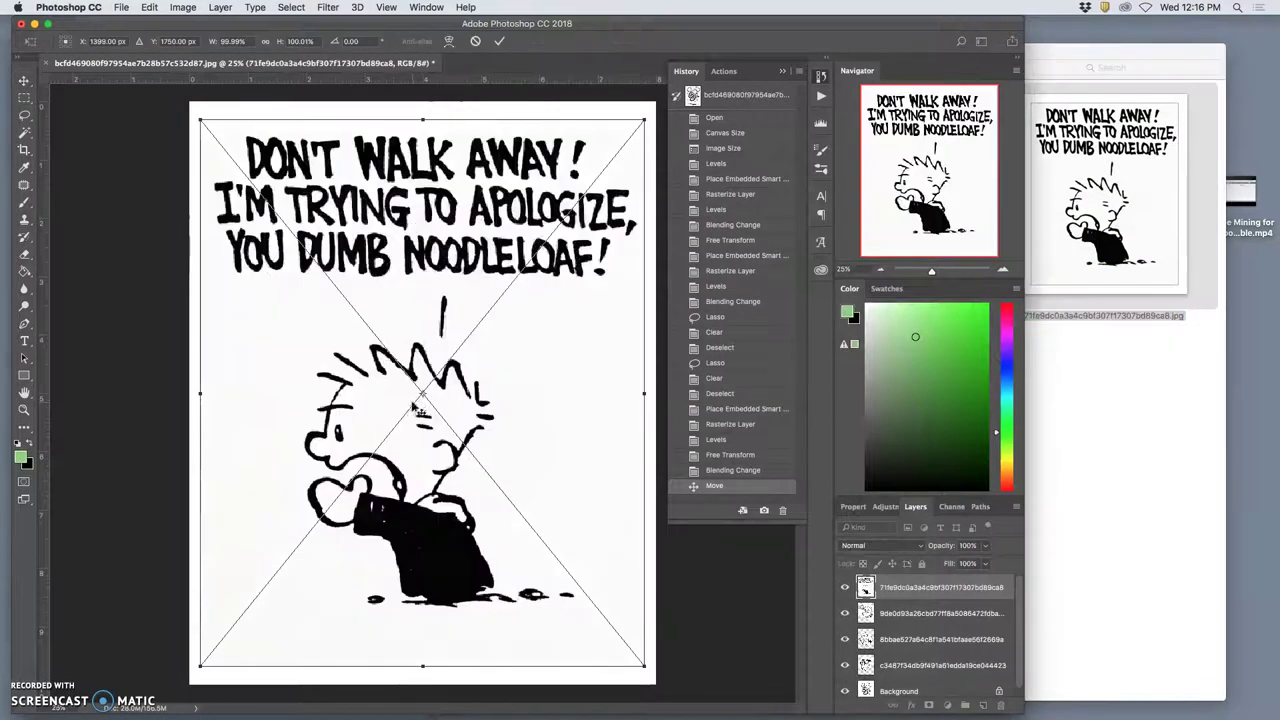
key(Return)
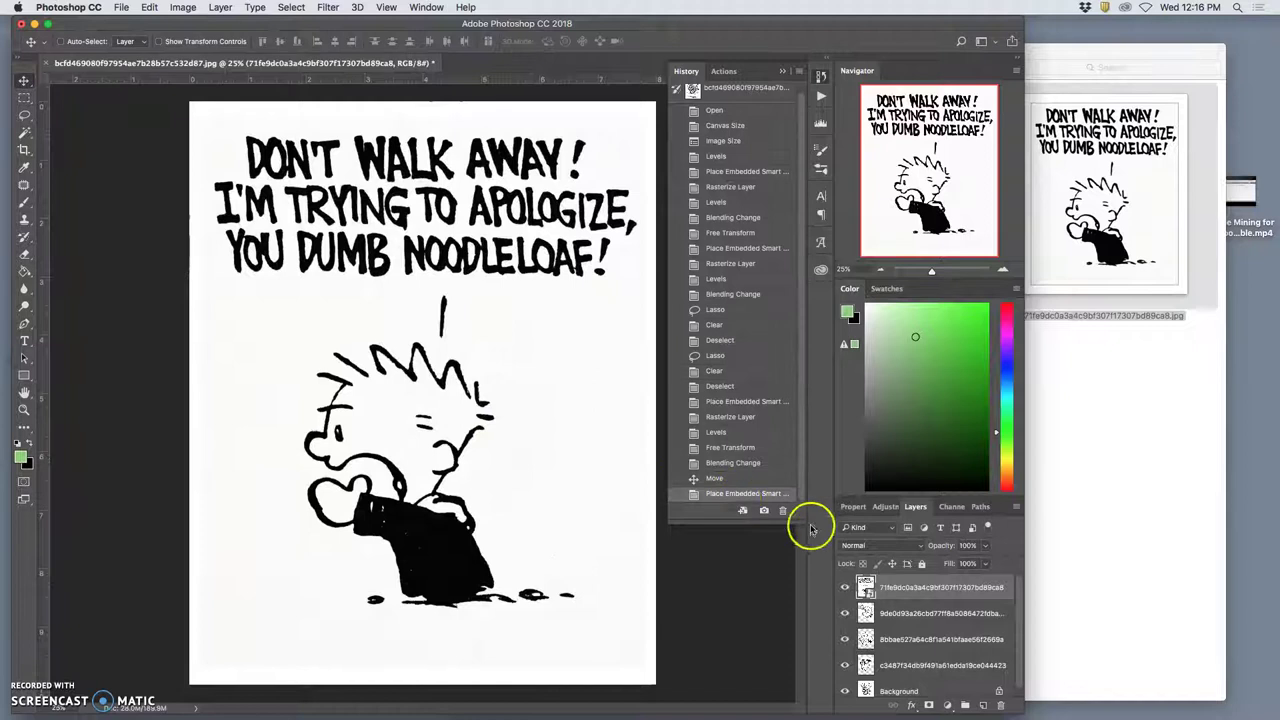
- Rasterize the comic layer and set its Levels white input to 216
right_click(915, 590)
click(951, 368)
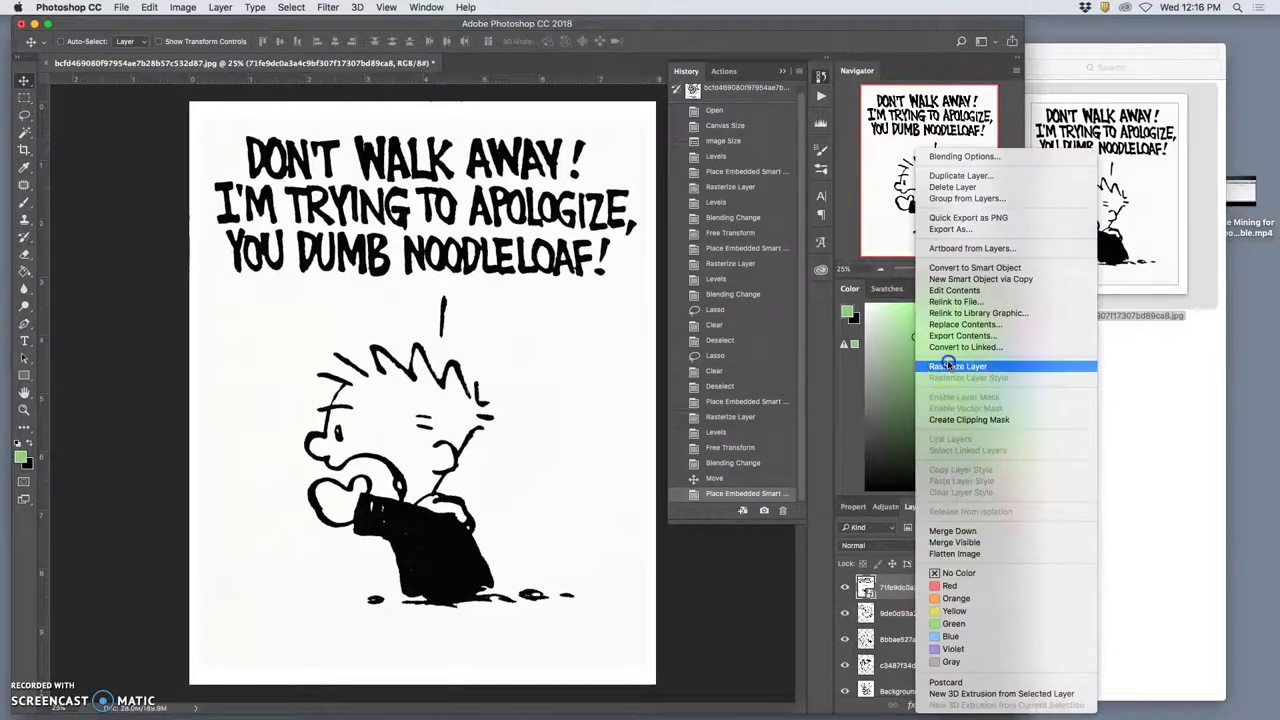
click(200, 8)
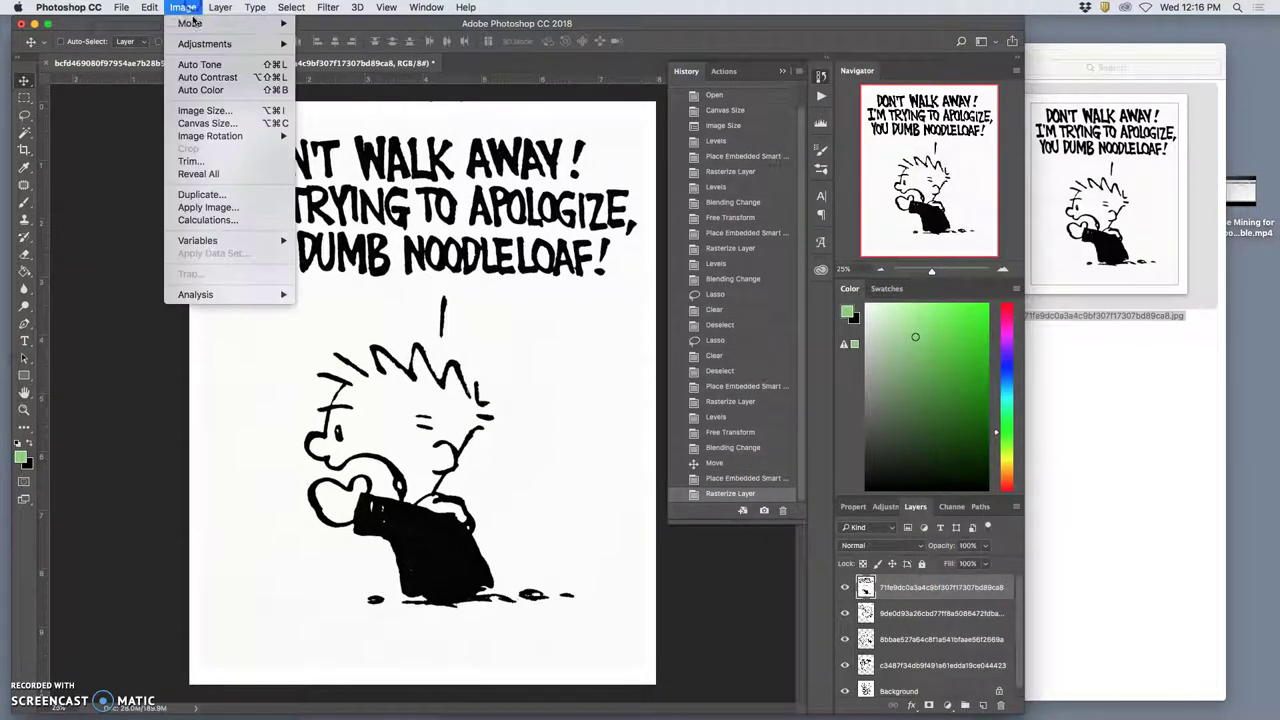
click(785, 268)
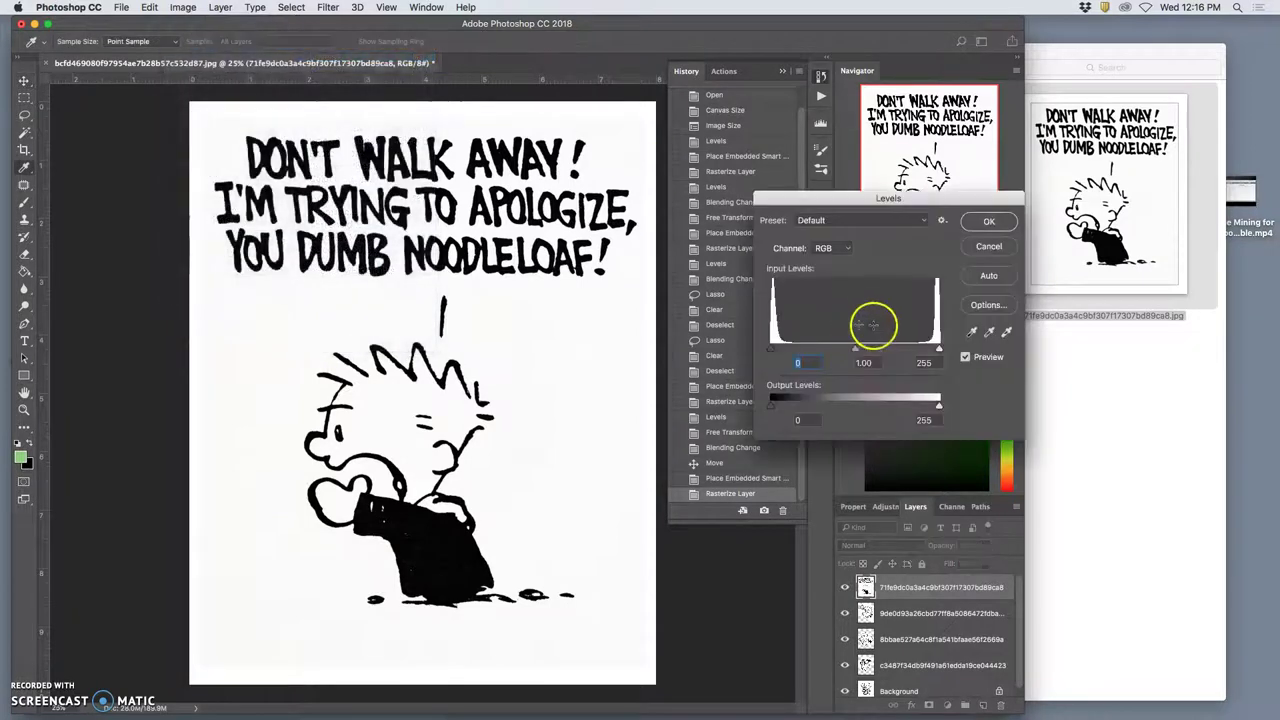
drag(936, 348, 927, 350)
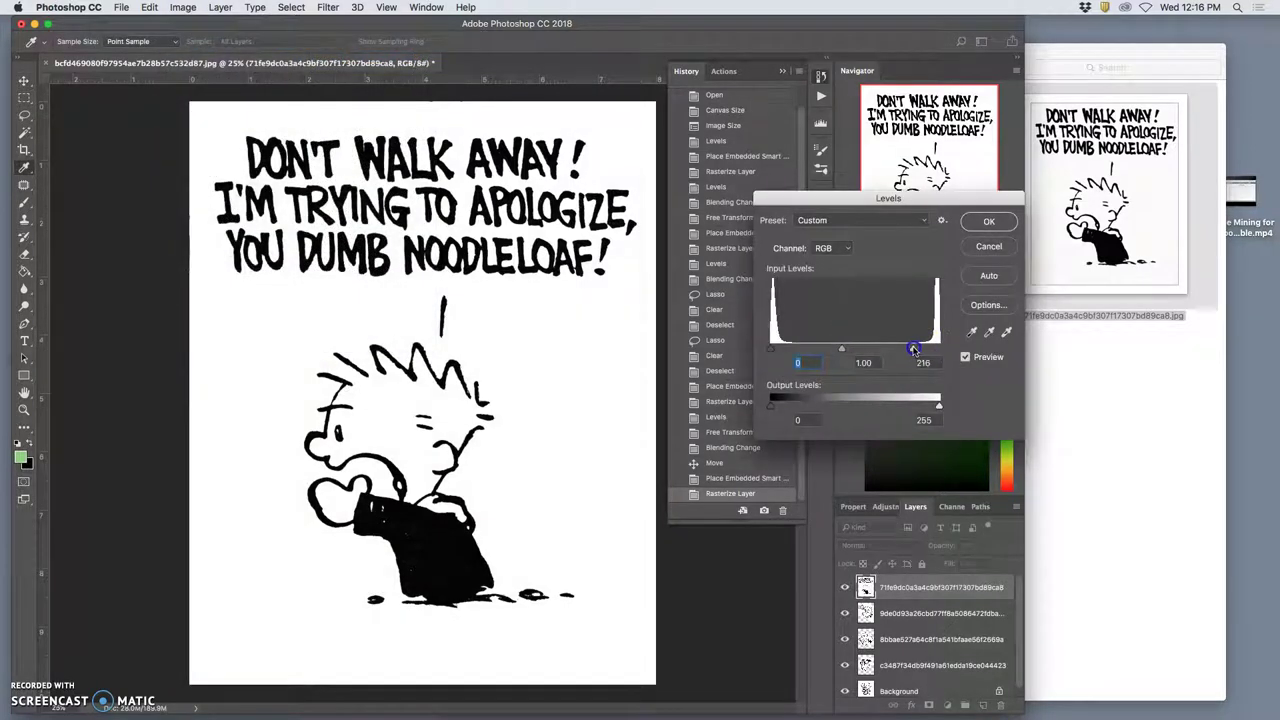
click(988, 221)
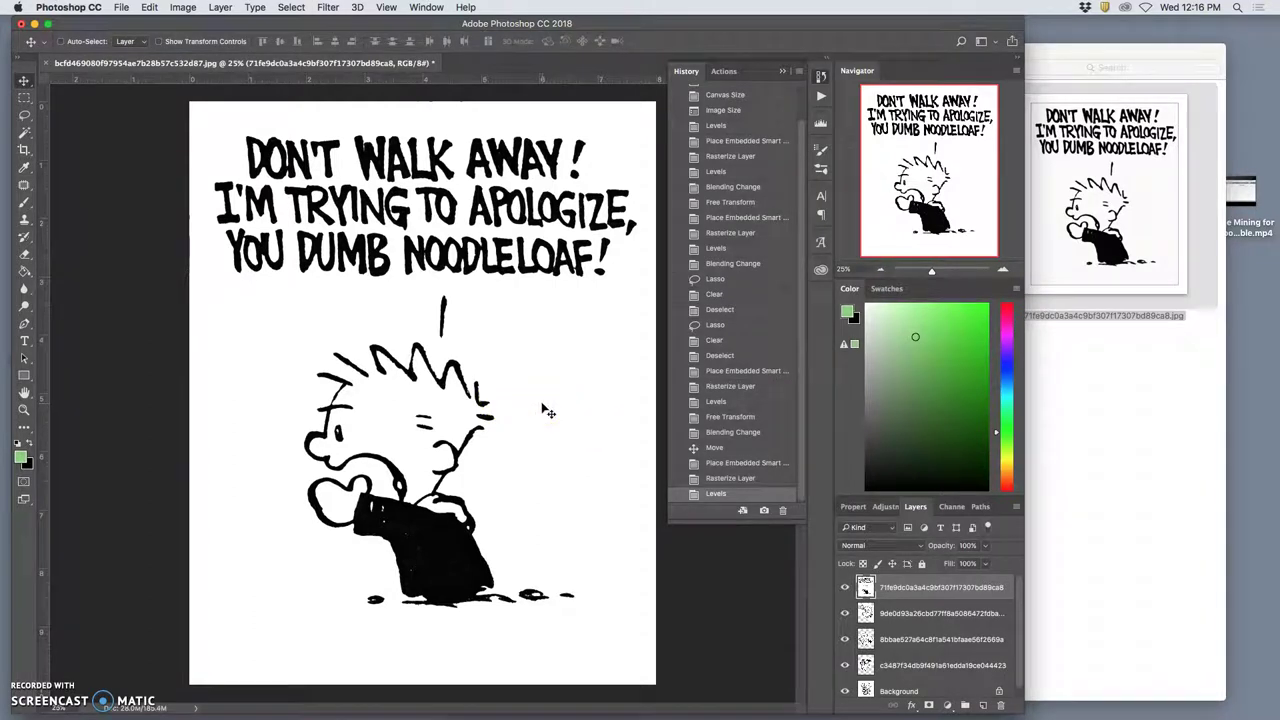
- Lasso and delete the caption text at the top of the apology comic, deselect, and open the blend modes
click(24, 115)
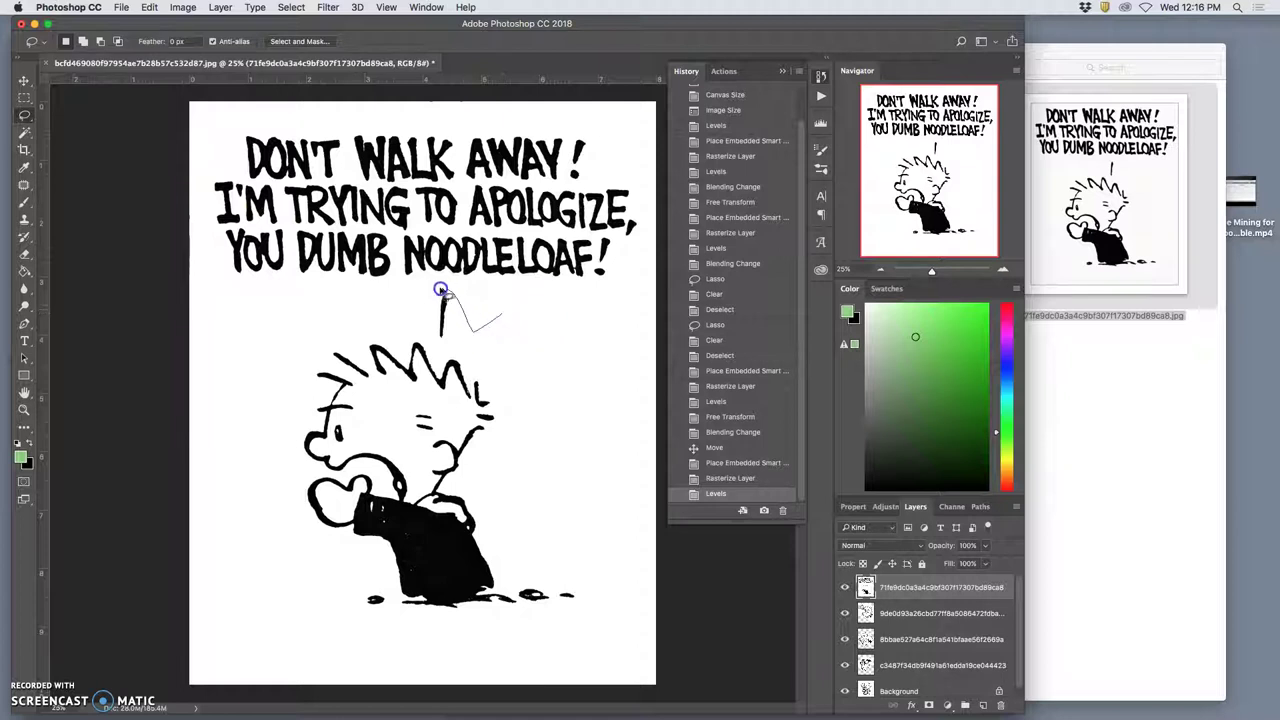
mouse_move(435, 289)
mouse_down()
mouse_move(175, 296)
mouse_move(466, 40)
mouse_move(690, 182)
mouse_up()
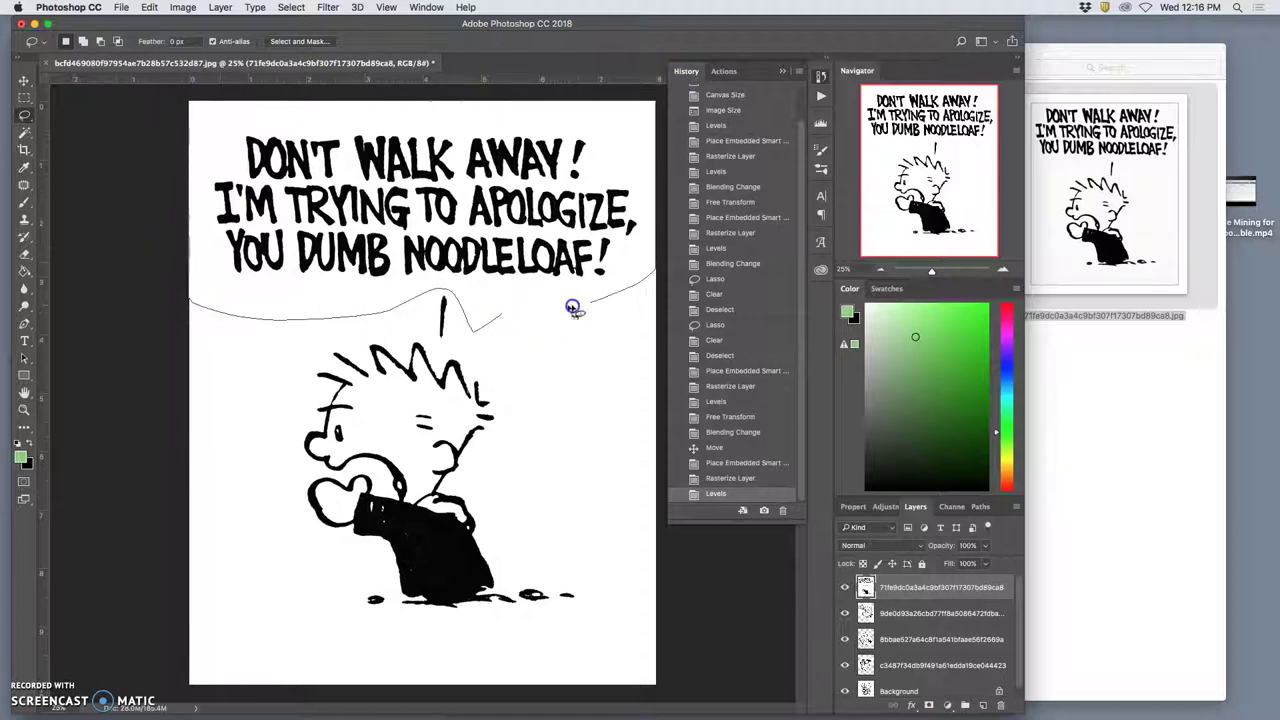
drag(557, 307, 549, 303)
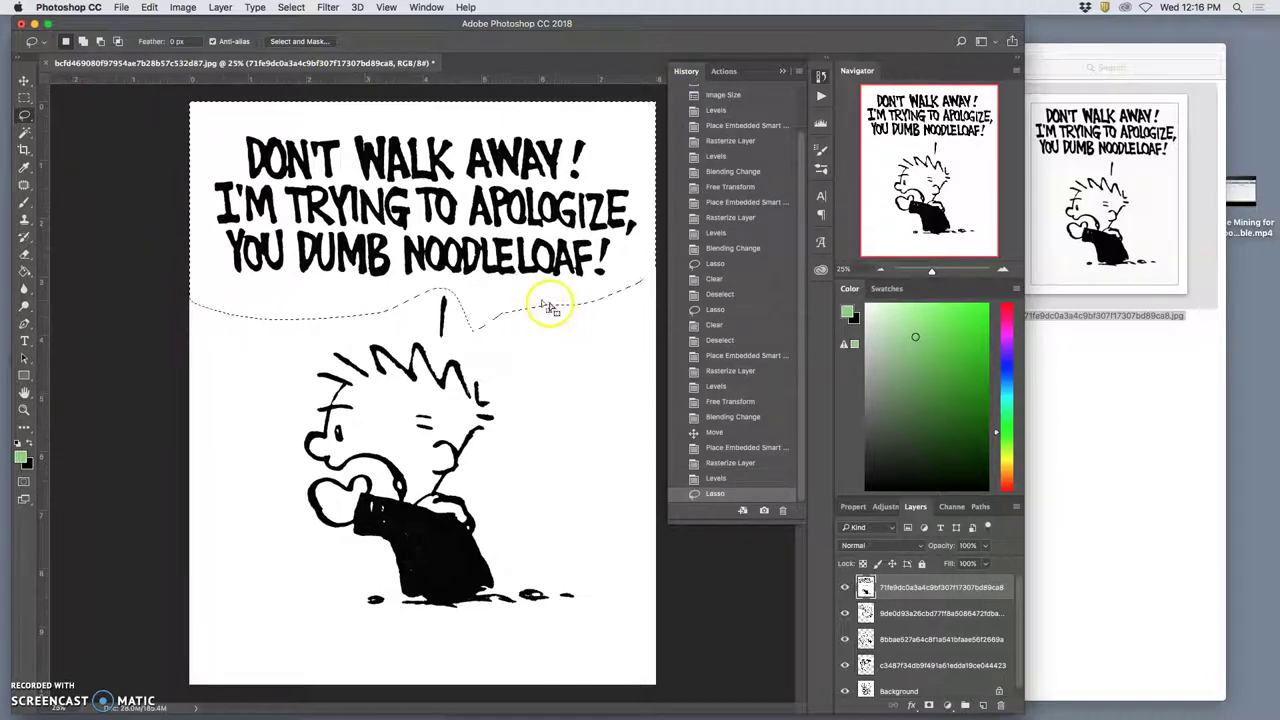
key(Delete)
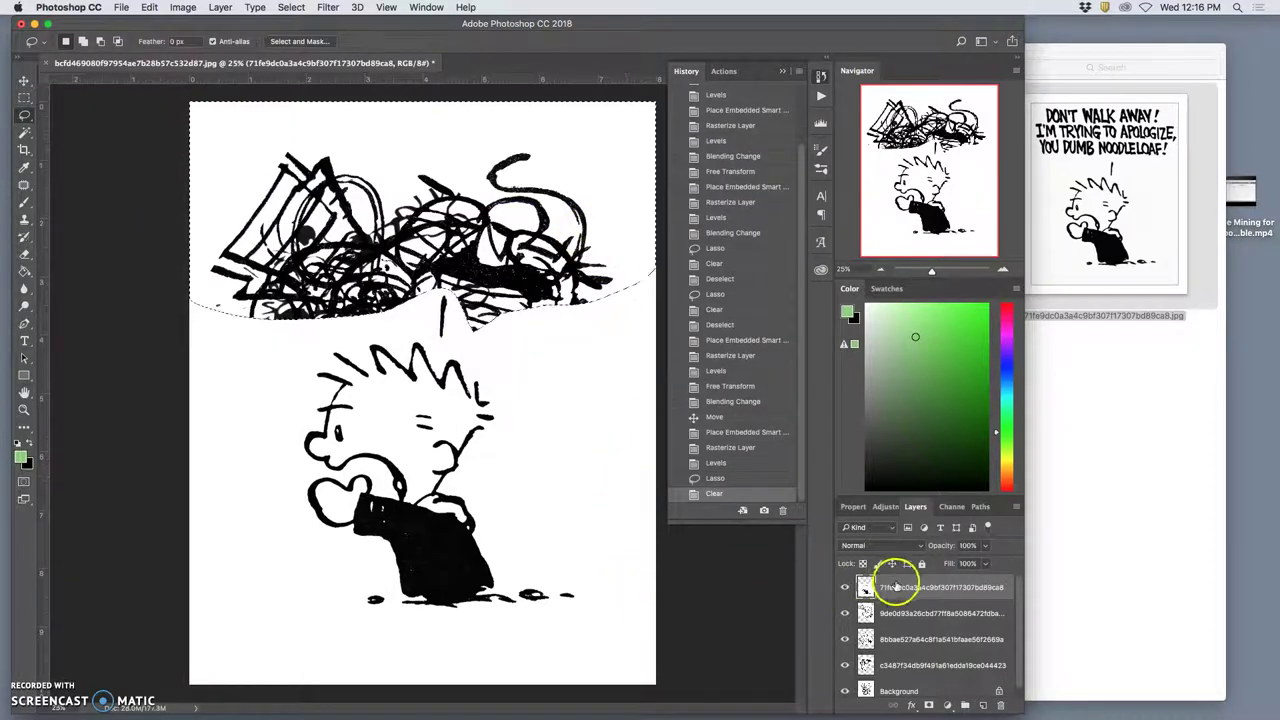
click(500, 353)
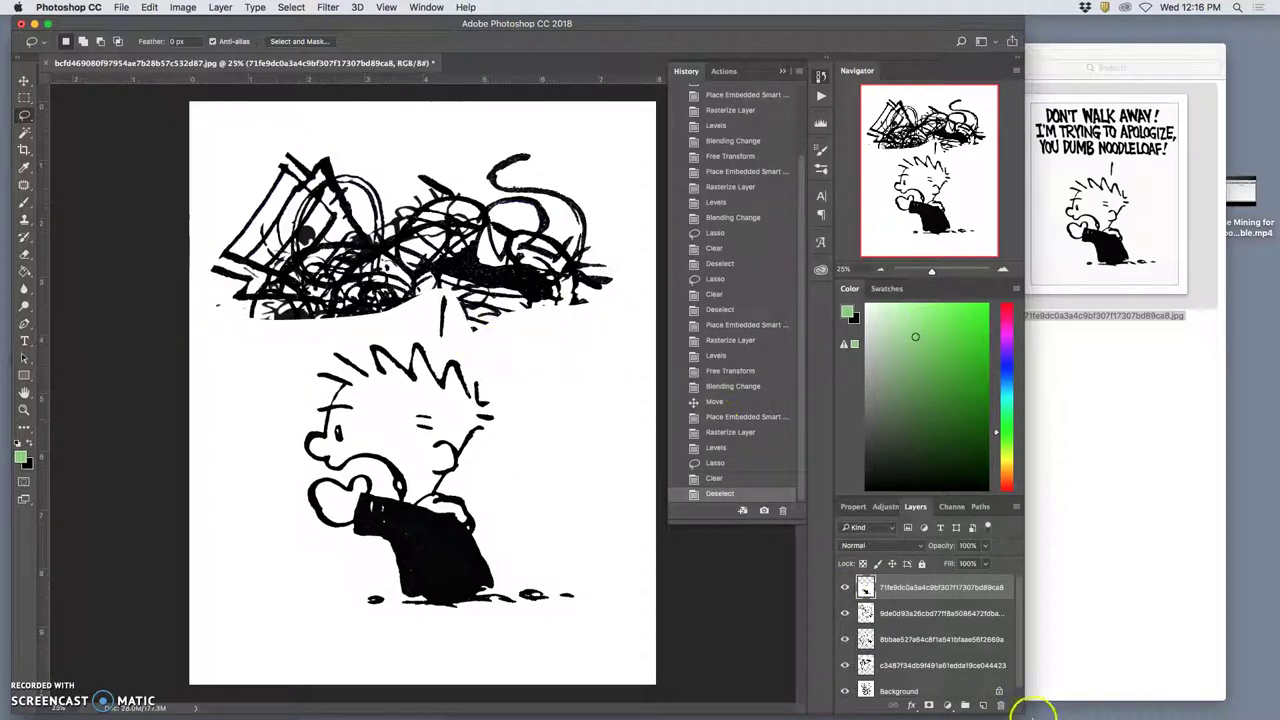
click(914, 545)
- Set the top layer to Multiply, rotate it to about -125°, and shift it left and down
click(903, 590)
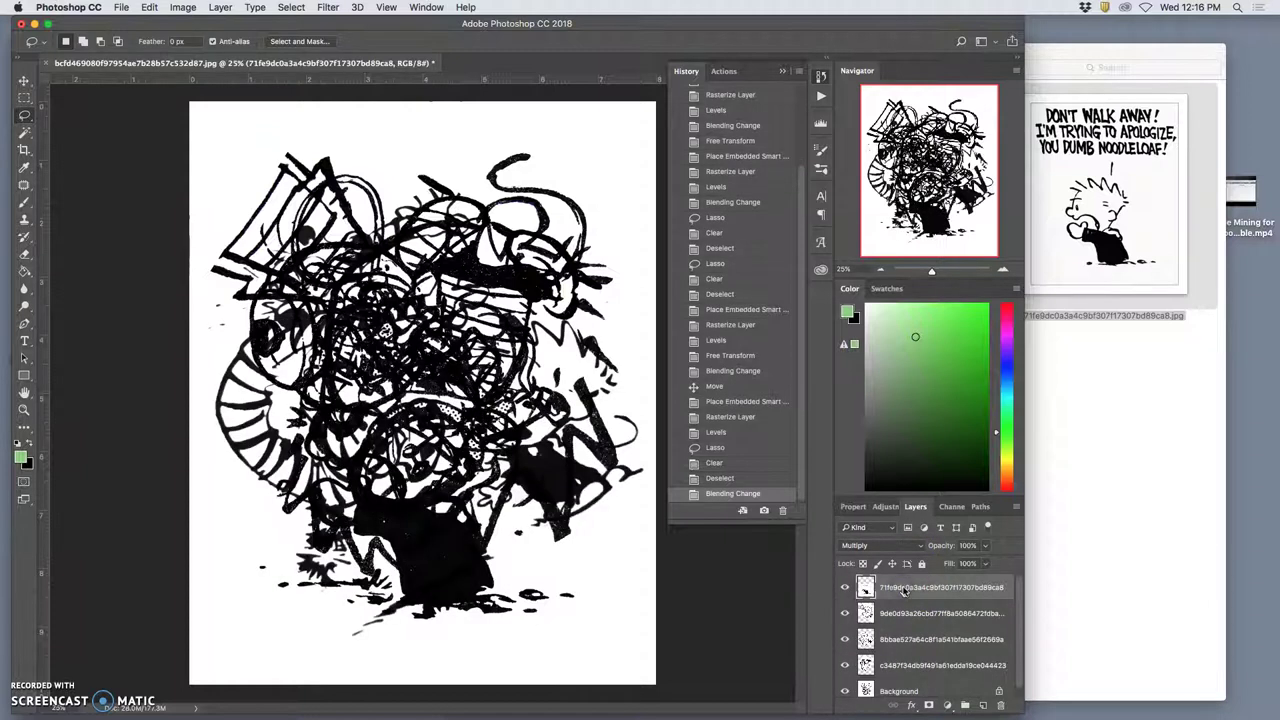
key(super+t)
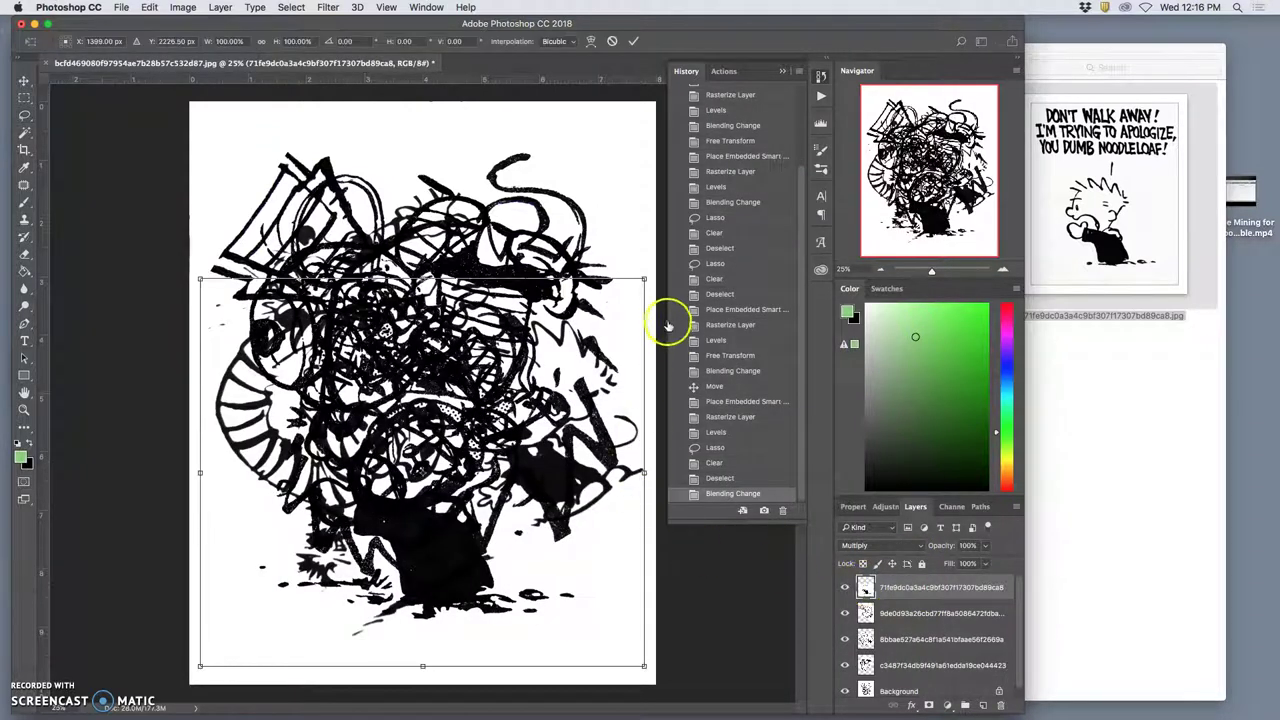
drag(642, 262, 722, 70)
drag(592, 290, 520, 386)
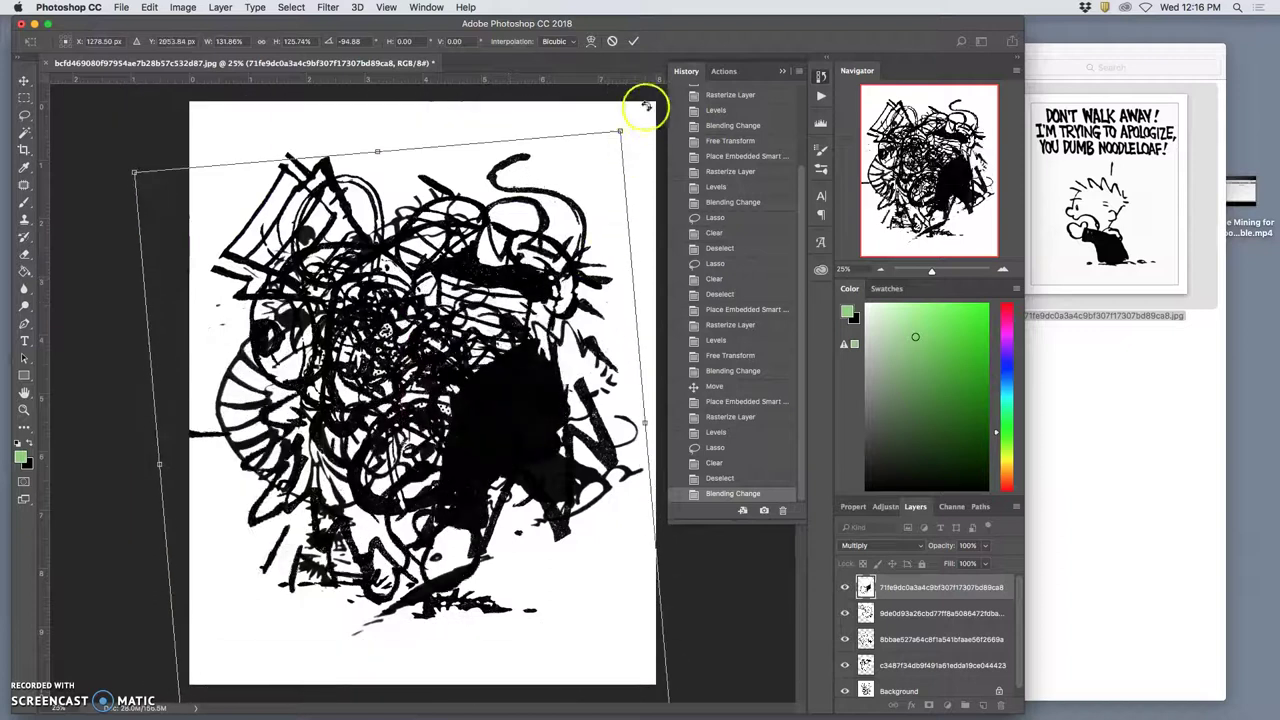
drag(643, 107, 475, 370)
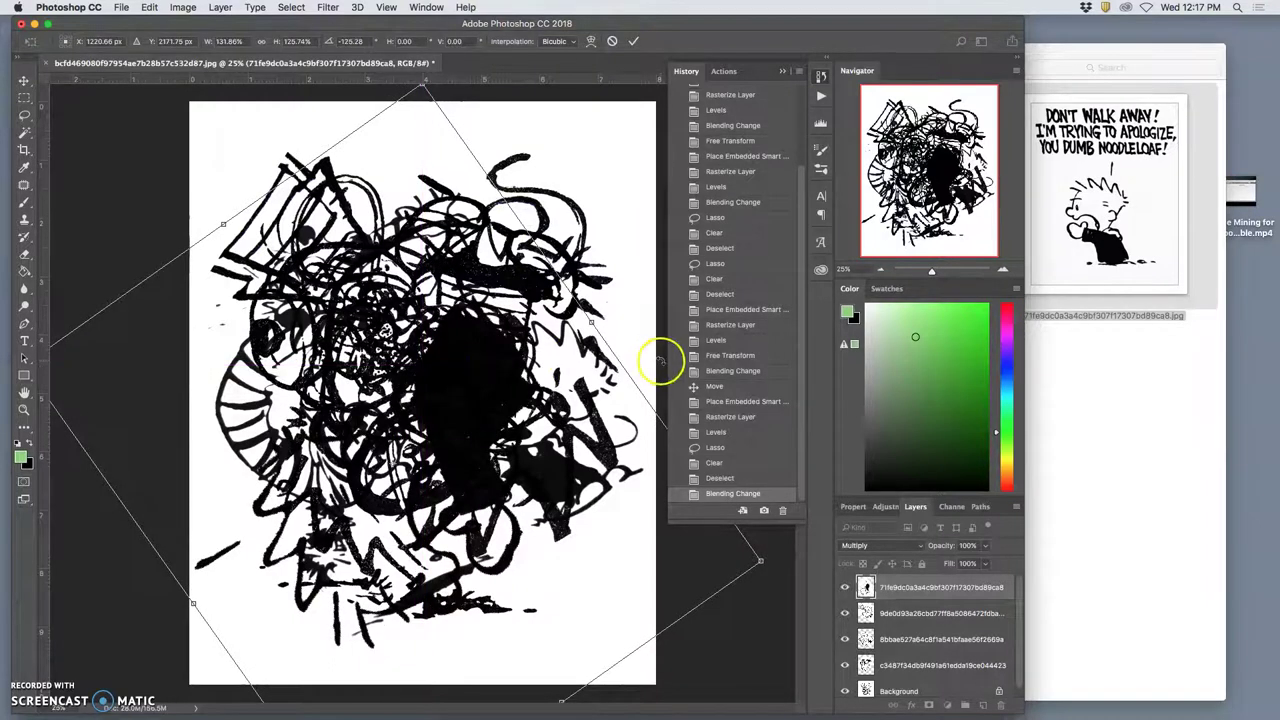
key(Return)
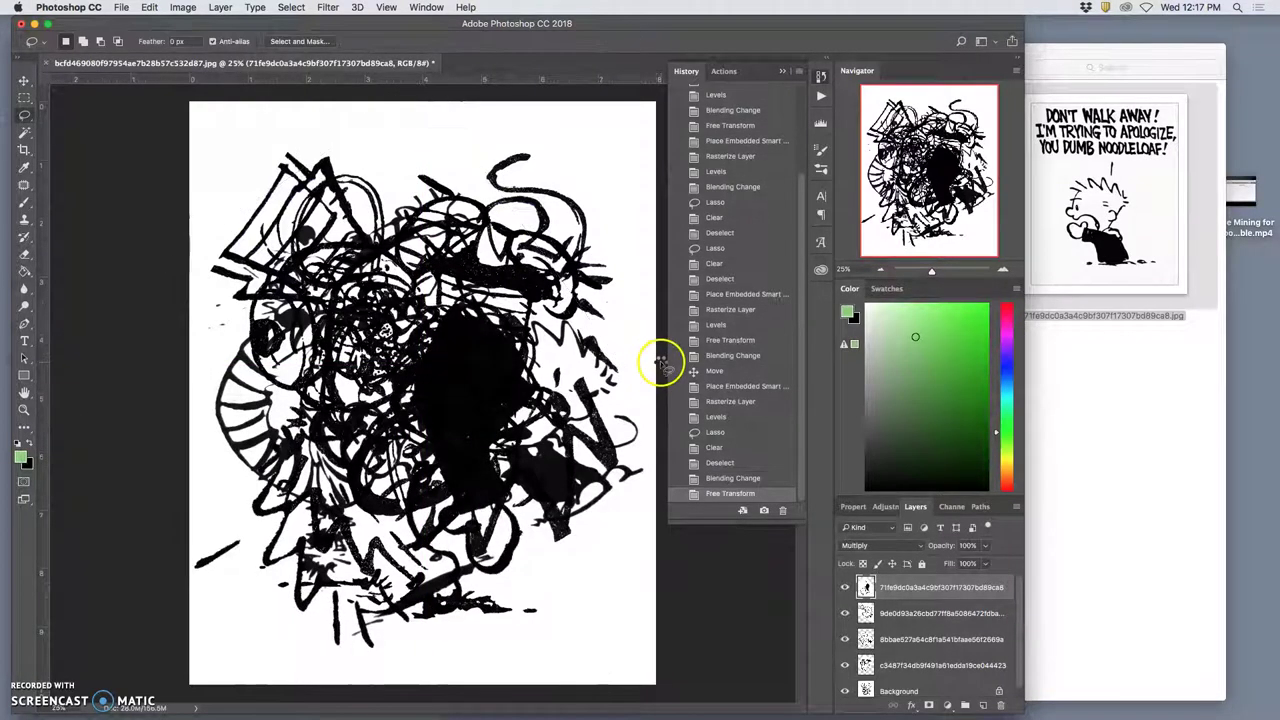
- Resize the canvas to 9 × 12 inches in Canvas Size and zoom out to view it all
click(784, 70)
click(182, 7)
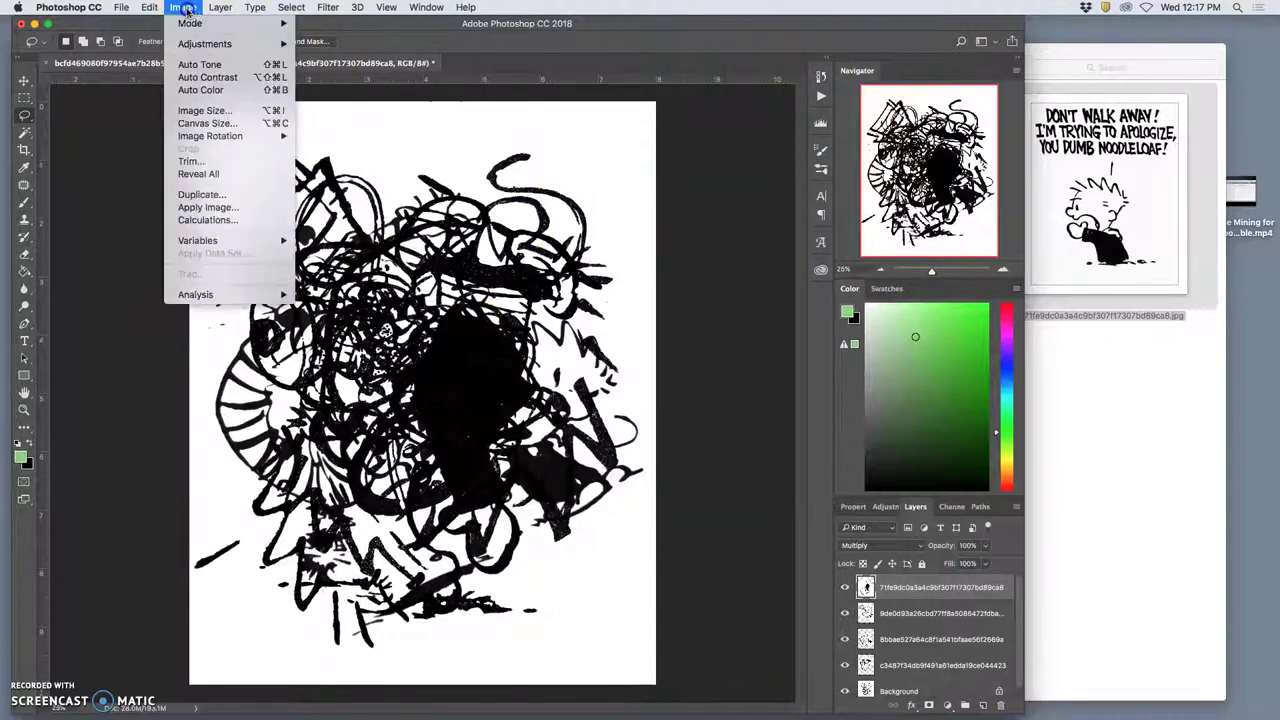
click(215, 124)
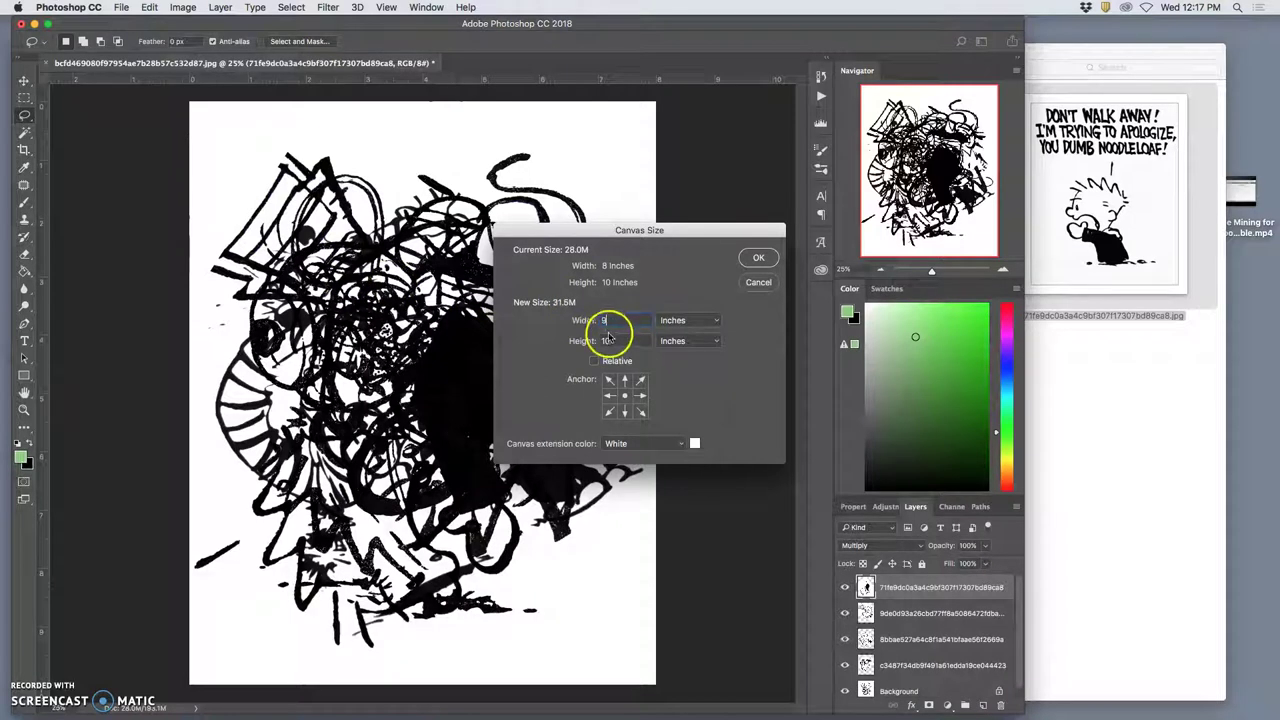
click(606, 342)
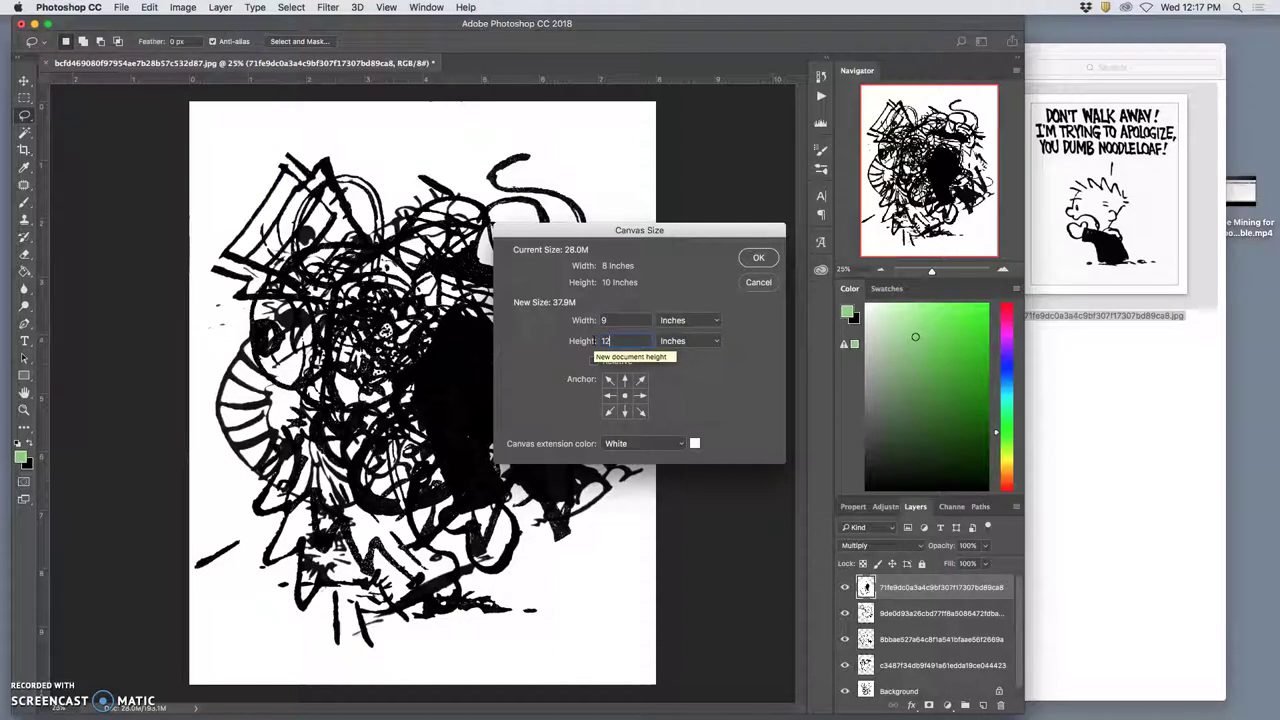
click(758, 259)
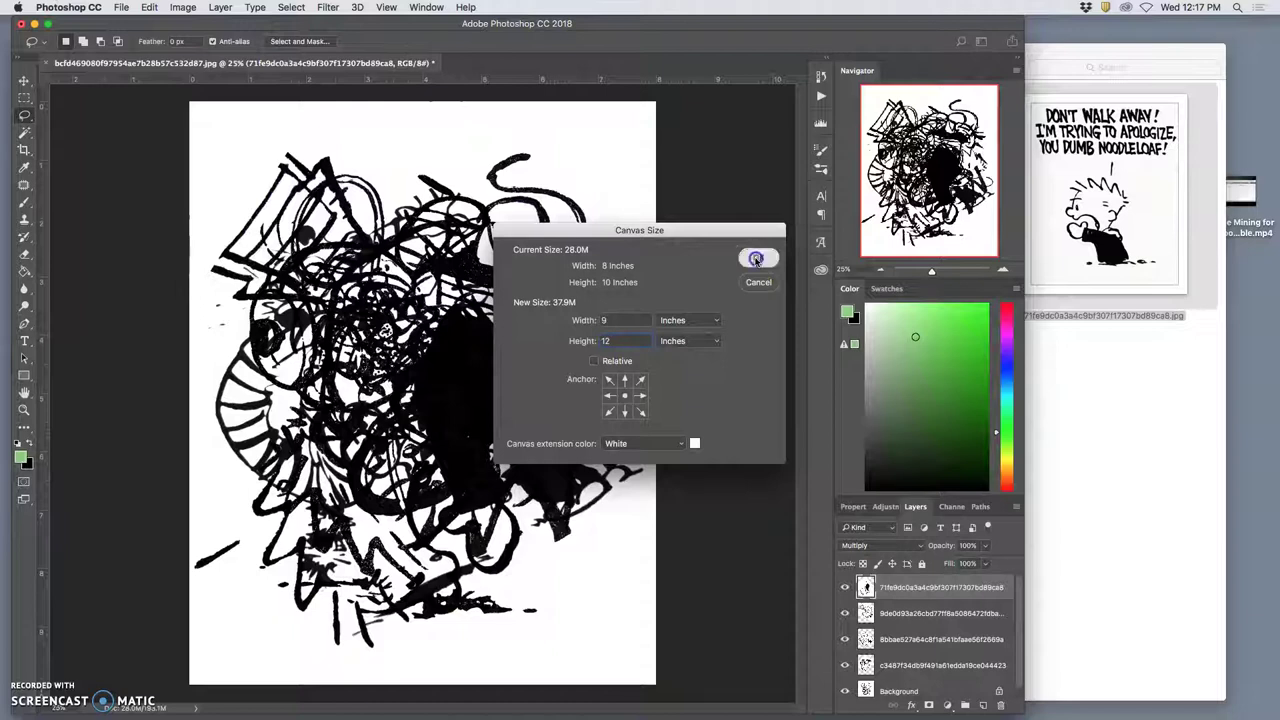
key(super+minus)
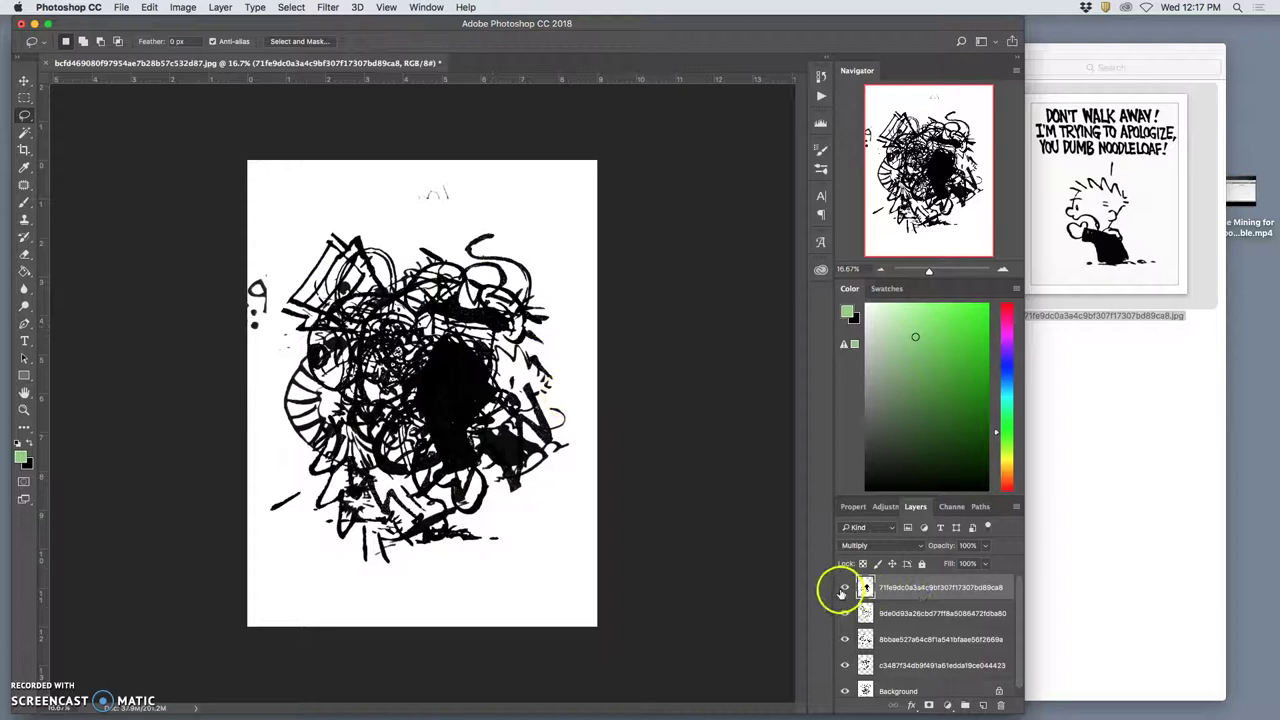
- Toggle visibility of the top three layers to compare how their drawings overlap
click(843, 590)
click(843, 590)
click(843, 590)
click(843, 590)
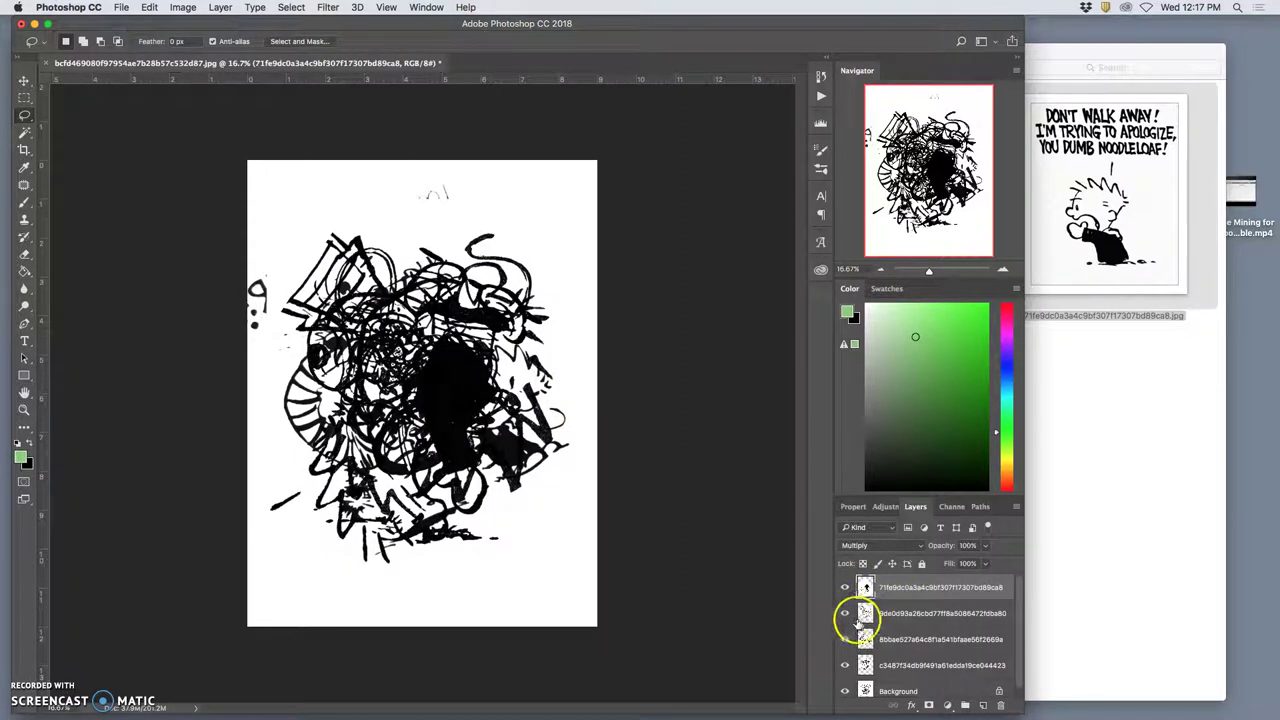
click(846, 613)
click(846, 613)
click(846, 613)
click(846, 613)
click(846, 639)
click(846, 639)
- On the third layer, lasso and clear the stray marks near the top-left
click(900, 639)
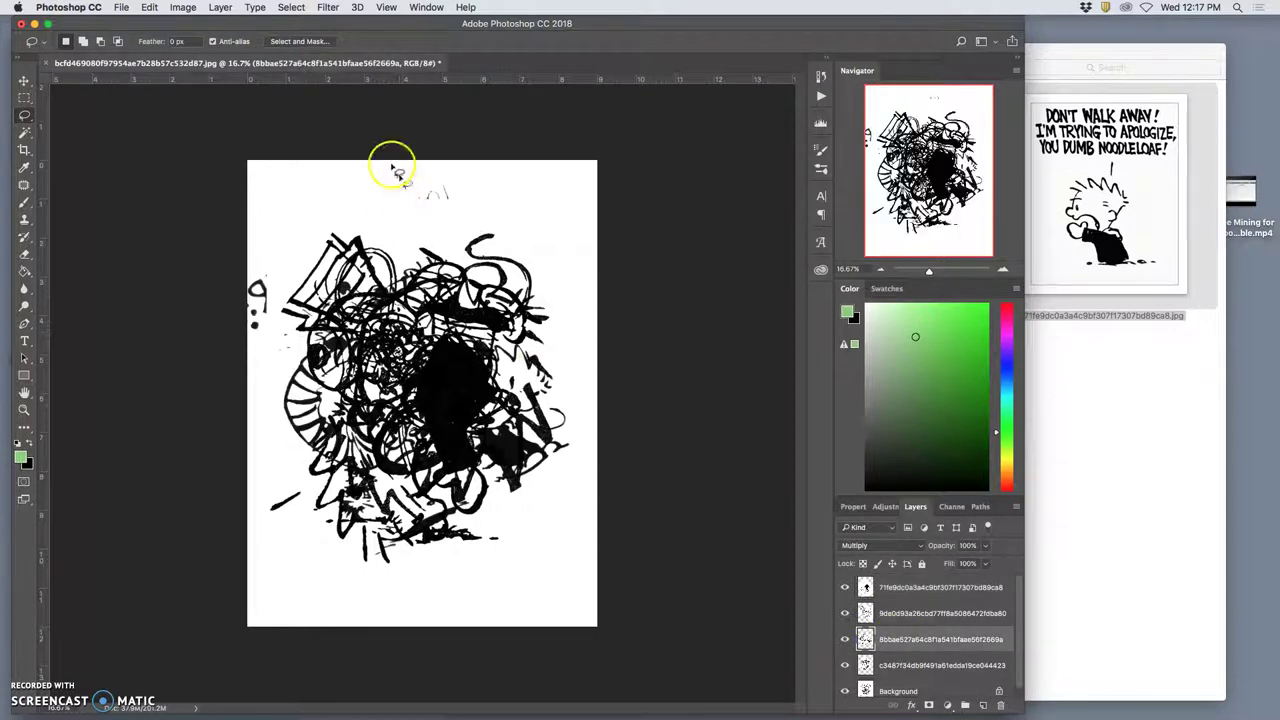
mouse_move(519, 174)
mouse_down()
mouse_move(476, 207)
mouse_move(407, 218)
mouse_move(327, 205)
mouse_up()
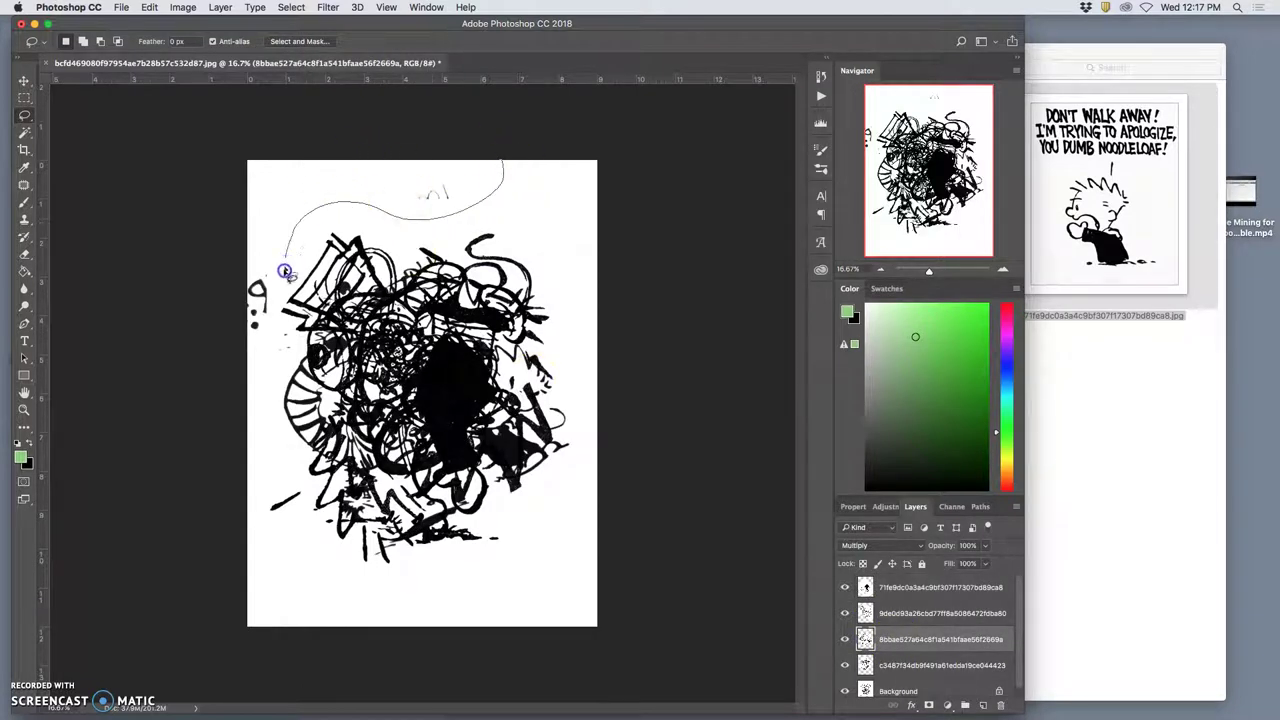
mouse_move(271, 321)
mouse_down()
mouse_move(196, 310)
mouse_move(253, 138)
mouse_move(480, 120)
mouse_up()
key(super+d)
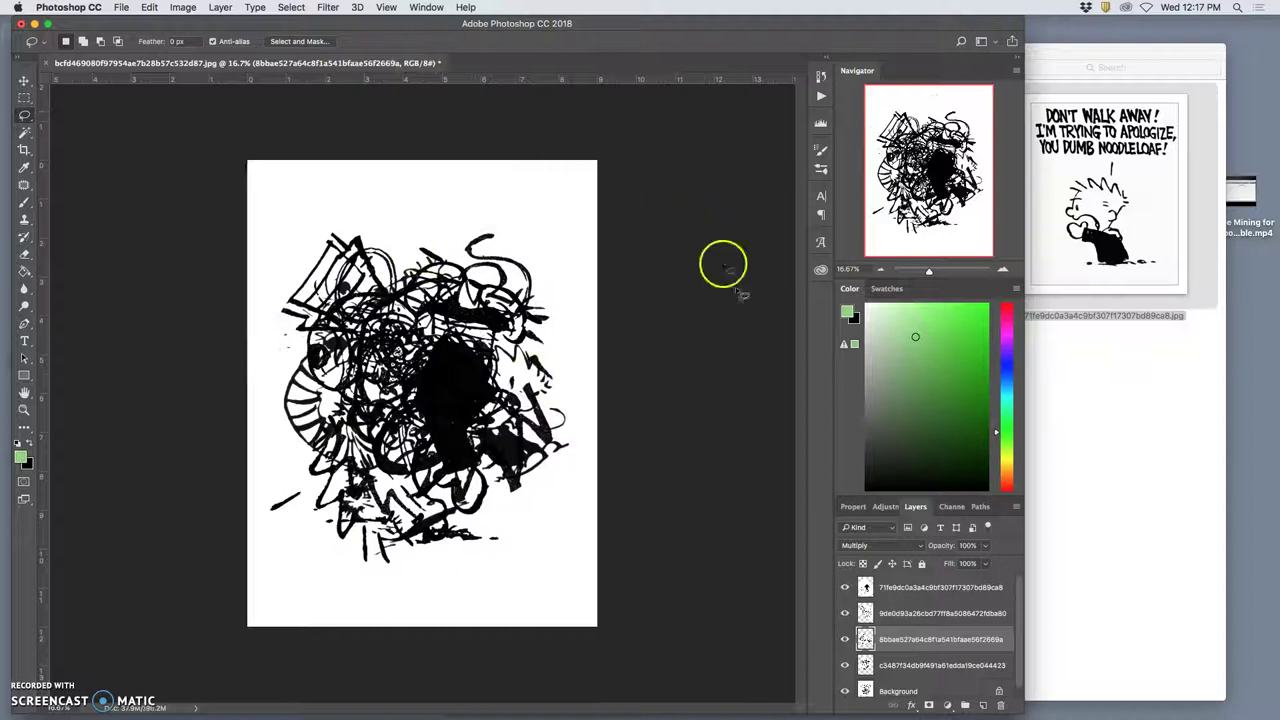
- Hide the four upper layers so only the Background bicycle drawing shows
click(844, 665)
click(844, 665)
click(845, 690)
click(845, 690)
mouse_move(844, 587)
mouse_down()
mouse_move(844, 665)
mouse_move(853, 603)
mouse_up()
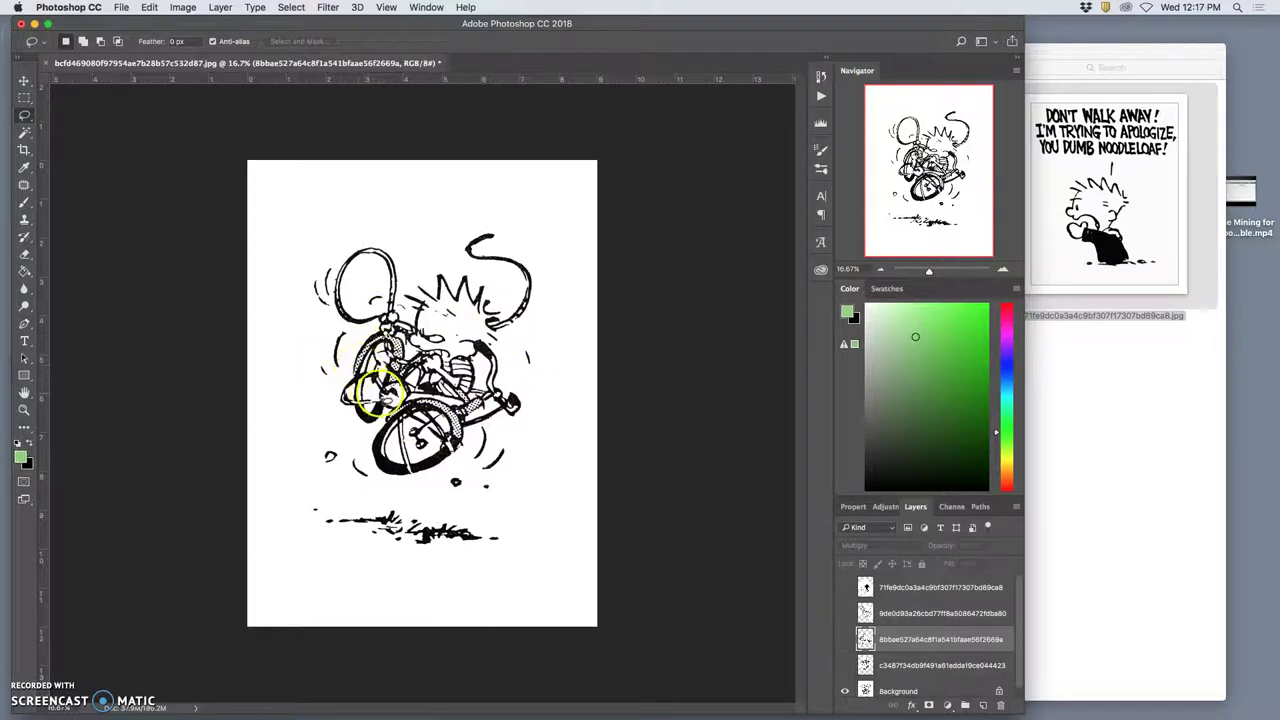
- On the Background layer, reset colours to black and white and set the Eraser to 102 px
click(917, 689)
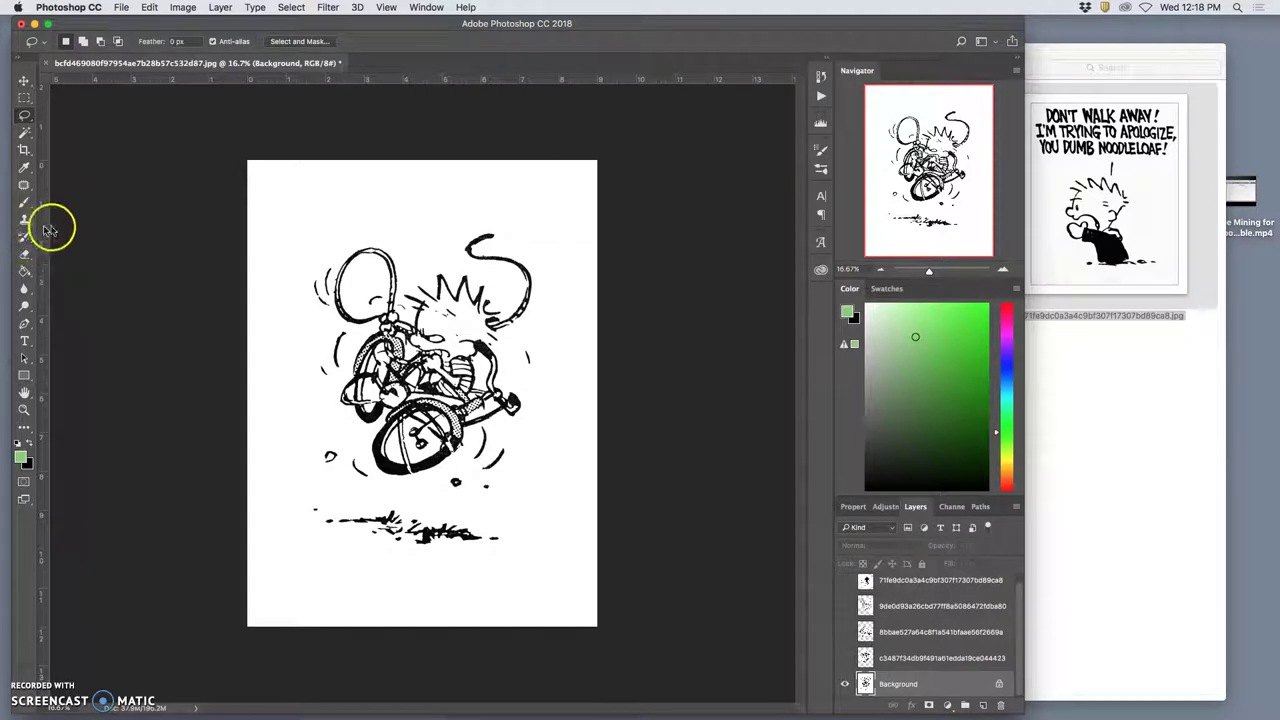
click(19, 443)
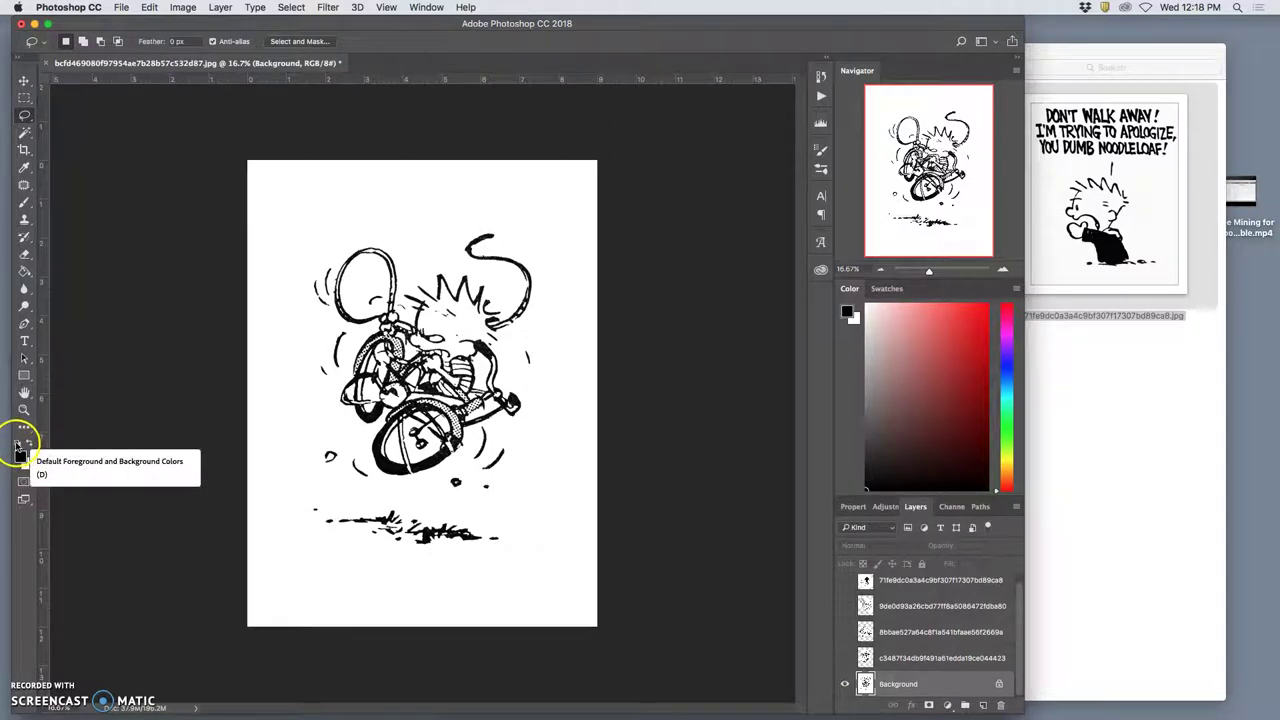
click(24, 253)
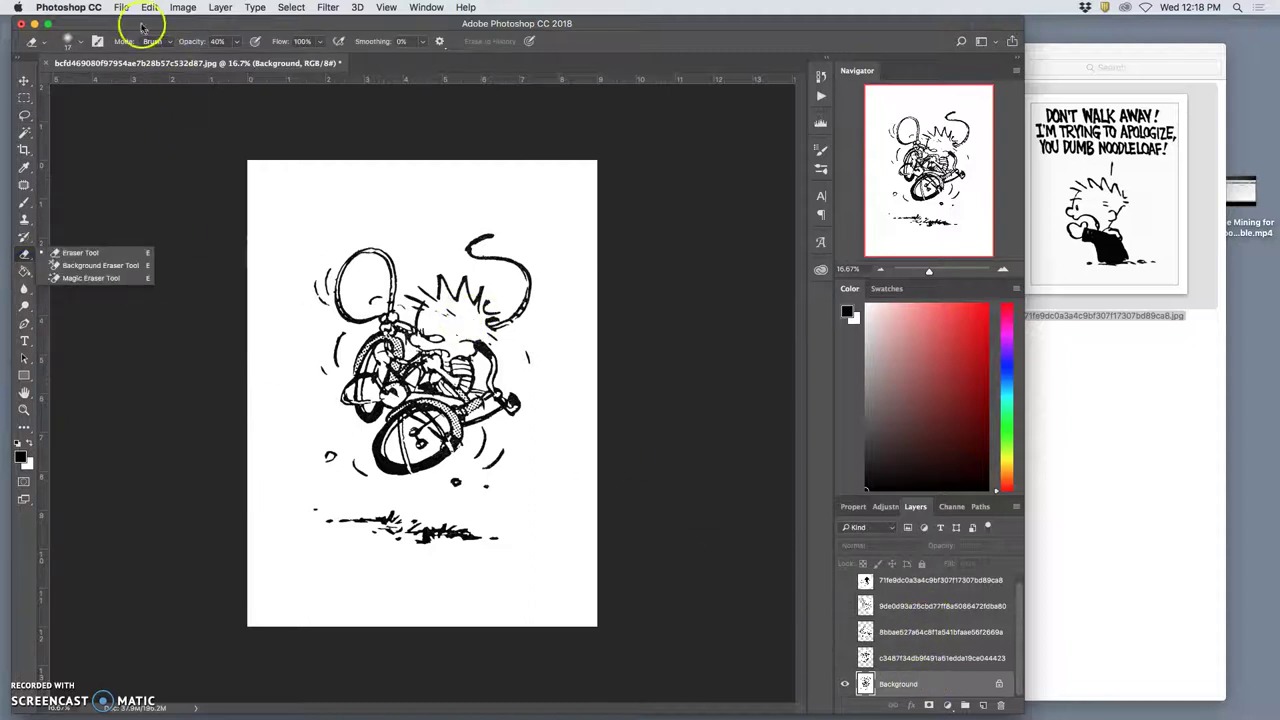
click(82, 46)
mouse_move(92, 84)
mouse_down()
mouse_move(128, 84)
mouse_move(96, 114)
mouse_up()
click(300, 127)
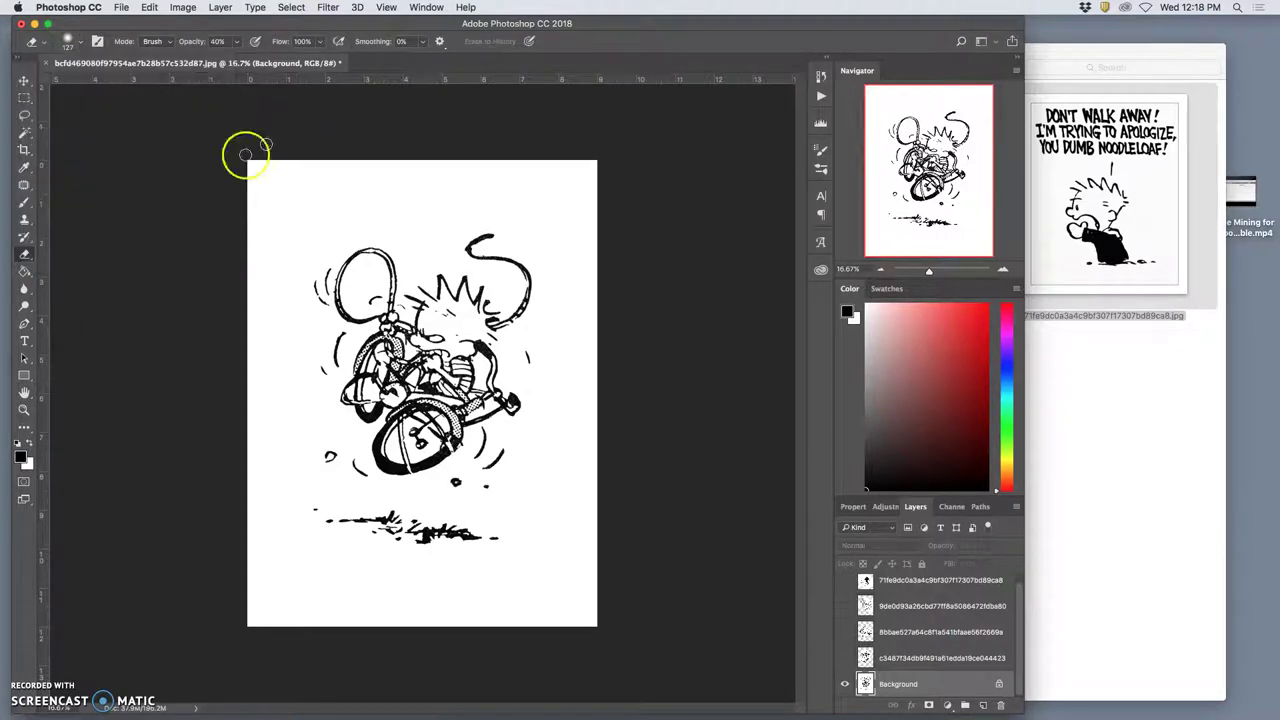
- Lasso the mark on Calvin's face, fill it with white, and deselect
click(18, 120)
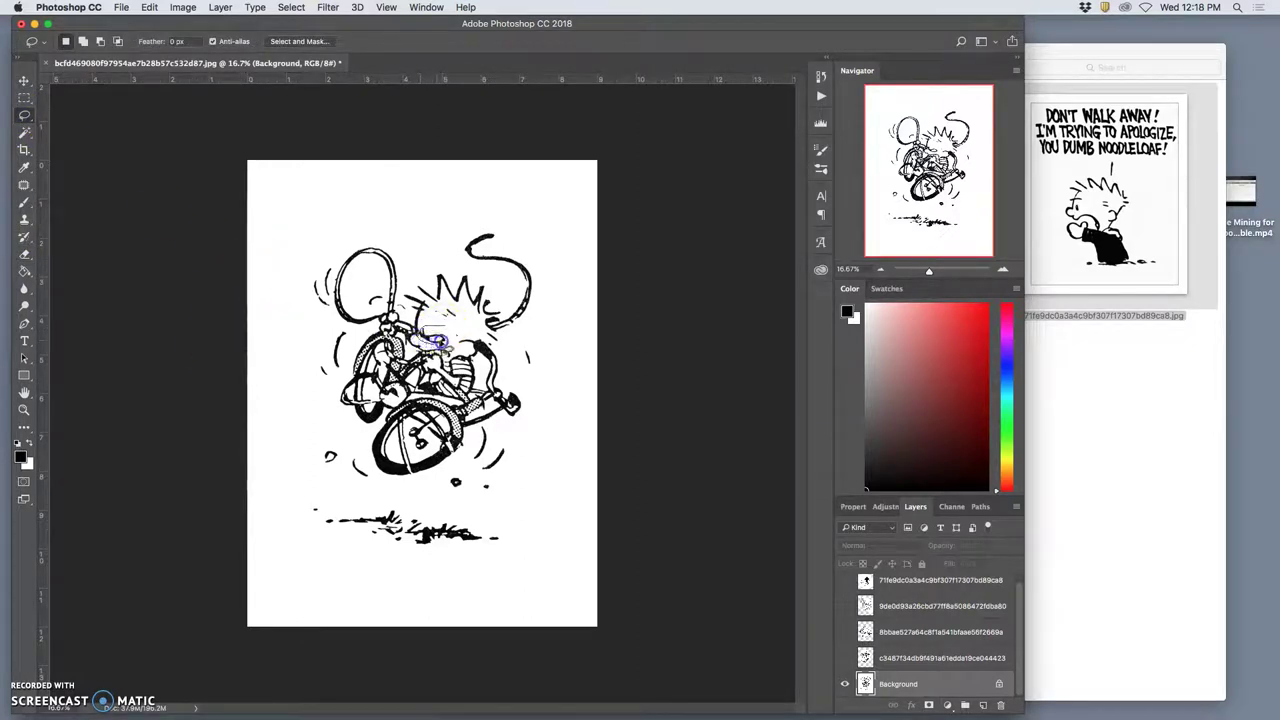
key(BackSpace)
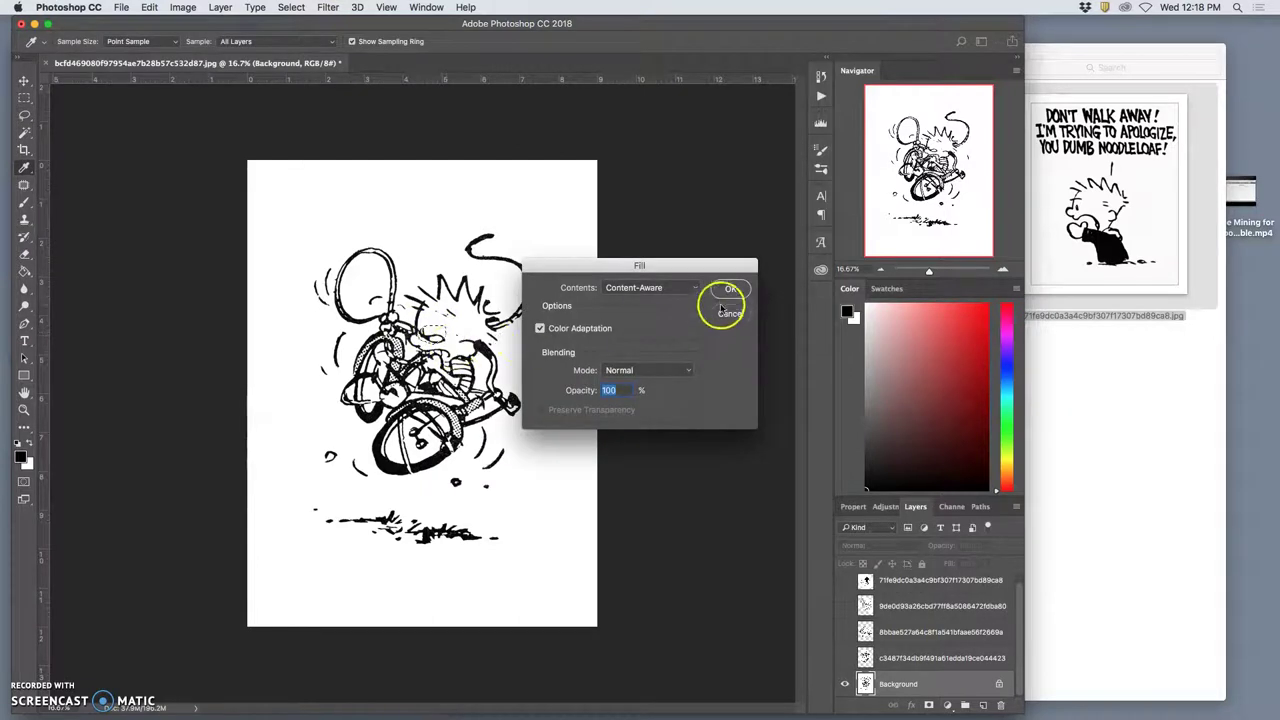
click(677, 287)
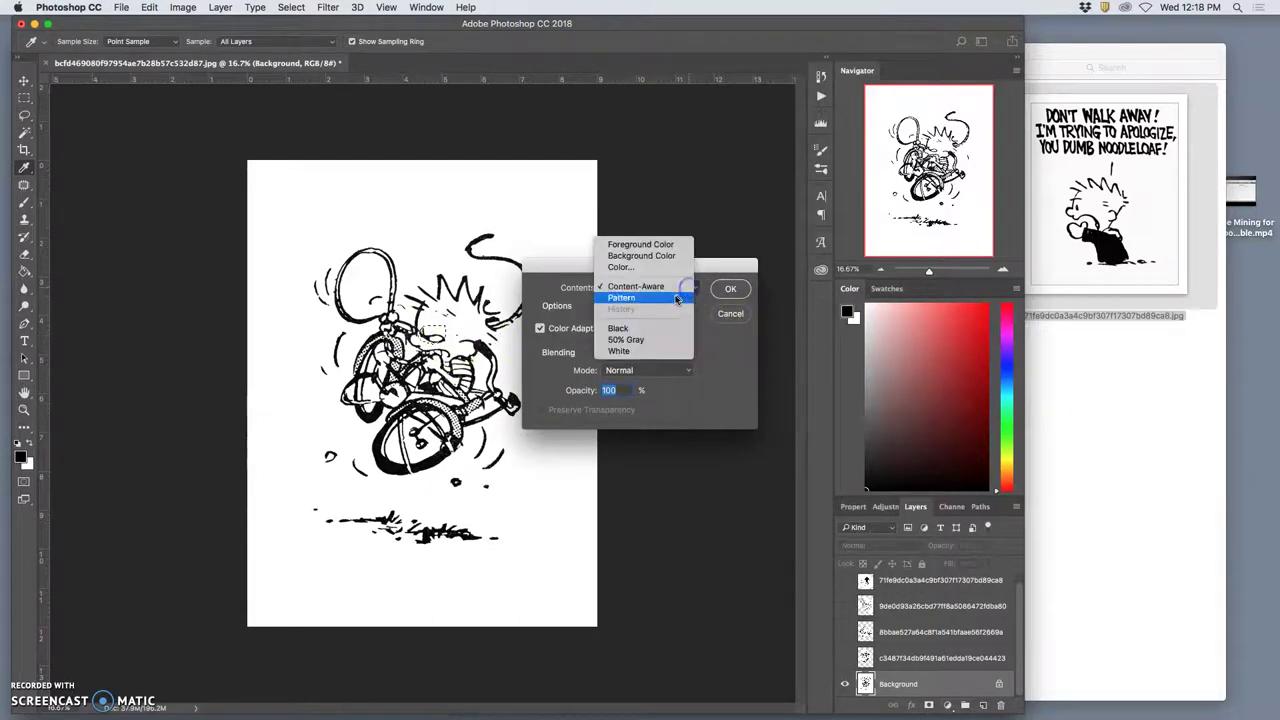
click(622, 351)
click(733, 290)
click(471, 357)
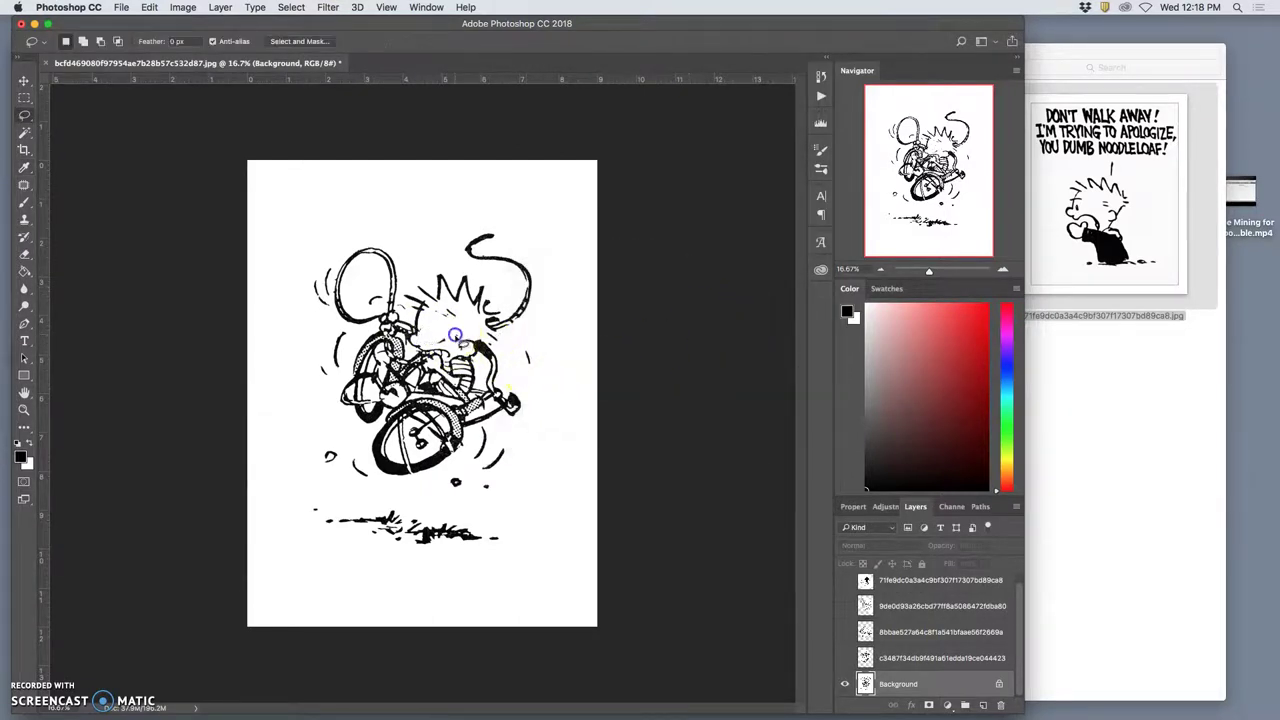